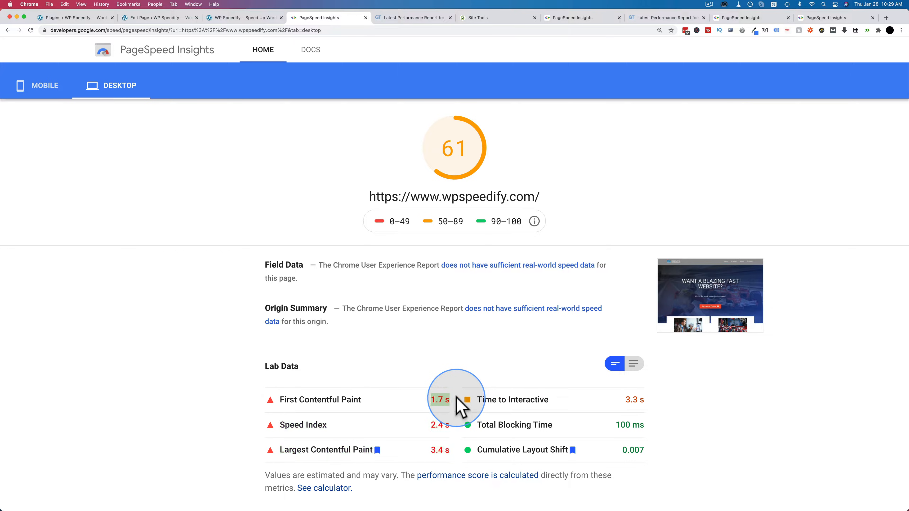
Step: View the PageSpeed Insights report in the last browser tab for mobile, and switch it to the desktop results
click(820, 18)
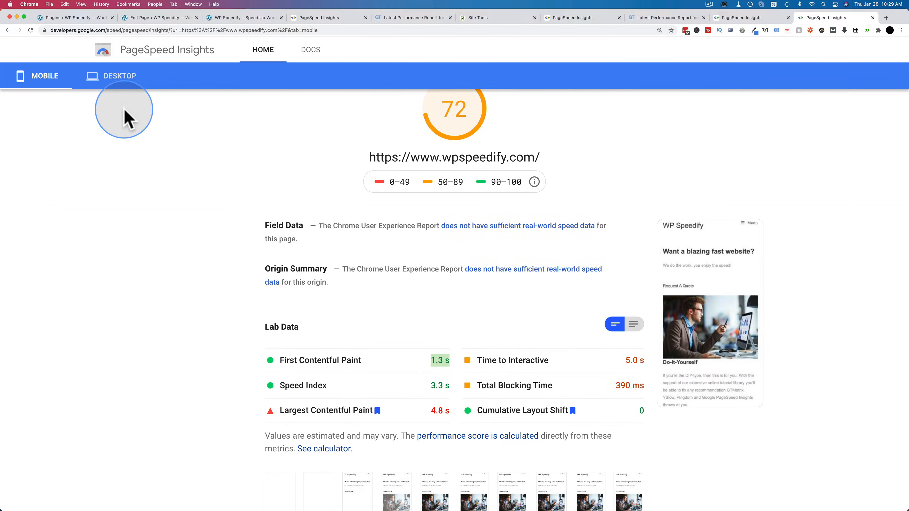
click(118, 77)
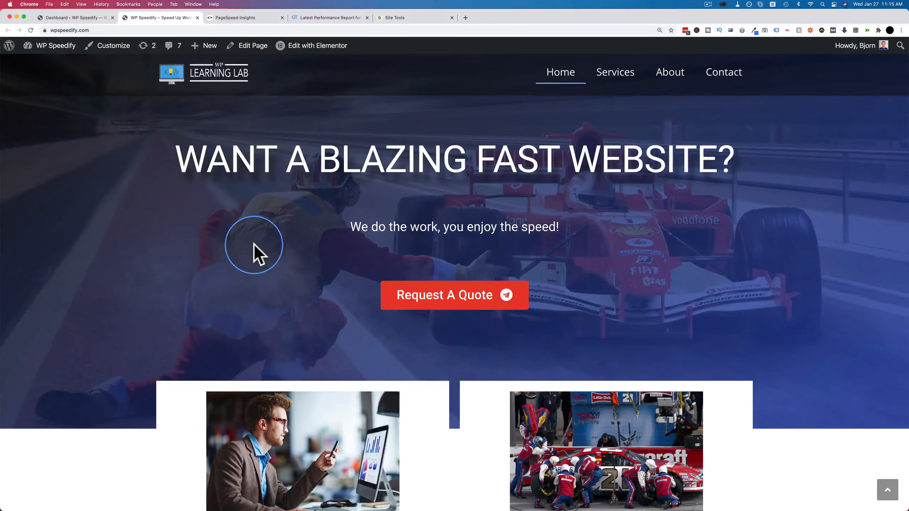
Step: Look through the whole wpspeedify.com homepage, from the hero section to the contact form and map, and return to the start
scroll(84, 286, down, 5)
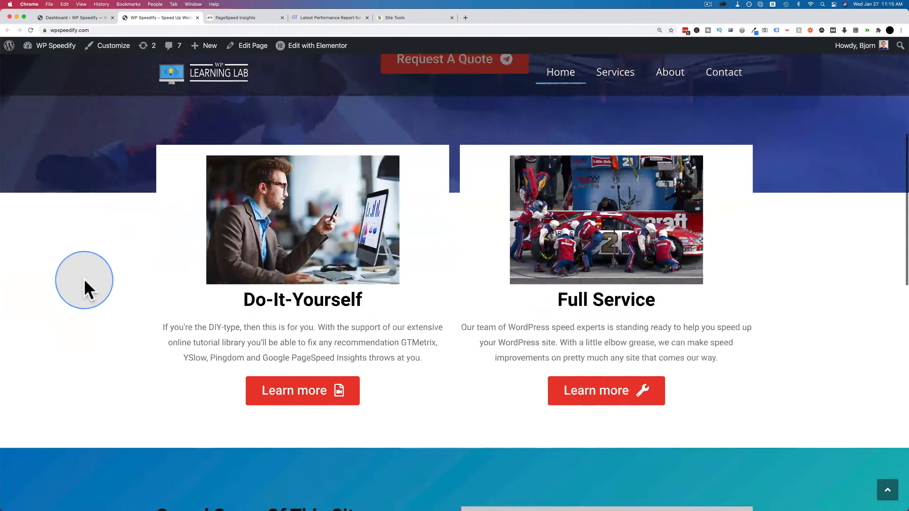
scroll(86, 289, down, 10)
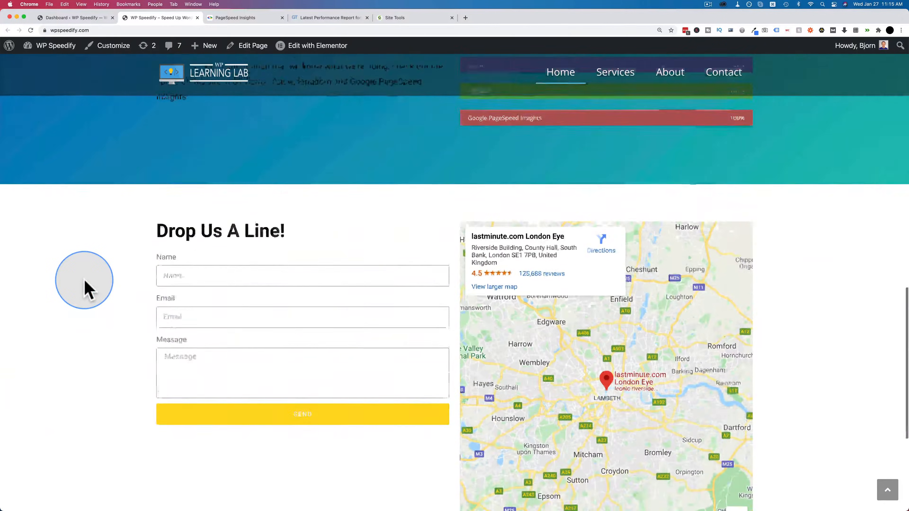
scroll(86, 289, down, 5)
scroll(86, 289, up, 10)
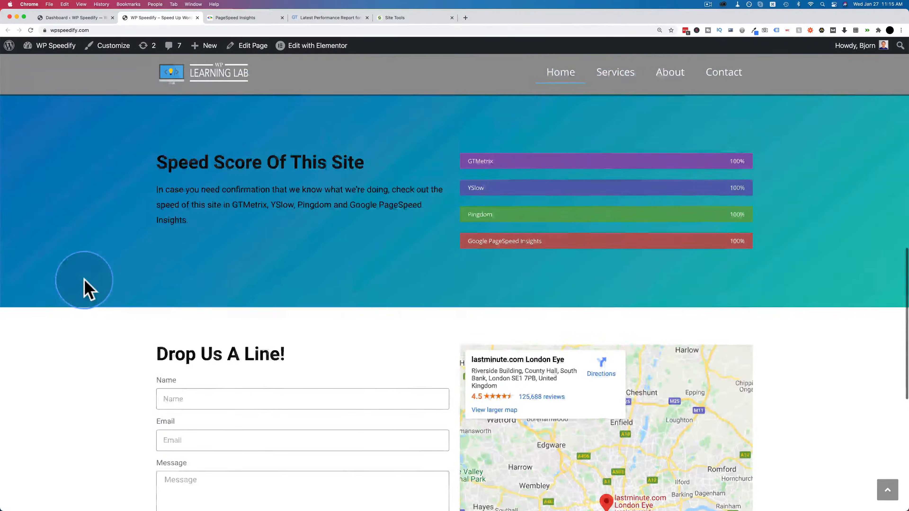
scroll(87, 288, up, 15)
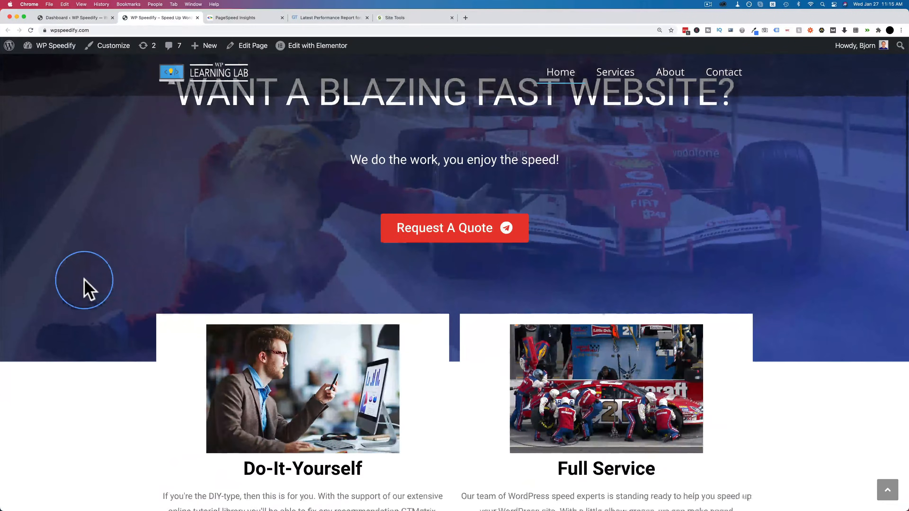
scroll(85, 289, up, 2)
key(super+l)
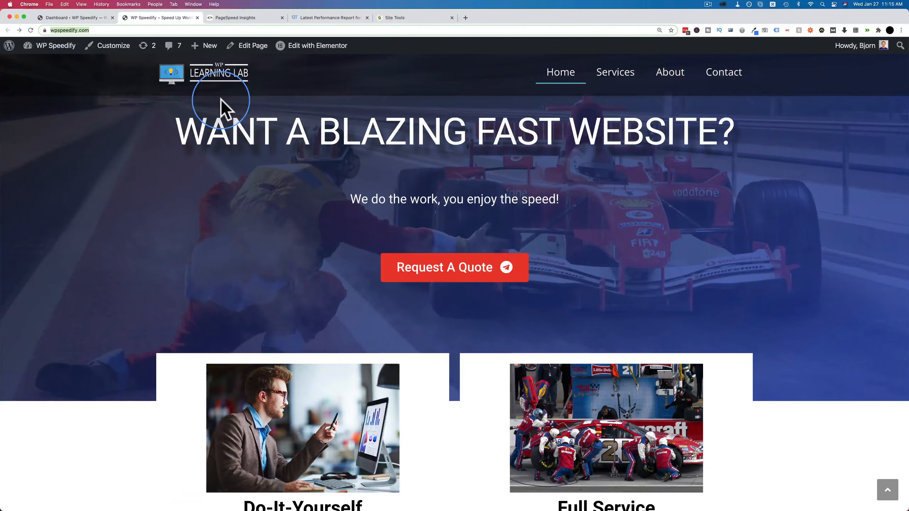
Step: Open the installed plugins list in the WordPress dashboard and review the plugins on the site
click(61, 21)
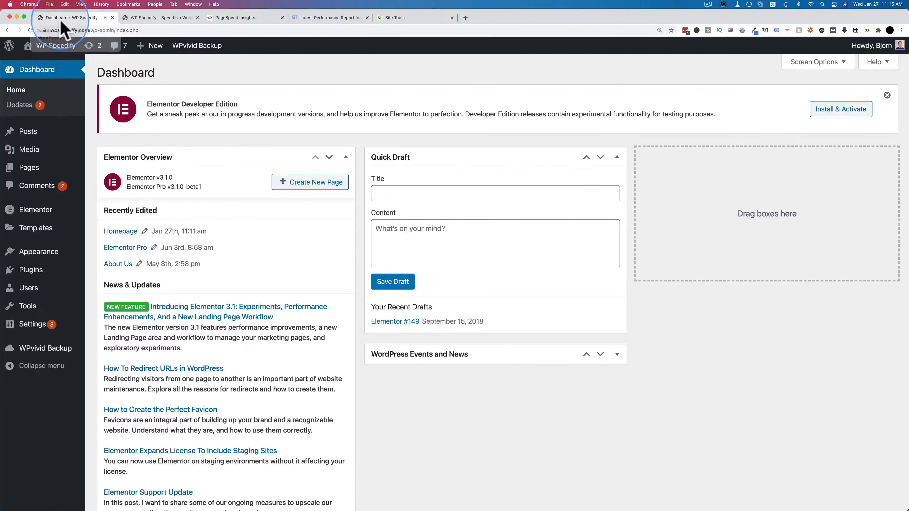
click(35, 276)
scroll(32, 229, down, 1)
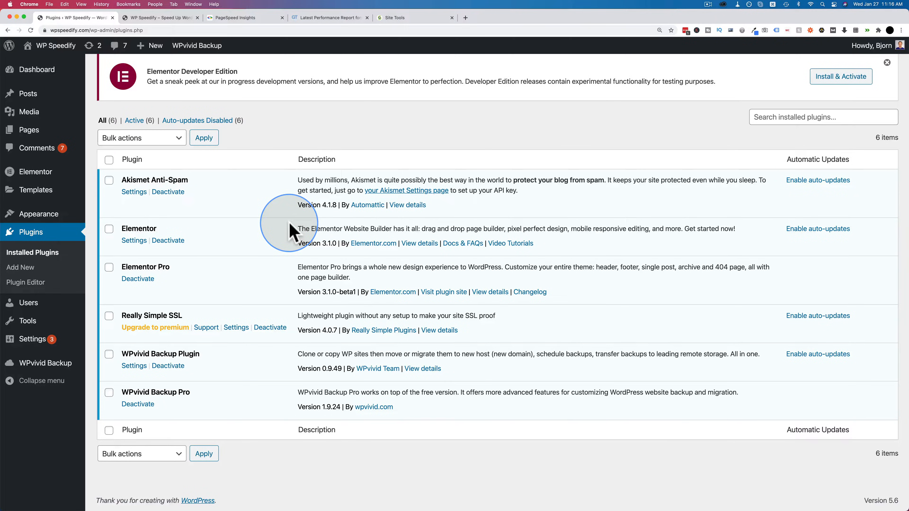
Step: Compare the mobile and desktop PageSpeed Insights results for wpspeedify.com, including the lab data
click(179, 18)
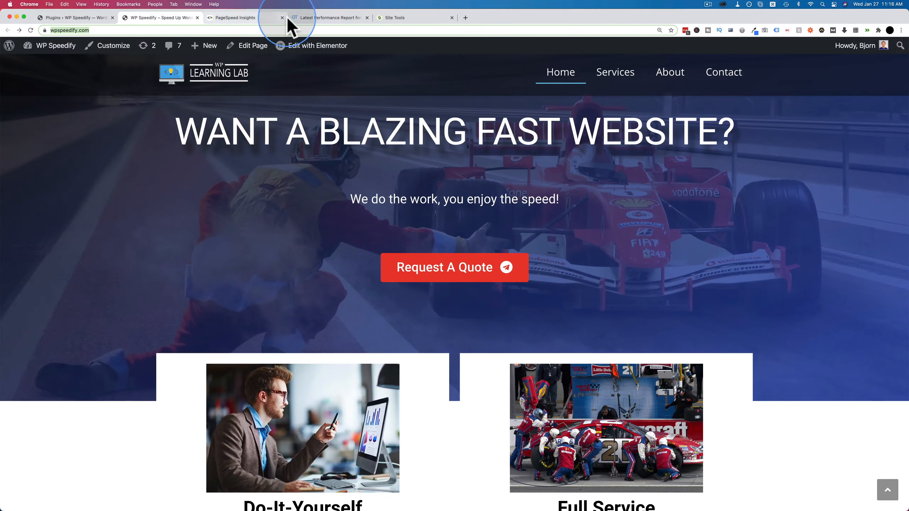
click(251, 19)
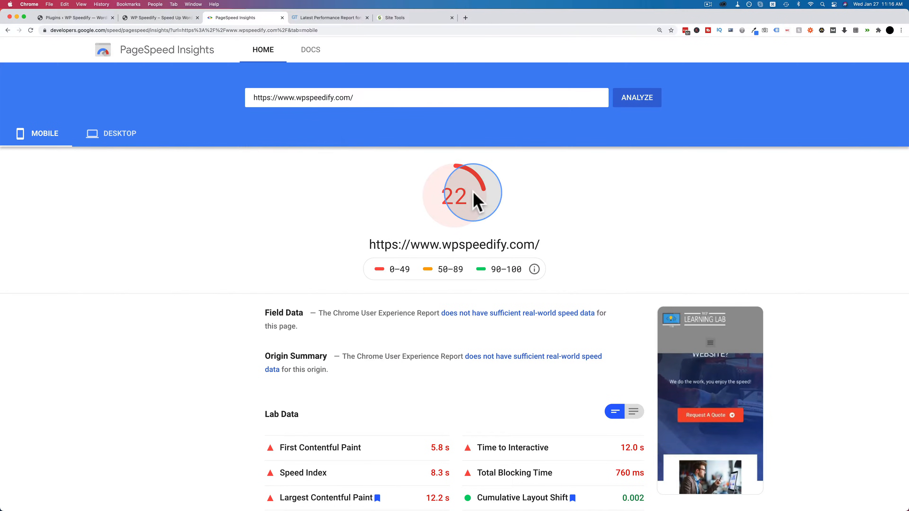
click(101, 136)
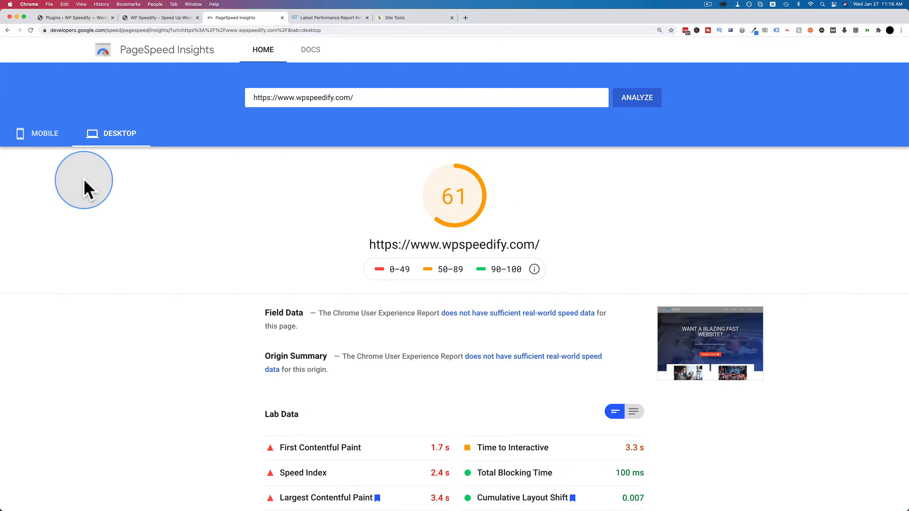
click(50, 143)
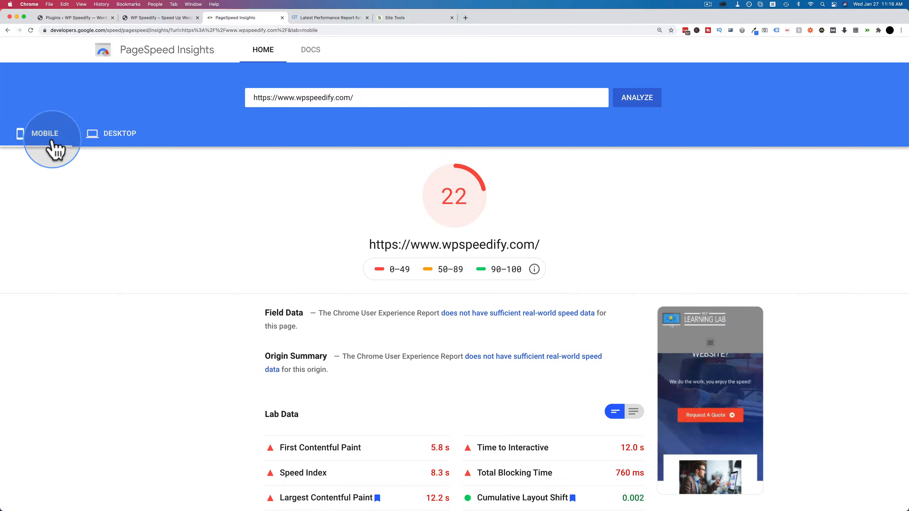
scroll(311, 276, down, 2)
scroll(311, 278, down, 10)
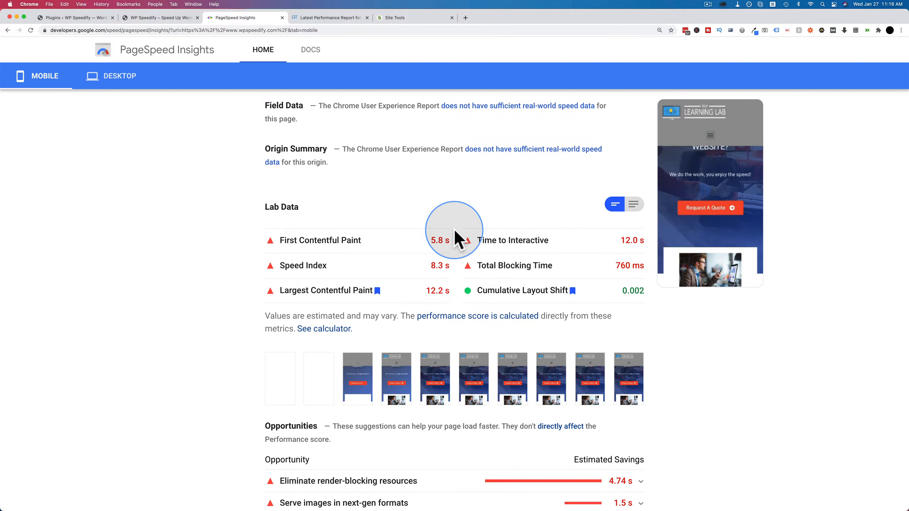
click(120, 85)
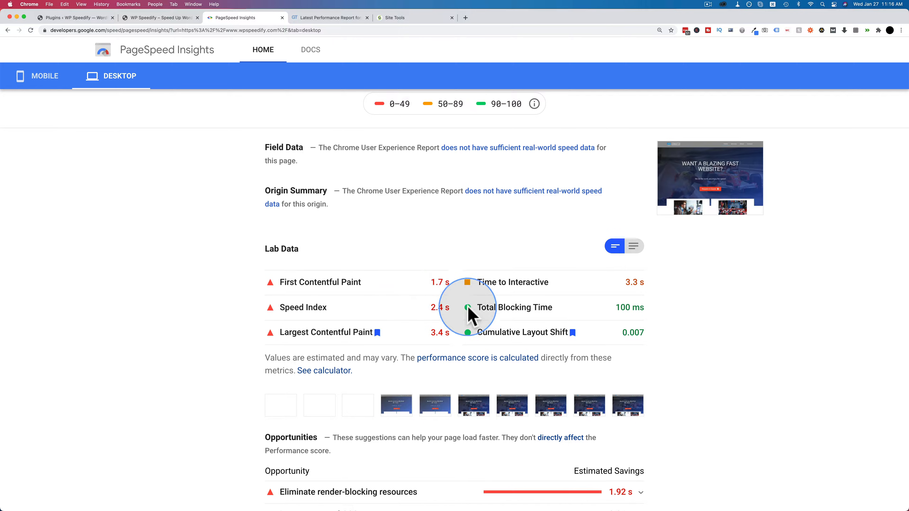
Step: Examine the GTmetrix report for wpspeedify.com, covering the grade, Web Vitals and speed visualization
click(341, 20)
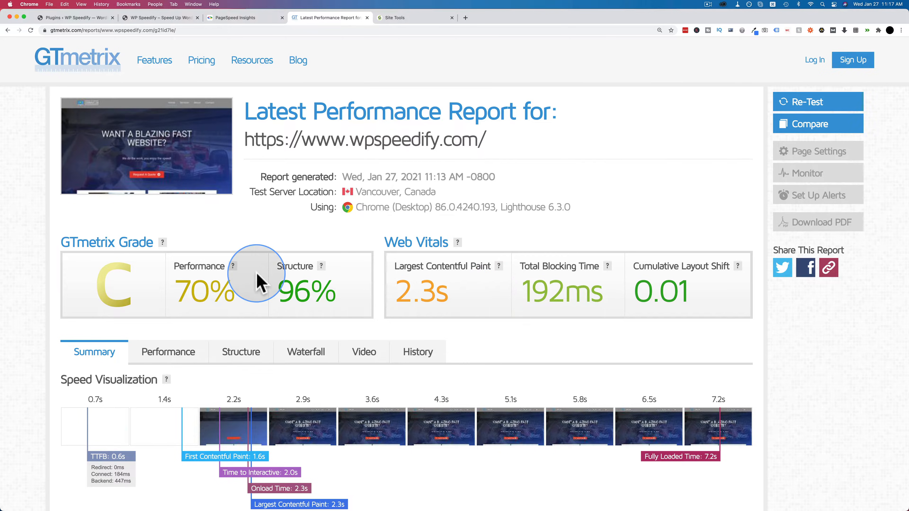
scroll(259, 279, down, 2)
scroll(258, 275, down, 3)
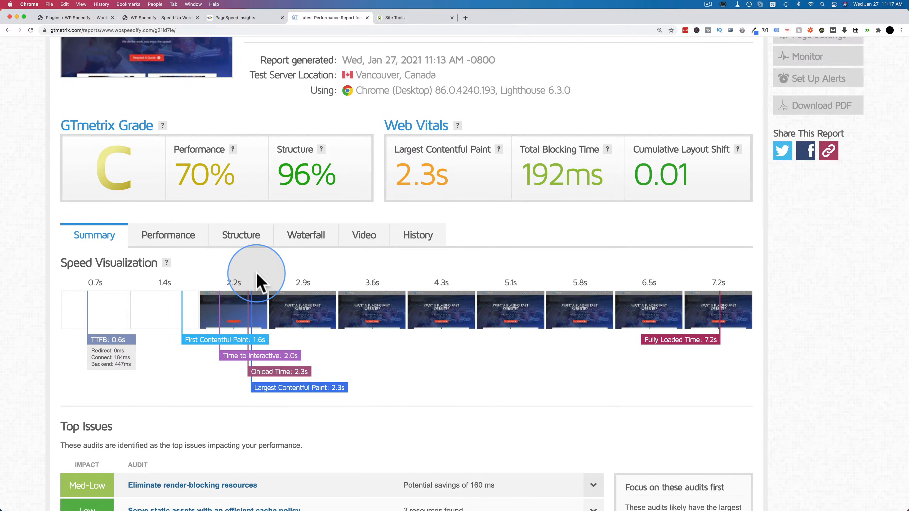
scroll(258, 276, up, 2)
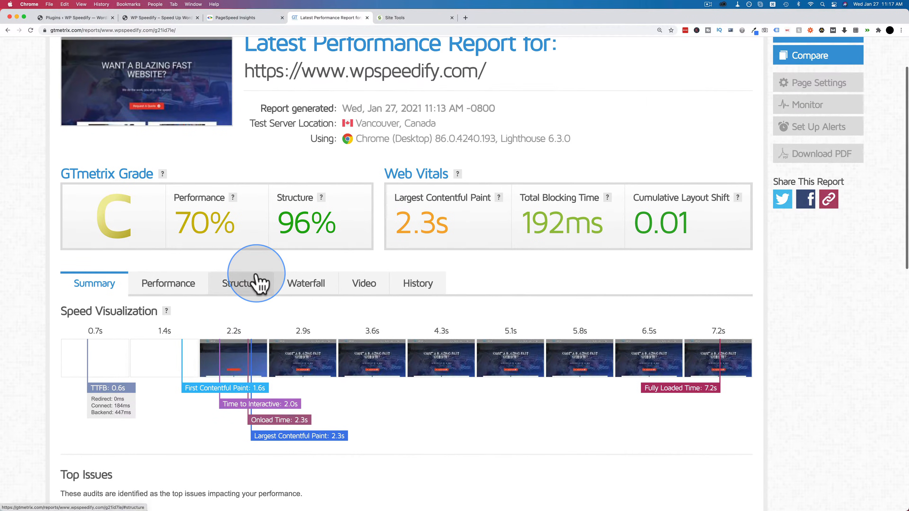
click(251, 18)
click(327, 18)
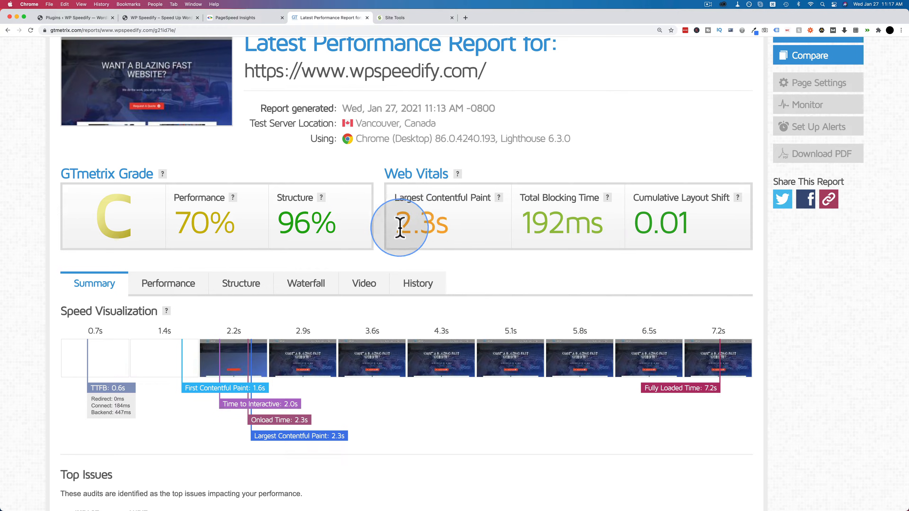
scroll(422, 236, up, 3)
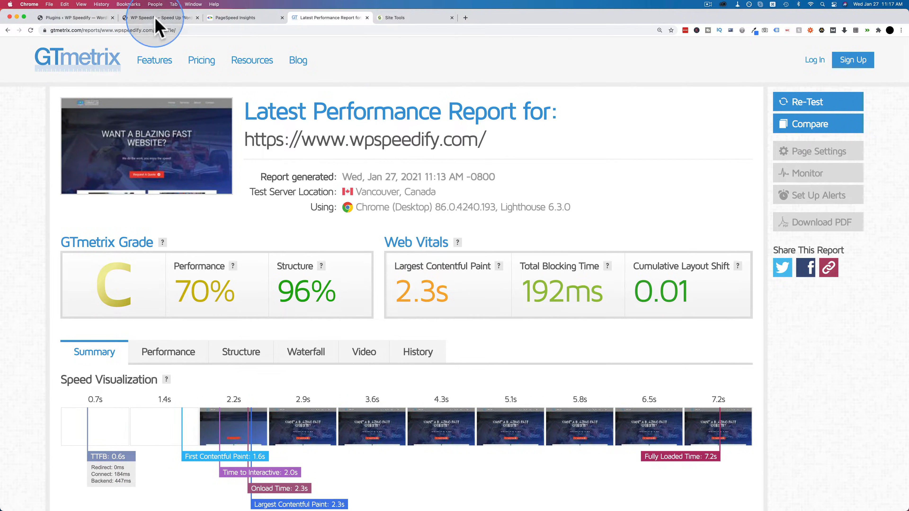
Step: Revisit the homepage and inspect the TTFB label in the speed visualization of the GTmetrix report
click(159, 19)
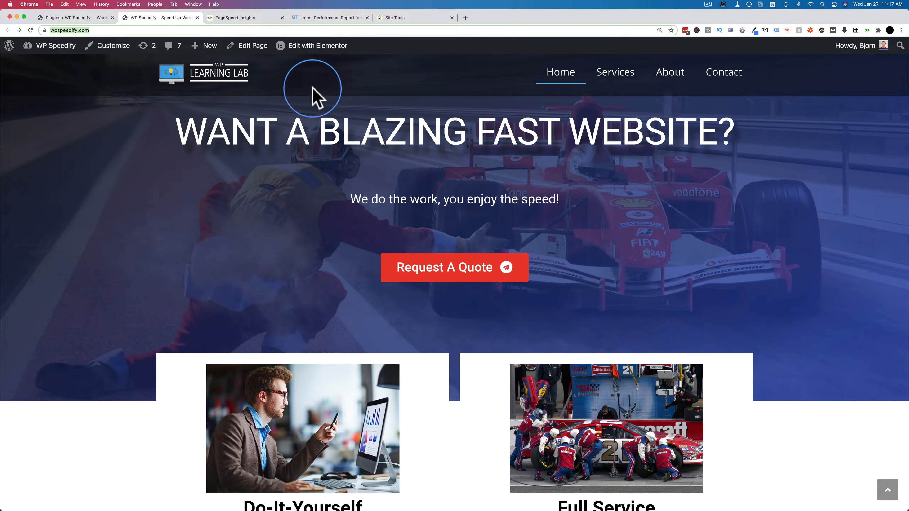
click(326, 19)
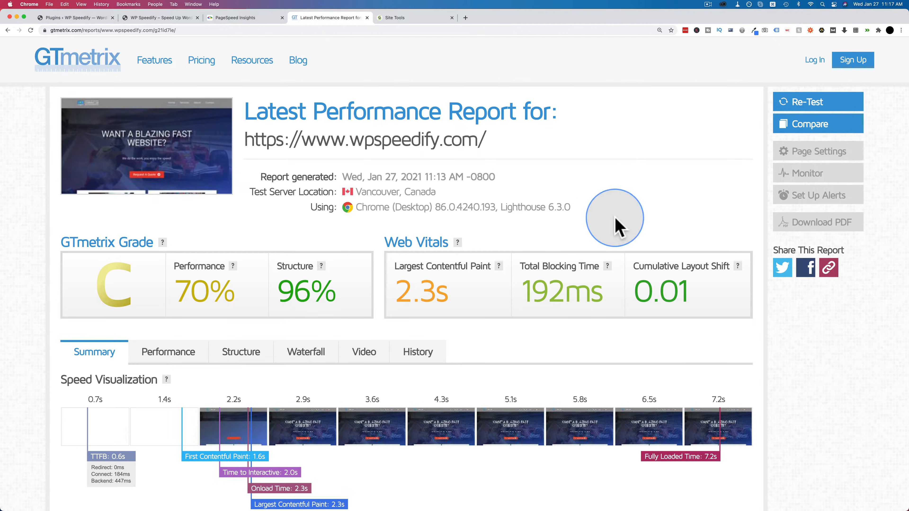
scroll(609, 220, down, 4)
scroll(609, 223, down, 4)
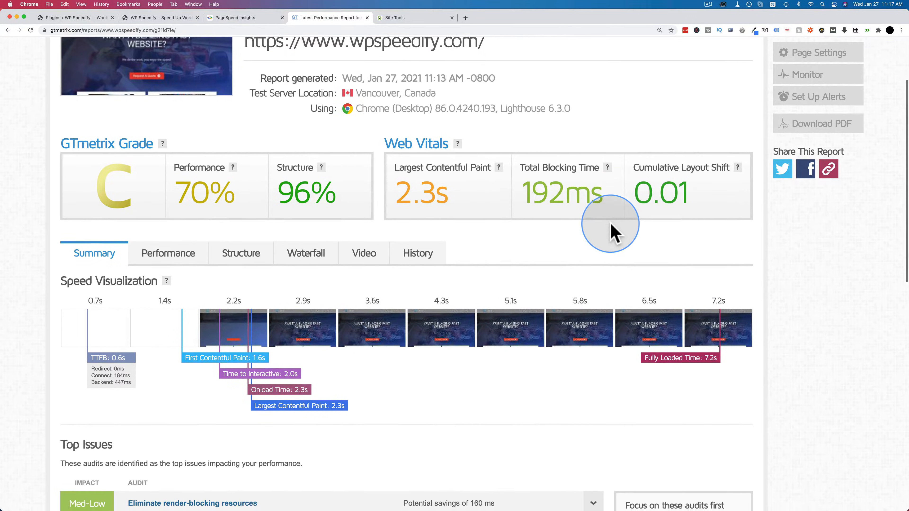
drag(90, 315, 131, 314)
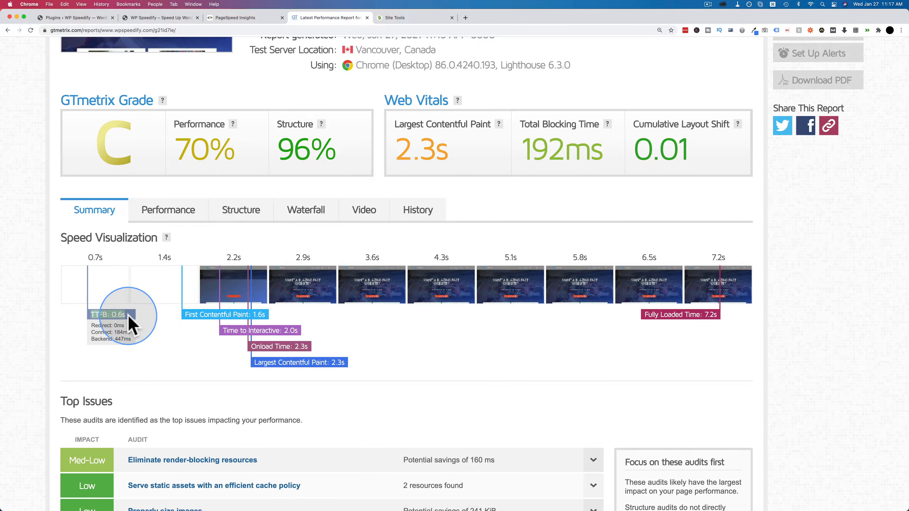
scroll(120, 321, down, 1)
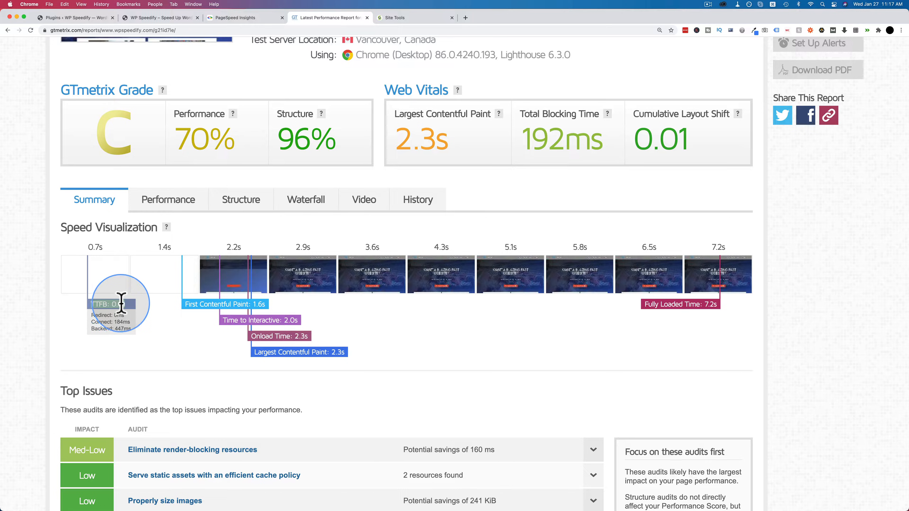
Step: Search for new WordPress plugins with "sg optimizer", and install and activate SG Optimizer
click(172, 18)
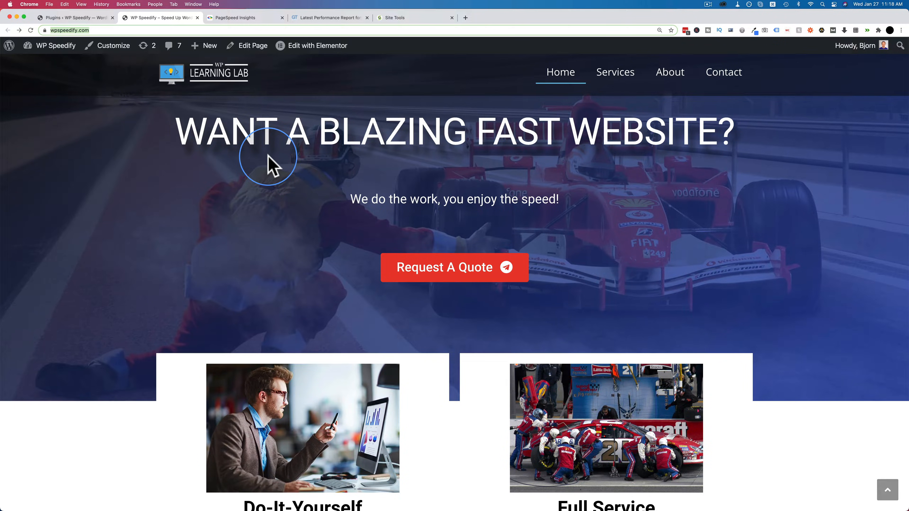
click(82, 18)
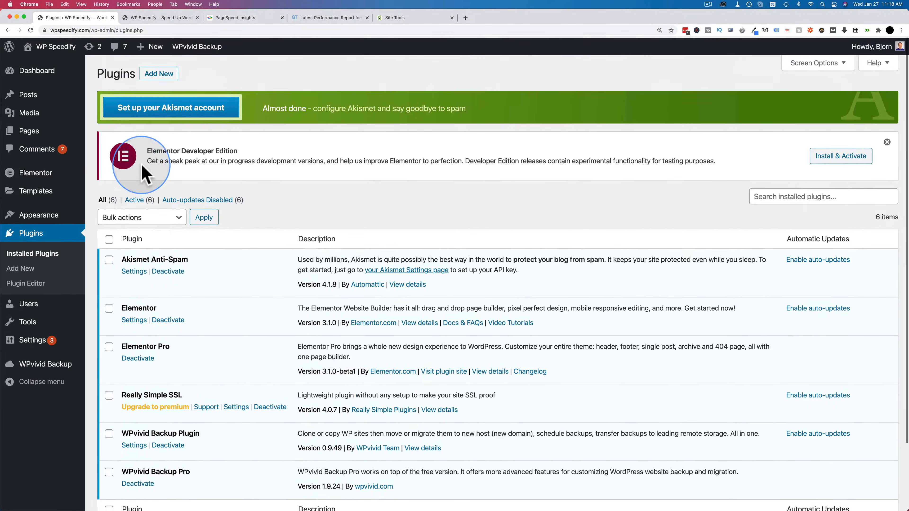
click(158, 73)
click(787, 156)
text(s)
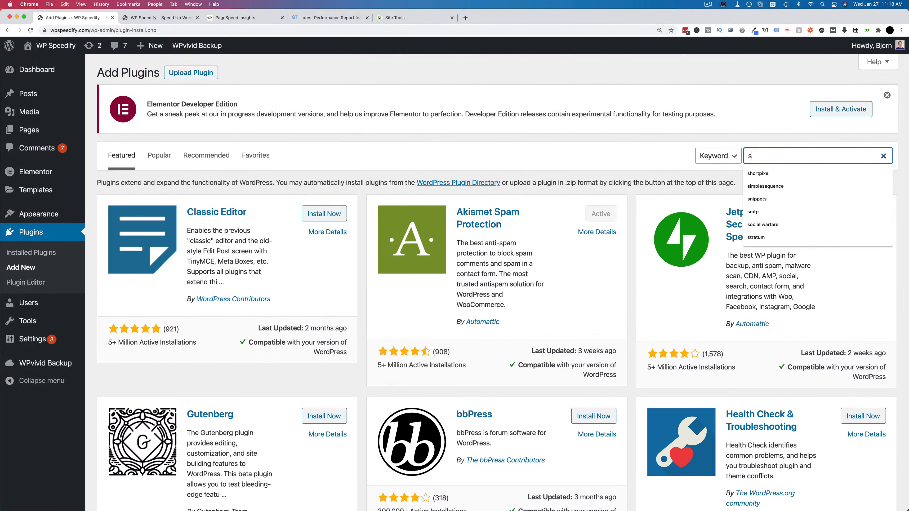
text(g optimizer)
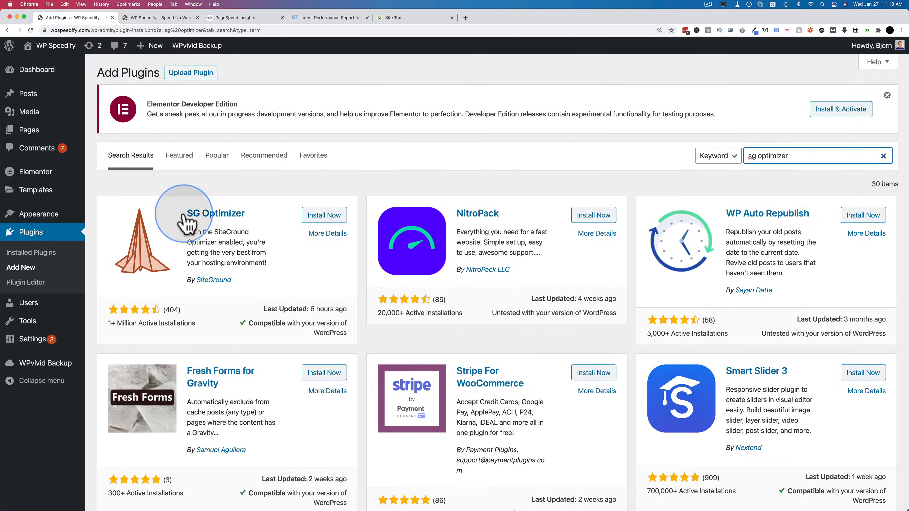
click(325, 216)
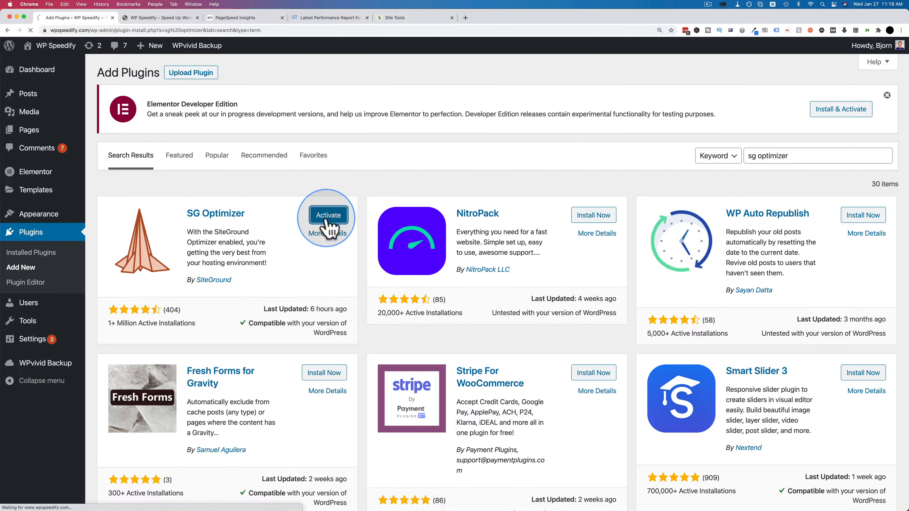
click(326, 217)
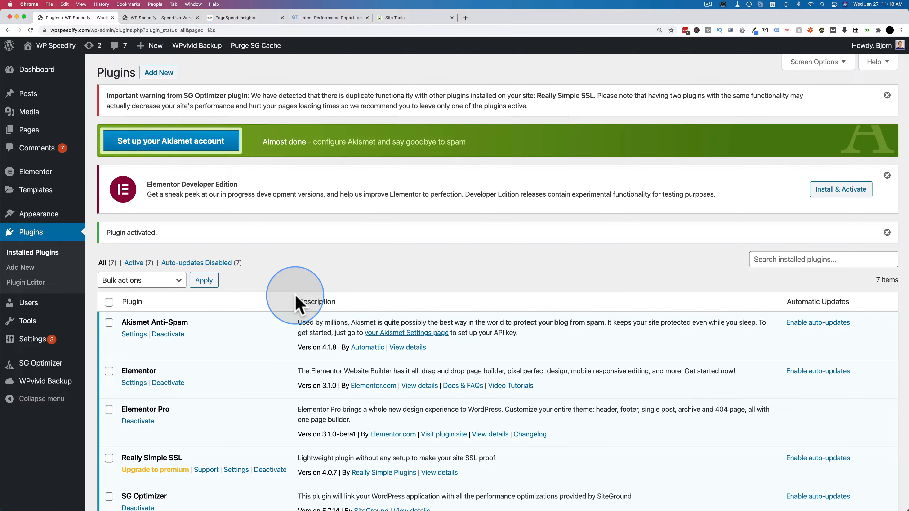
Step: Review the plugin notices and the installed plugins list for functionality that overlaps with SG Optimizer
scroll(299, 304, down, 1)
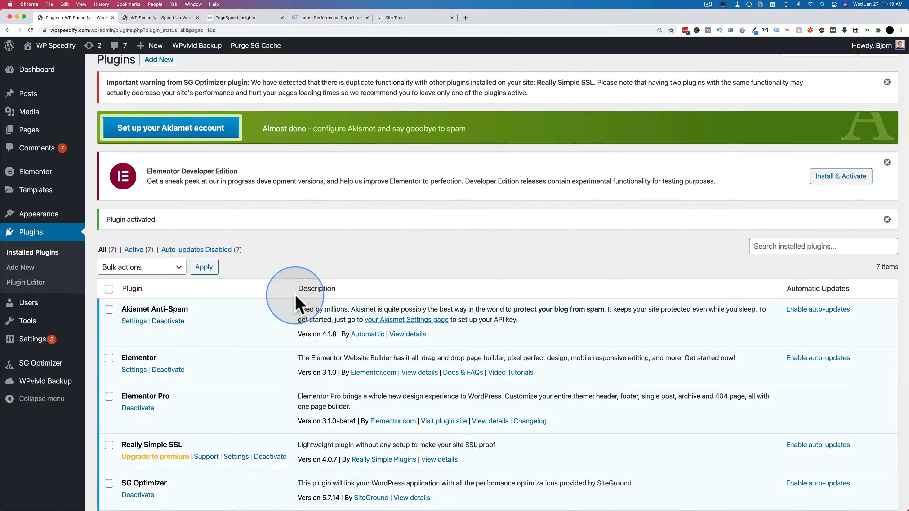
scroll(299, 305, up, 1)
scroll(299, 305, down, 10)
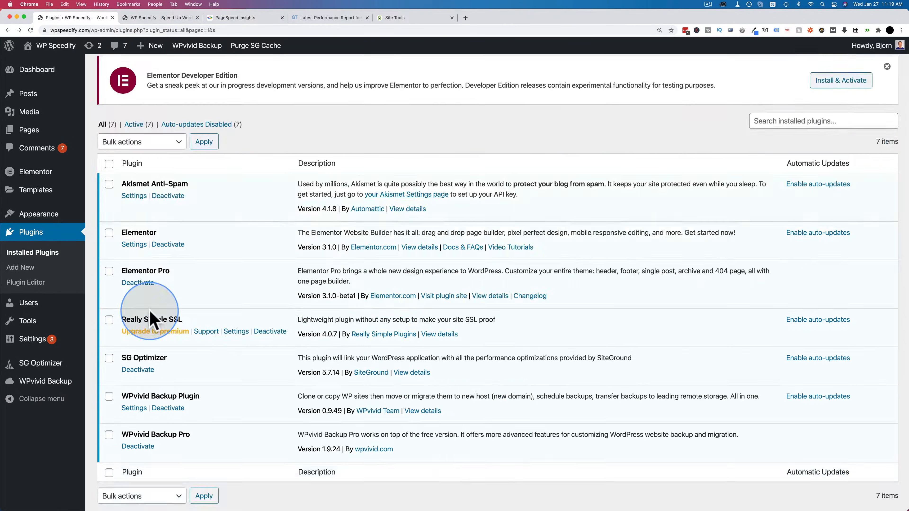
scroll(259, 350, down, 2)
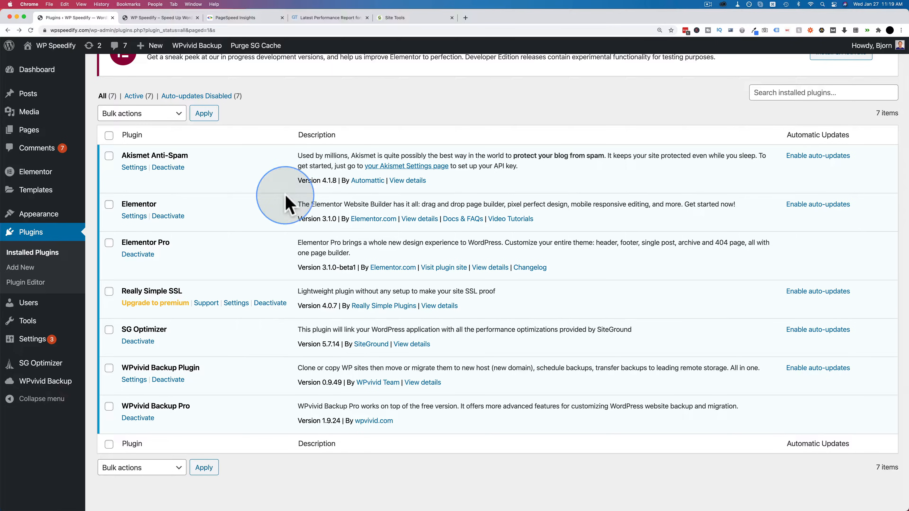
Step: Switch to SiteGround Site Tools and turn on Memcached for all sites in the SuperCacher caching settings
click(423, 17)
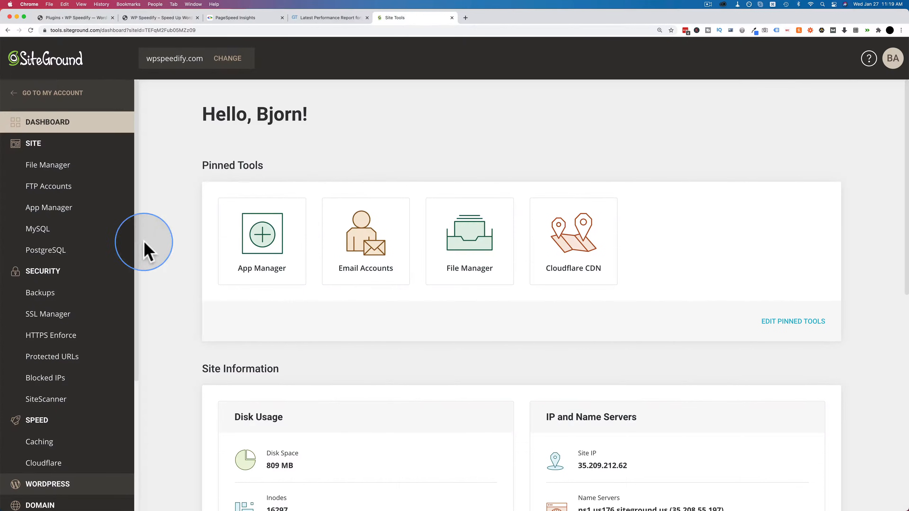
click(40, 145)
click(43, 166)
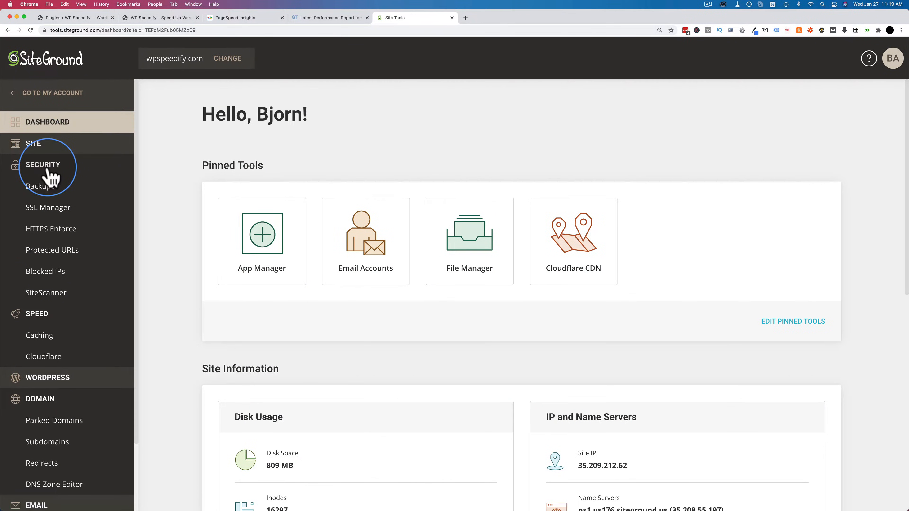
click(40, 187)
click(46, 229)
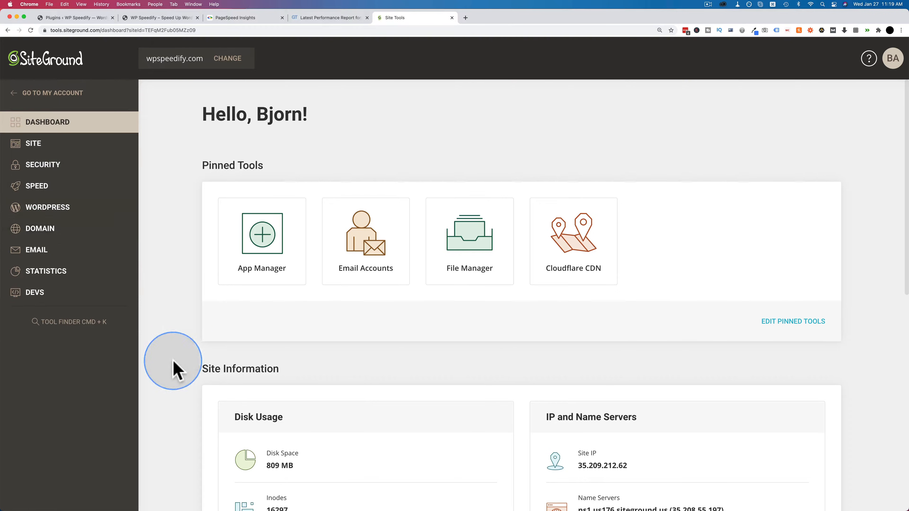
click(37, 187)
click(40, 207)
scroll(284, 215, down, 2)
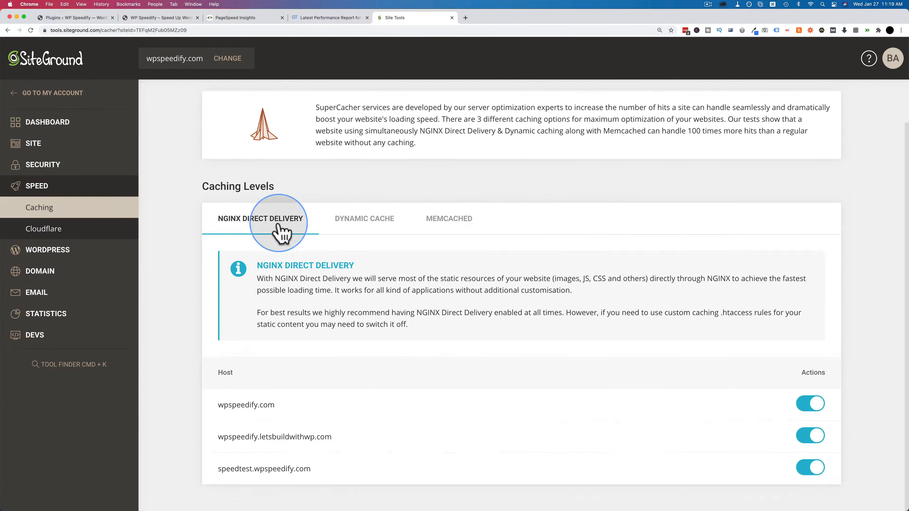
click(442, 225)
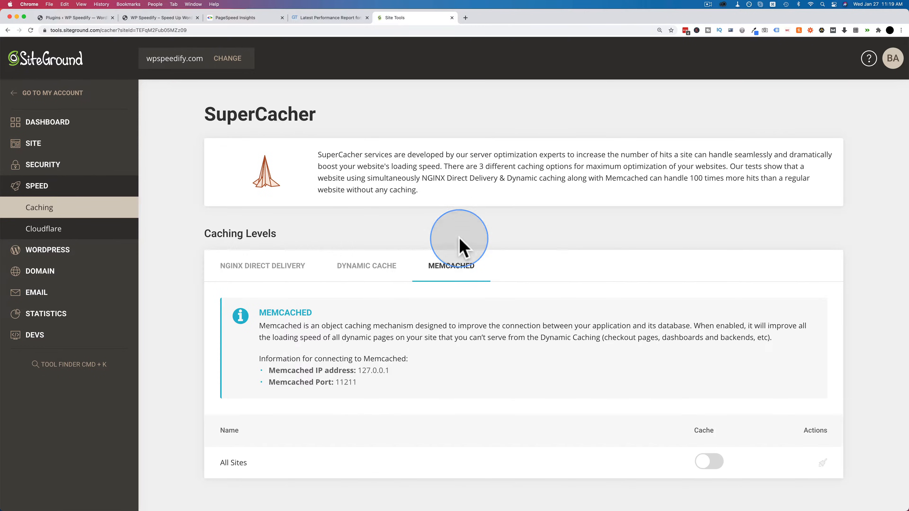
click(707, 464)
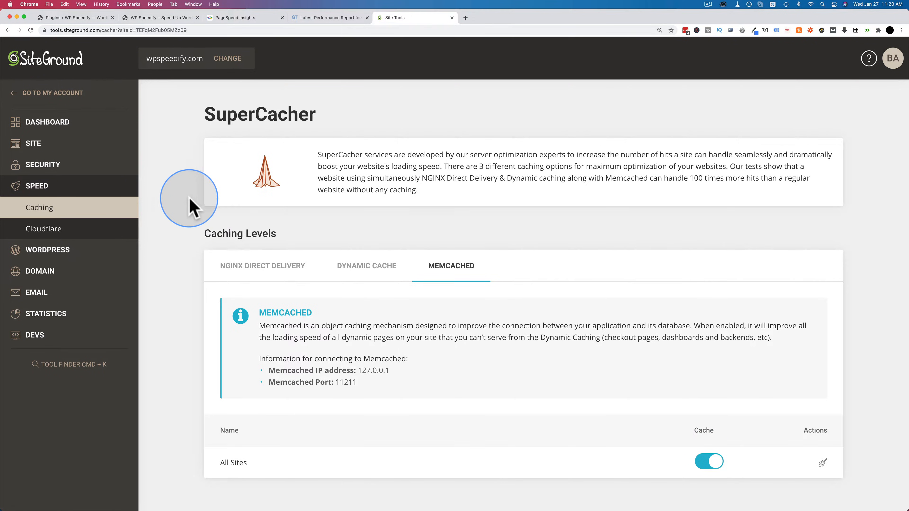
Step: With HTTPS Enforce opened in Site Tools, return to WordPress and deactivate Really Simple SSL with the revert to http option, deleting the plugin
click(53, 166)
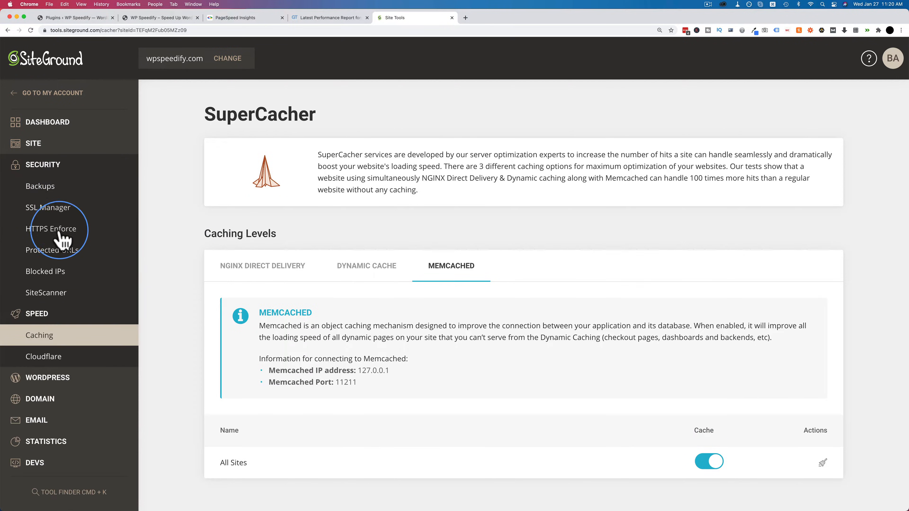
click(72, 239)
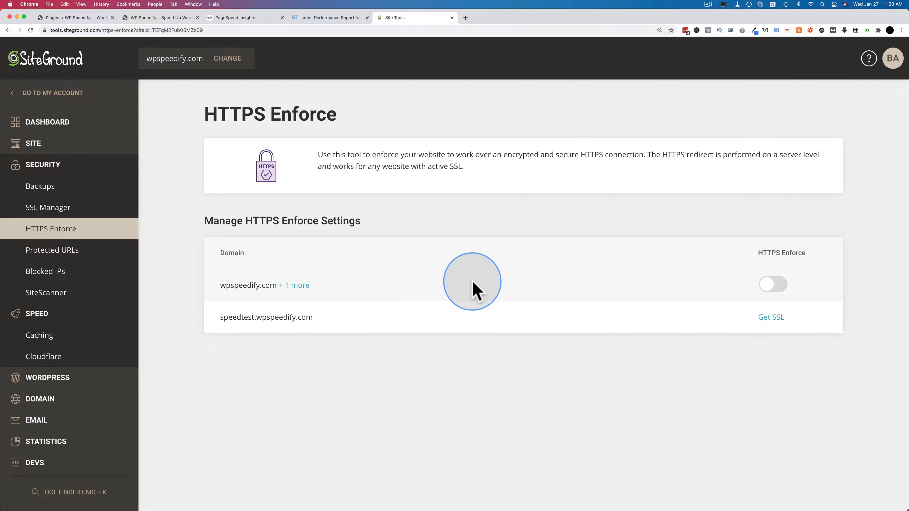
click(77, 18)
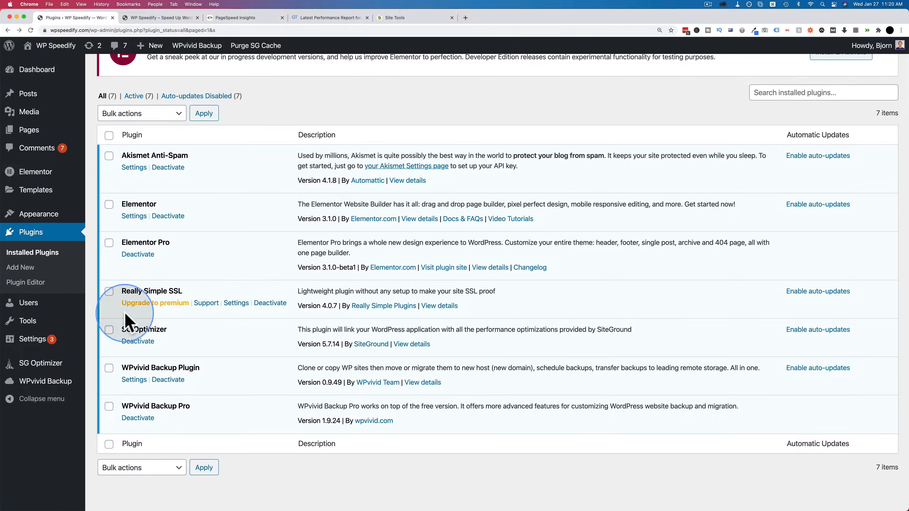
click(270, 303)
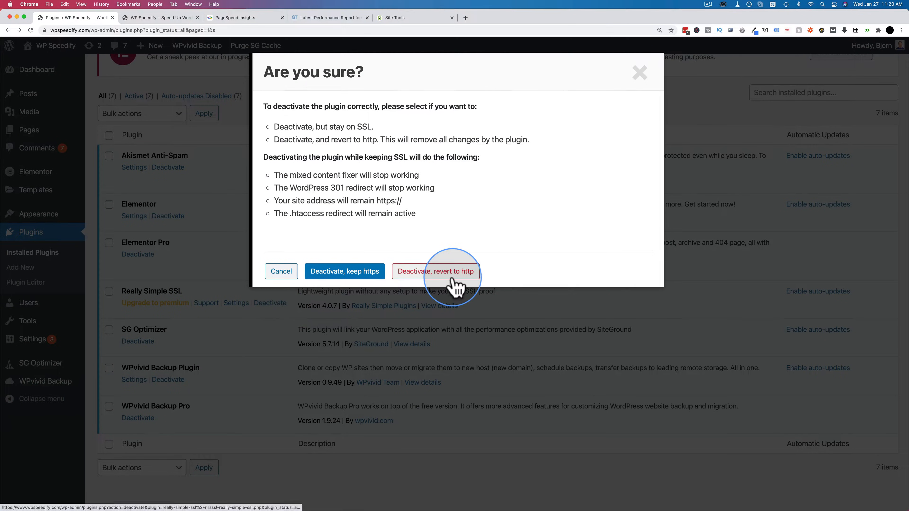
click(416, 274)
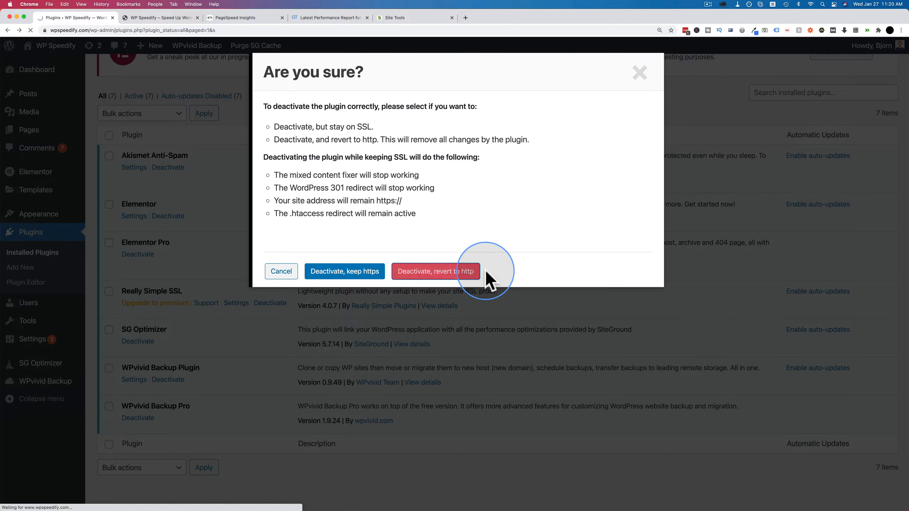
scroll(182, 356, down, 3)
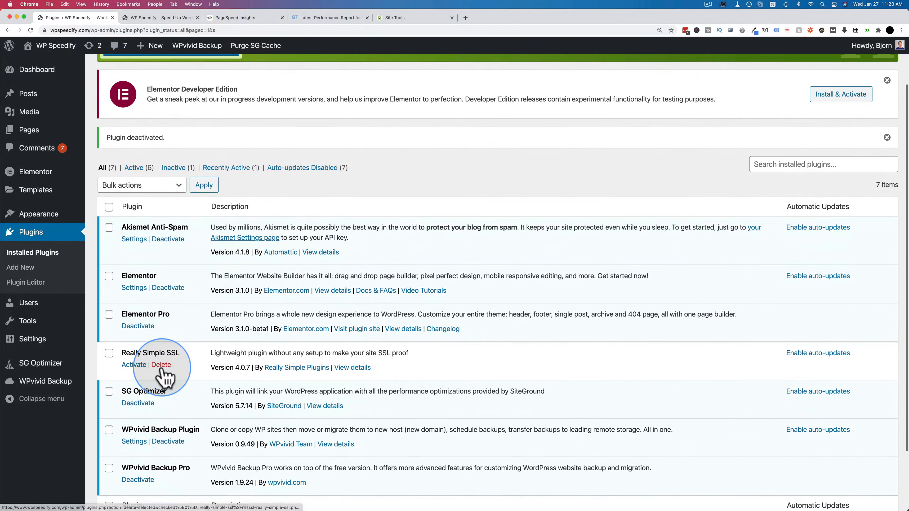
click(161, 365)
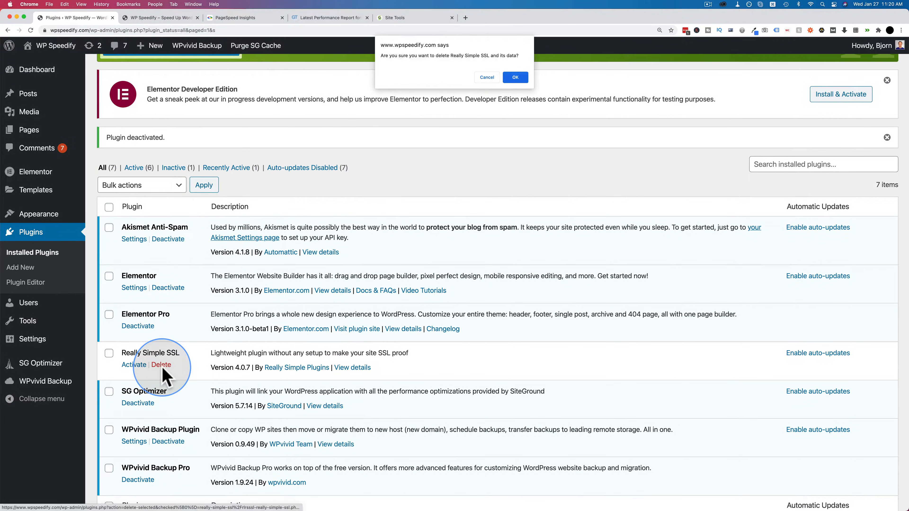
click(515, 77)
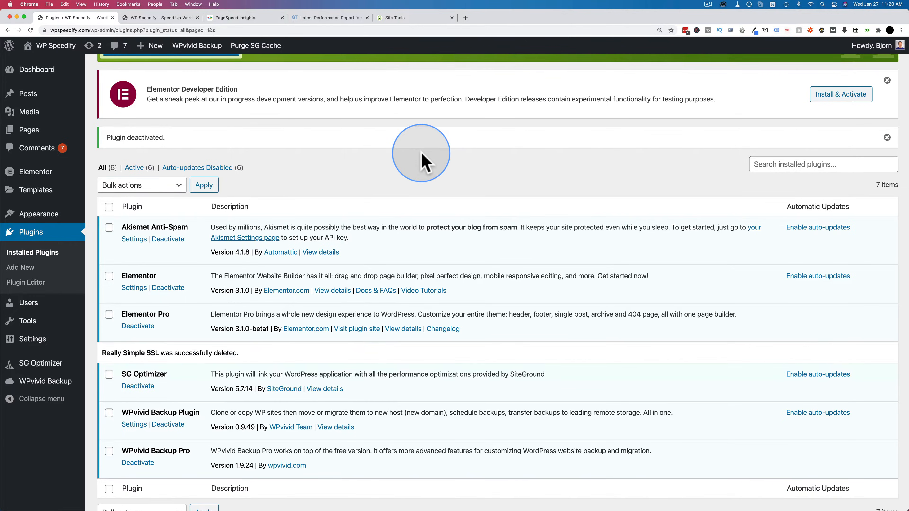
Step: Enable HTTPS Enforce for wpspeedify.com in Site Tools, and reload the homepage to check that its full address uses https
click(394, 19)
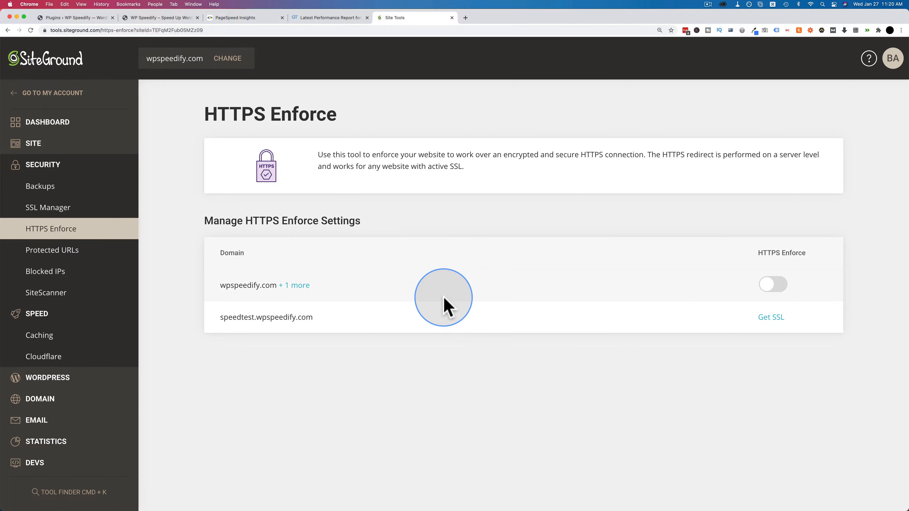
click(773, 291)
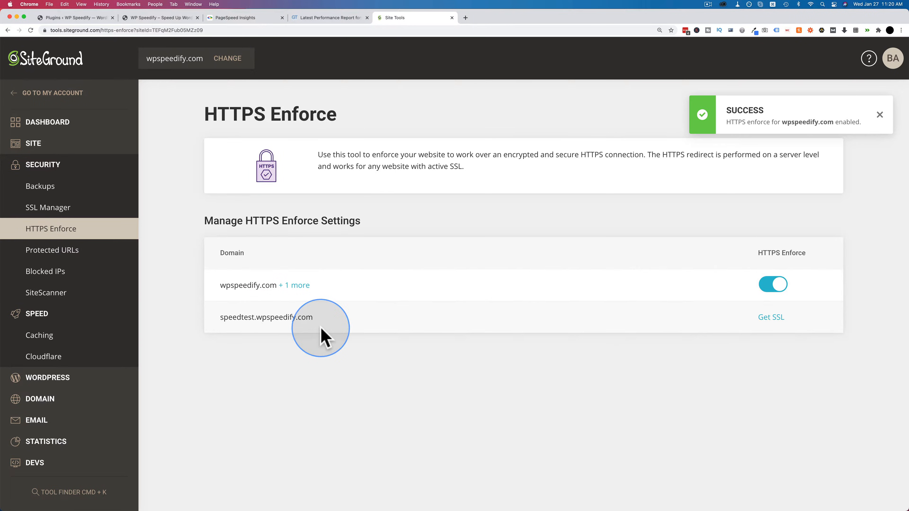
click(154, 18)
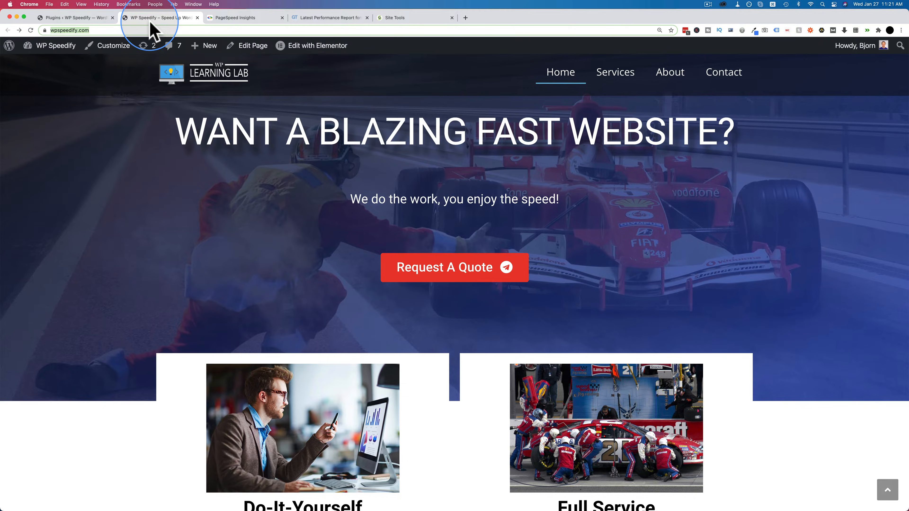
click(93, 31)
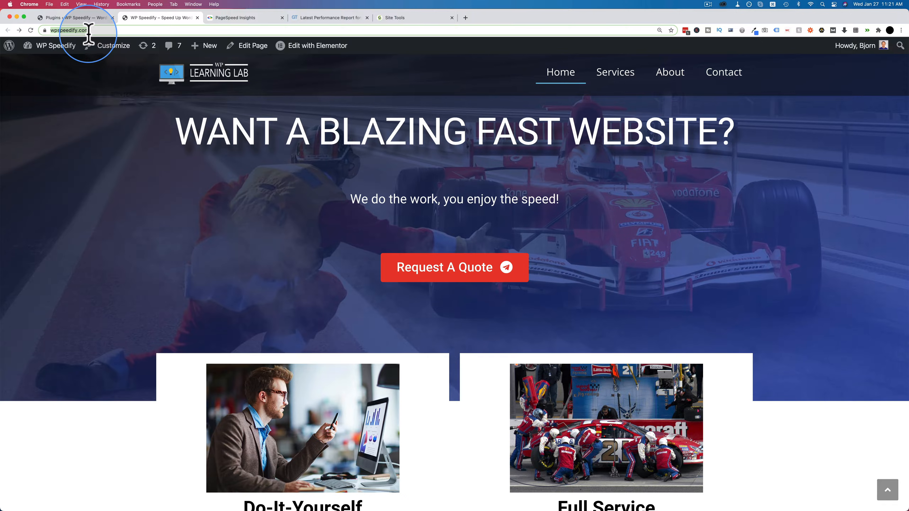
key(Return)
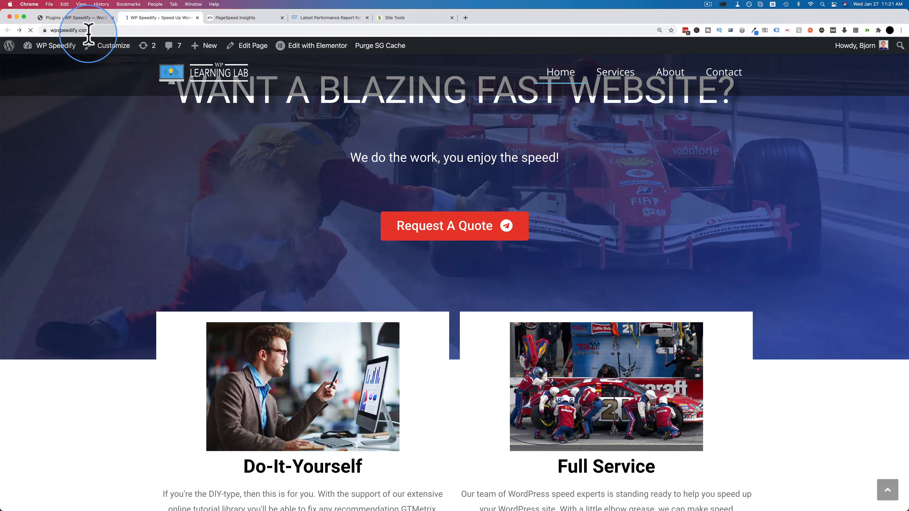
click(56, 30)
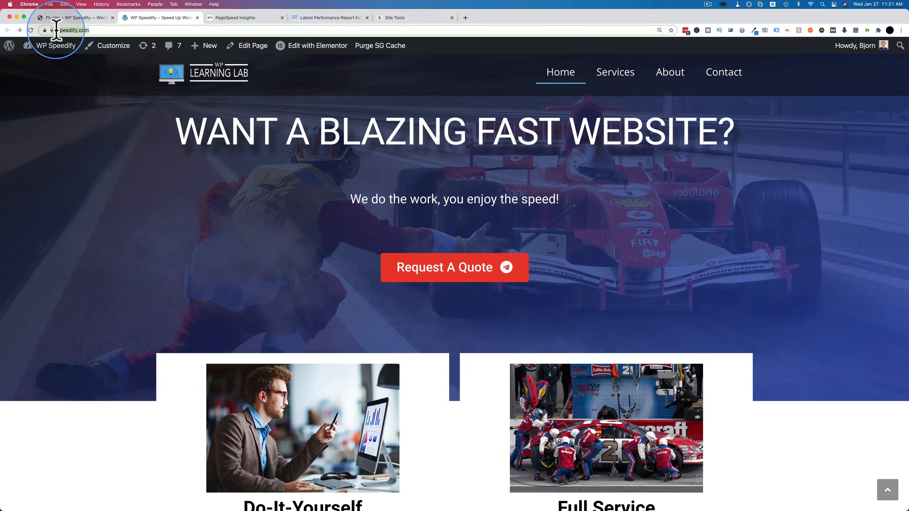
click(56, 30)
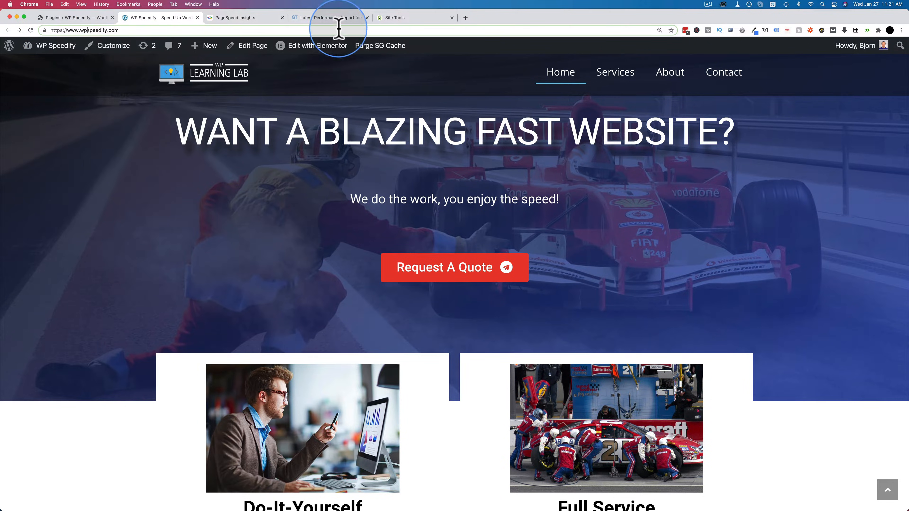
Step: Examine the SiteGround Backups page in Site Tools, covering manual backup creation and the list of system backups
click(397, 18)
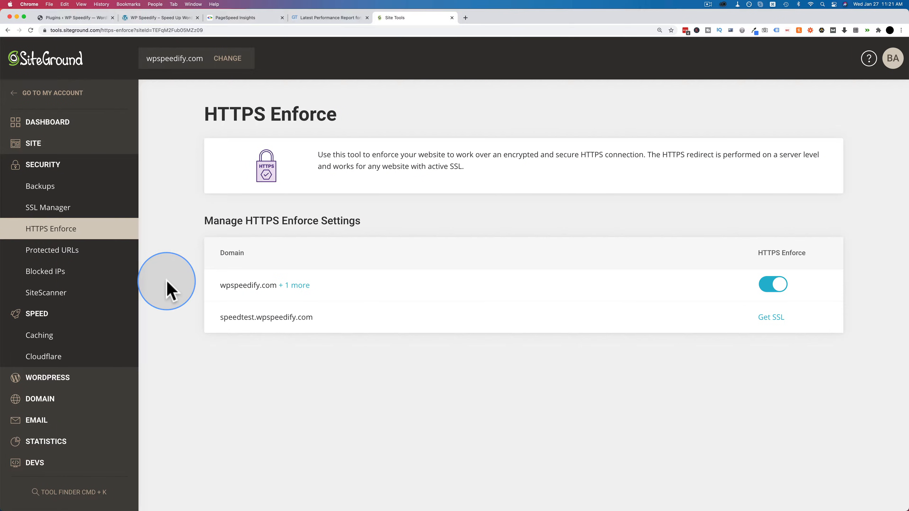
click(54, 193)
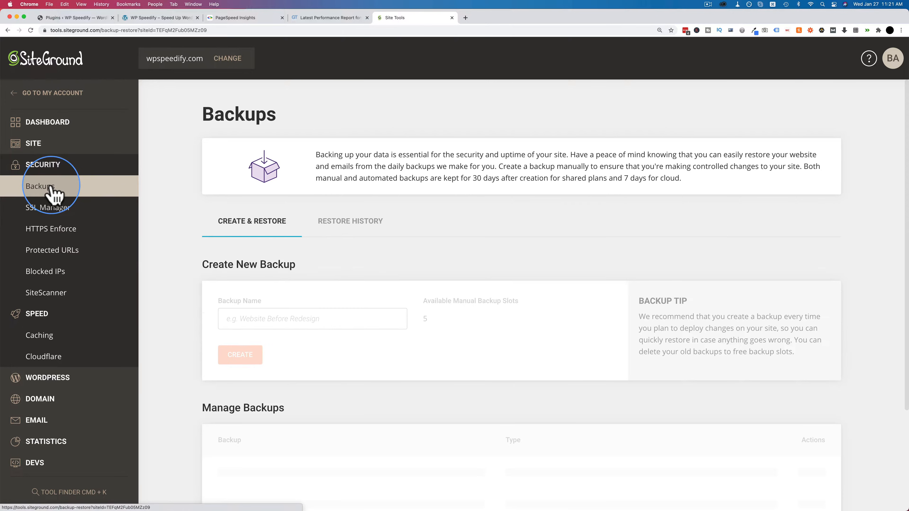
scroll(180, 190, down, 4)
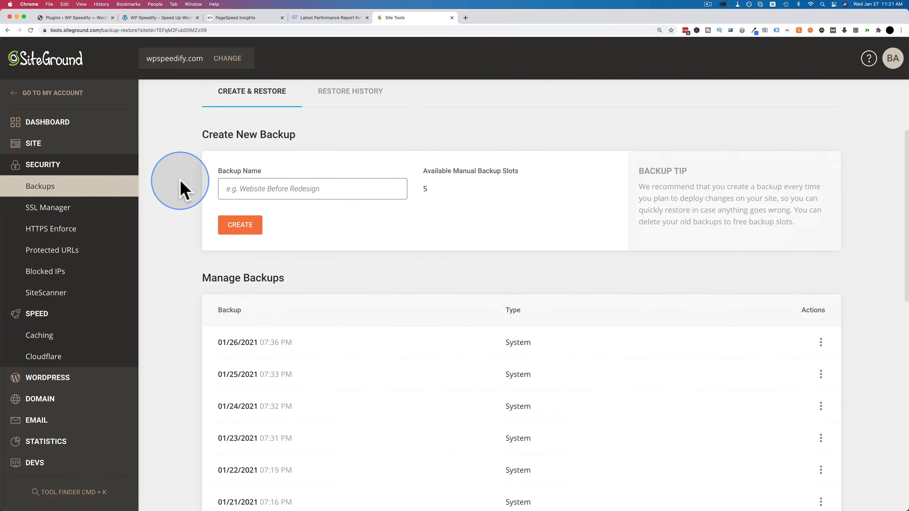
scroll(180, 181, down, 1)
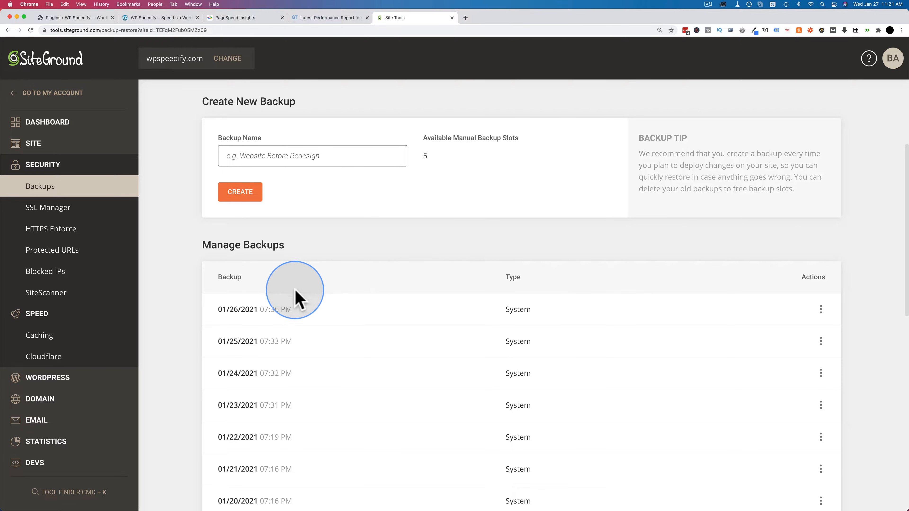
scroll(270, 305, down, 5)
scroll(270, 306, down, 12)
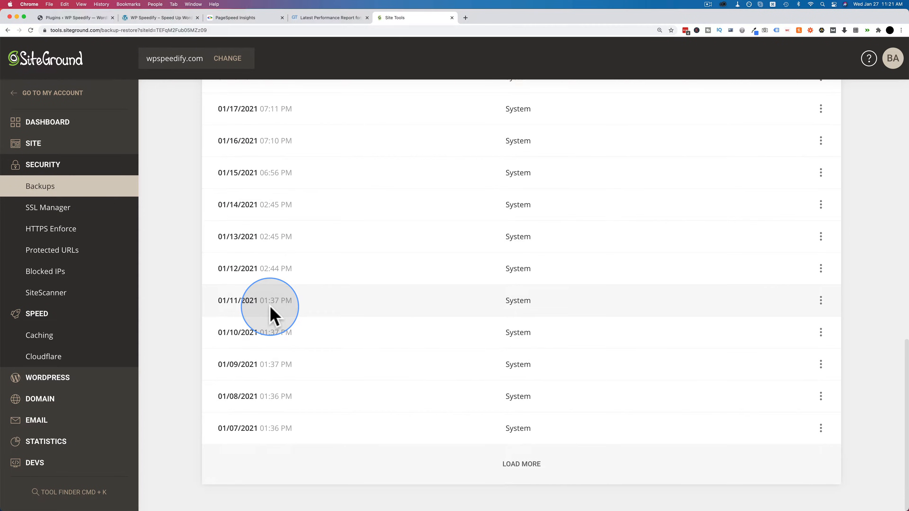
scroll(272, 315, up, 15)
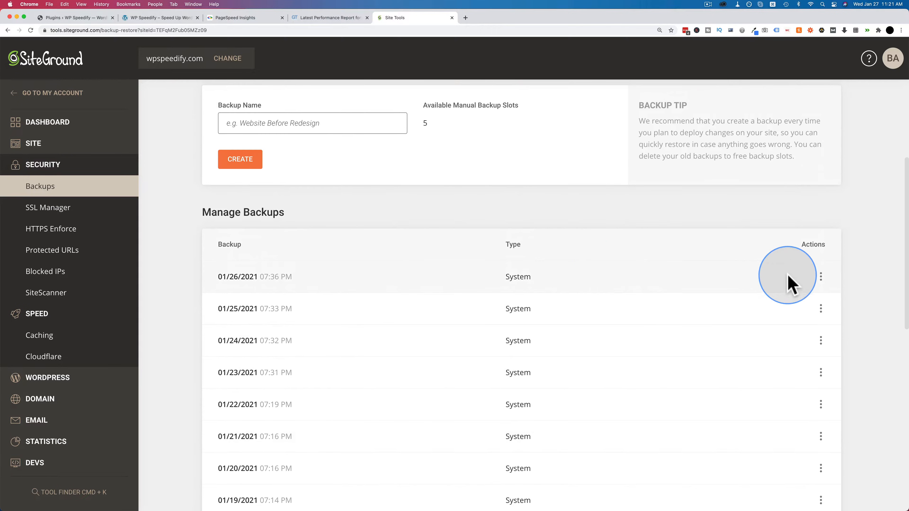
Step: Inspect the restore options of the 01/26/2021 and 01/25/2021 backups, revisiting the site's homepage in between
click(821, 277)
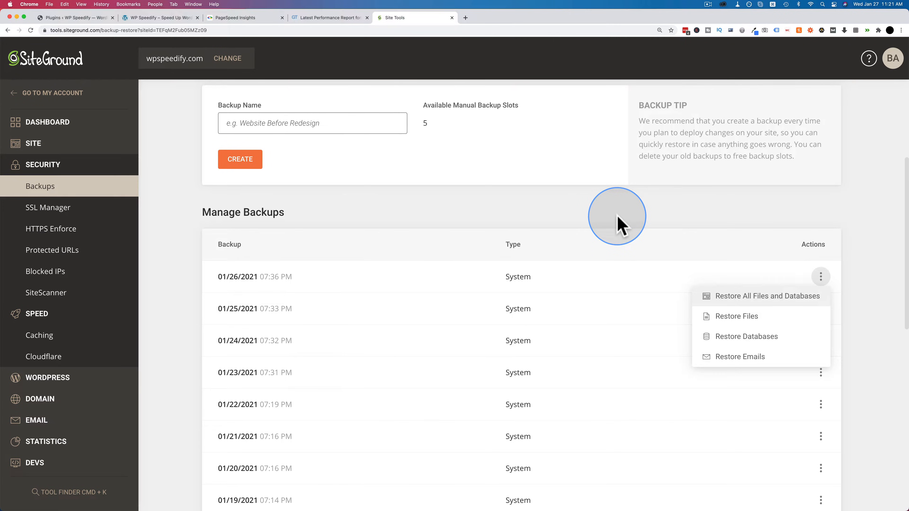
click(621, 225)
click(154, 17)
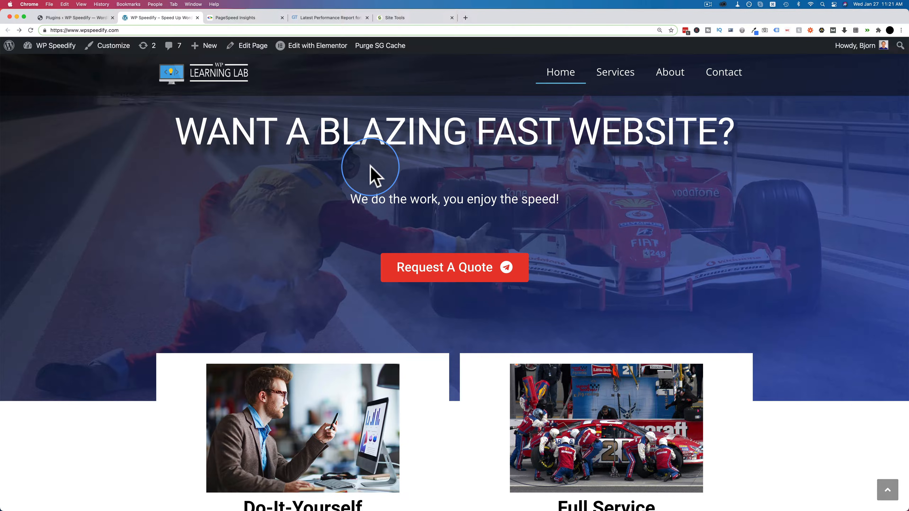
click(405, 17)
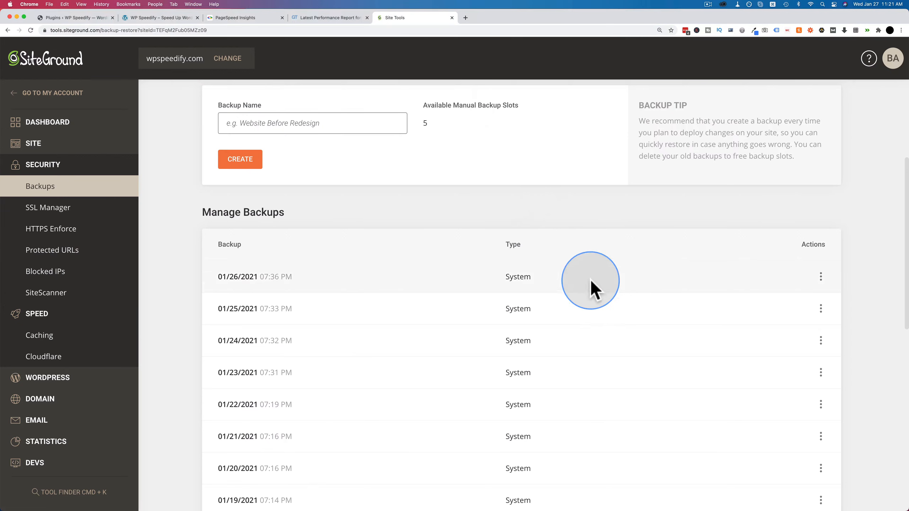
click(820, 308)
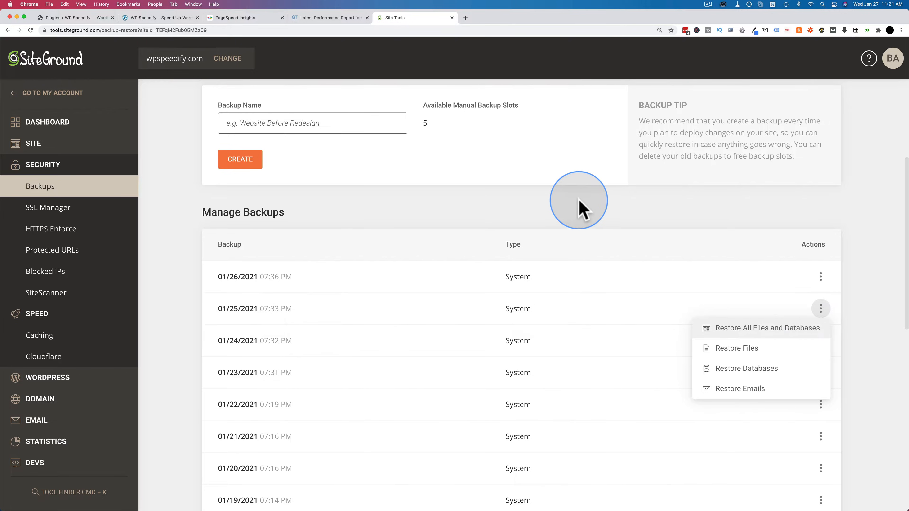
click(581, 208)
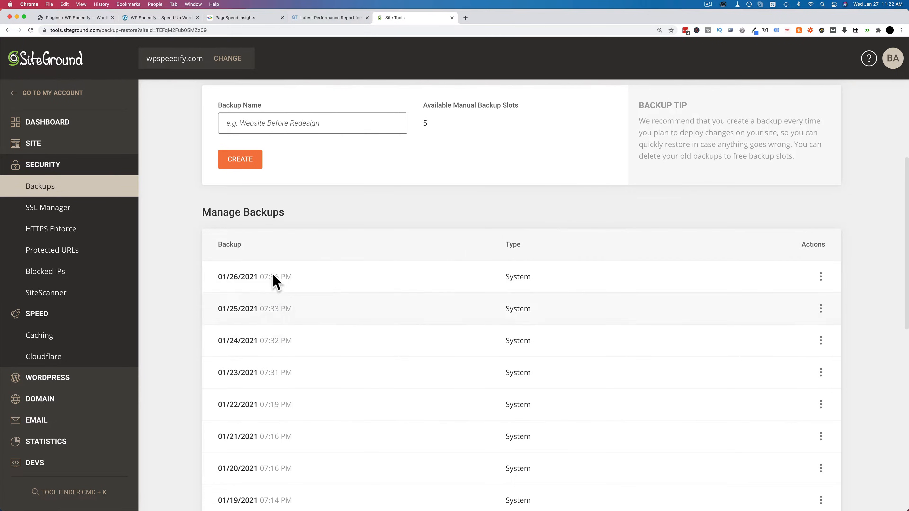
Step: Back in the WordPress plugins list, deactivate WPvivid Backup Plugin and WPvivid Backup Pro together with a bulk action
click(76, 17)
scroll(172, 265, down, 3)
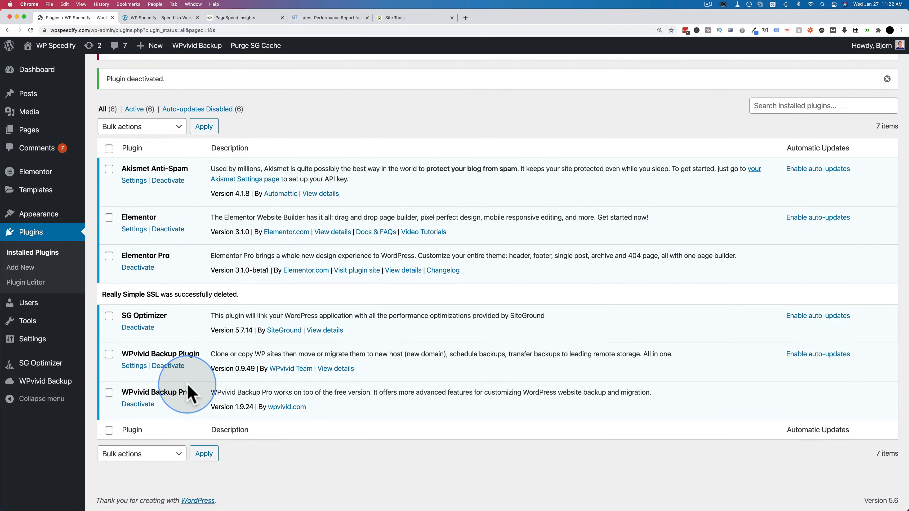
click(109, 354)
click(109, 393)
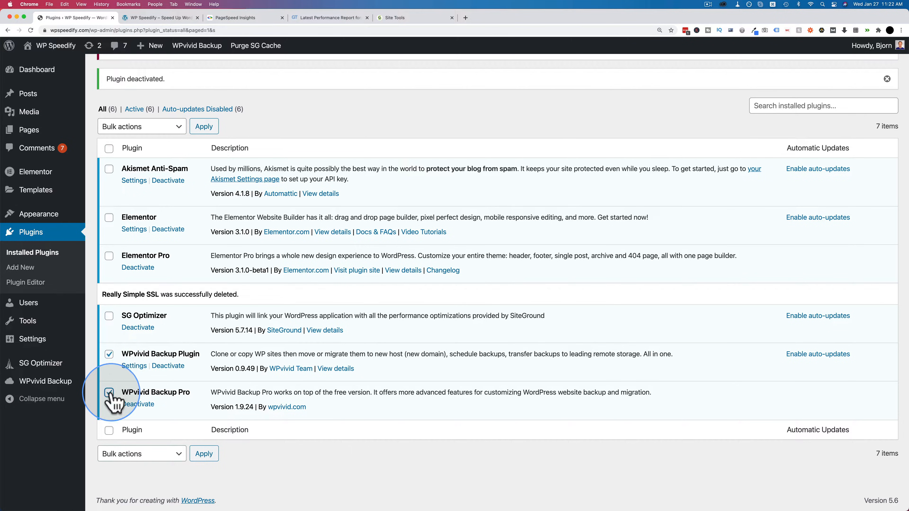
click(139, 451)
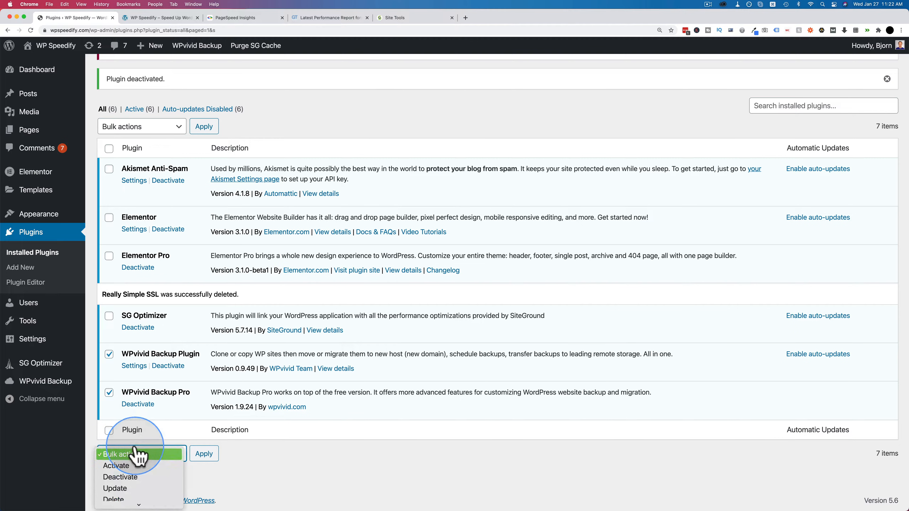
click(133, 477)
click(204, 454)
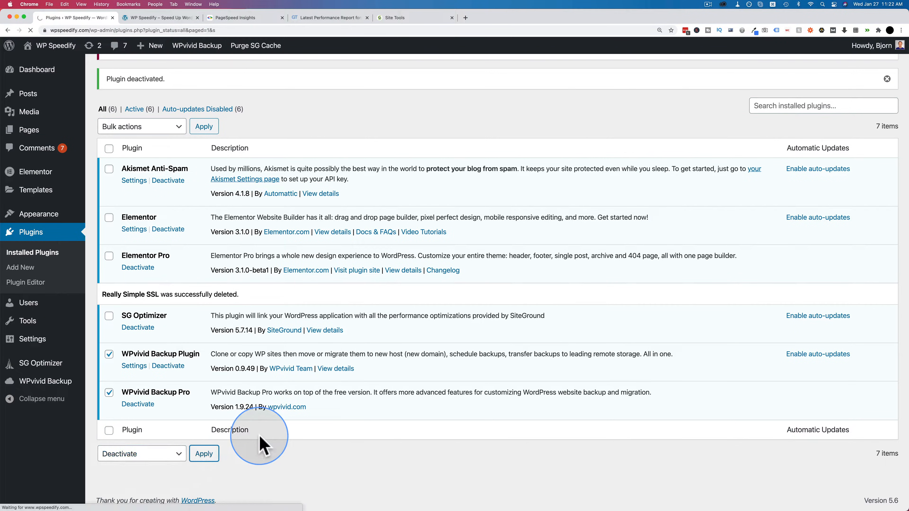
Step: Delete the deactivated WPvivid Backup Plugin and WPvivid Backup Pro in bulk, confirming the deletion
scroll(259, 446, down, 1)
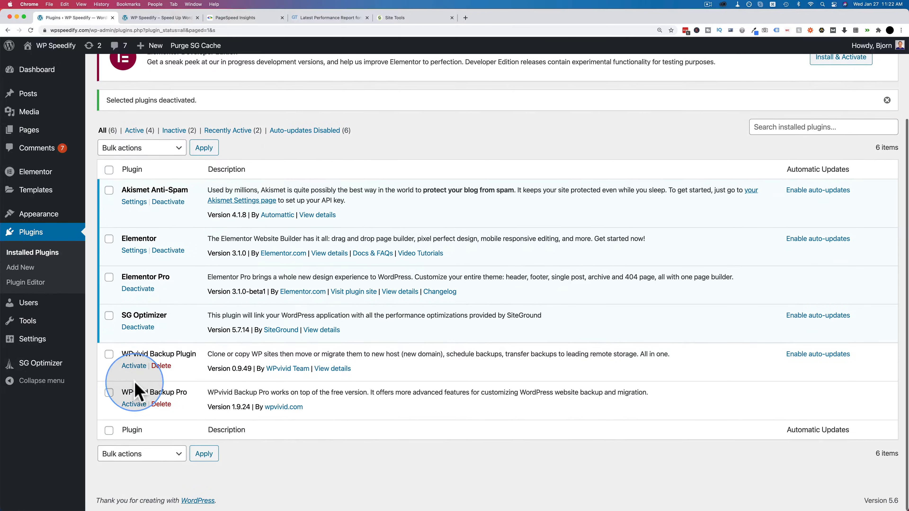
click(109, 354)
click(109, 393)
click(174, 454)
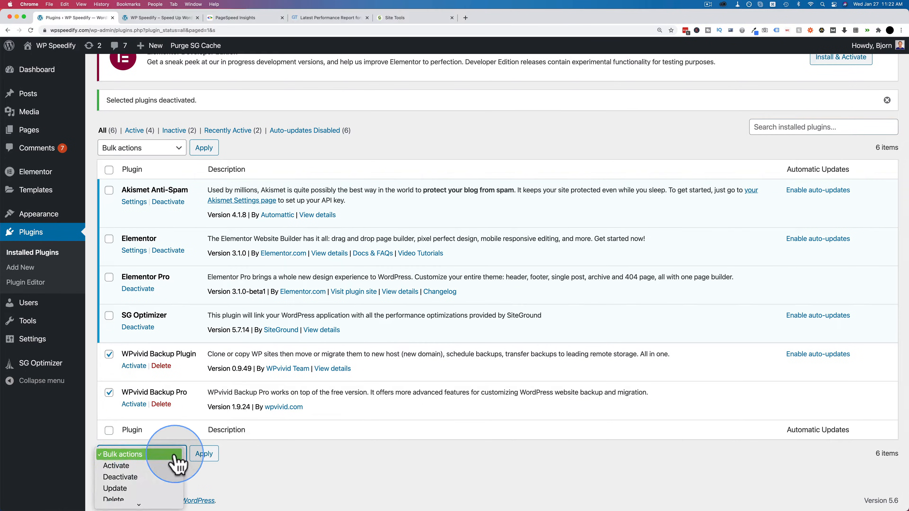
click(167, 478)
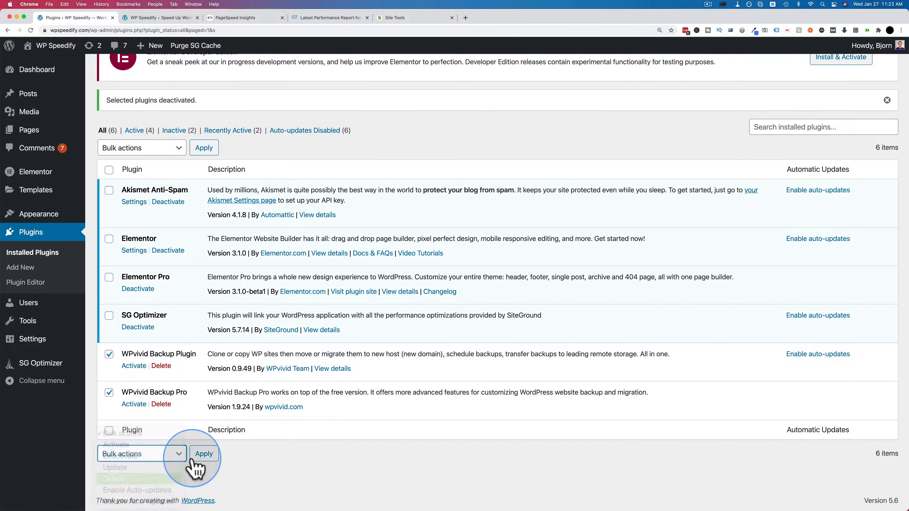
click(203, 455)
click(515, 78)
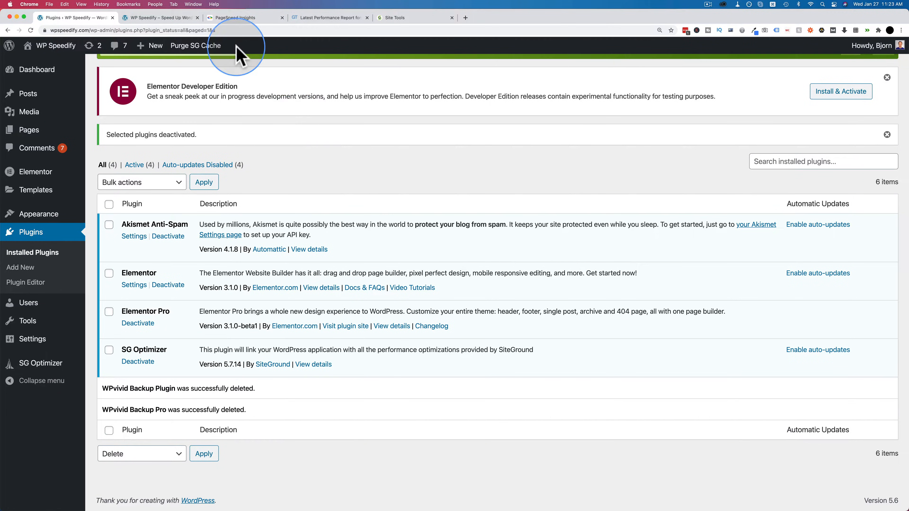
Step: Review SG Optimizer's SuperCacher settings, and check the Memcached caching level on the SuperCacher page in Site Tools
click(41, 364)
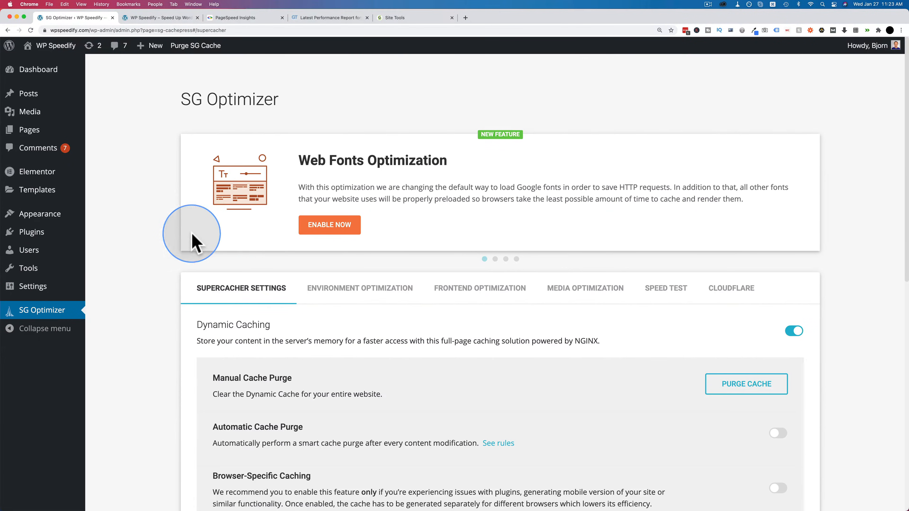
scroll(170, 236, down, 5)
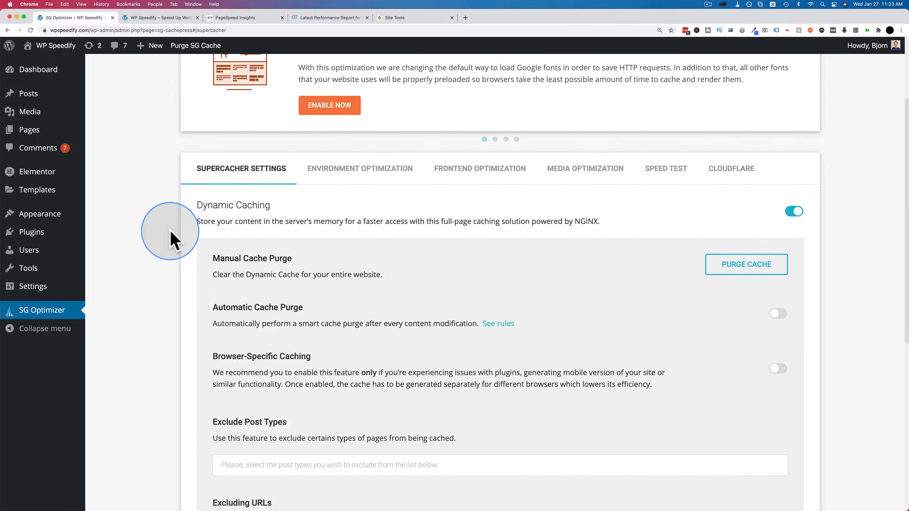
scroll(171, 232, down, 2)
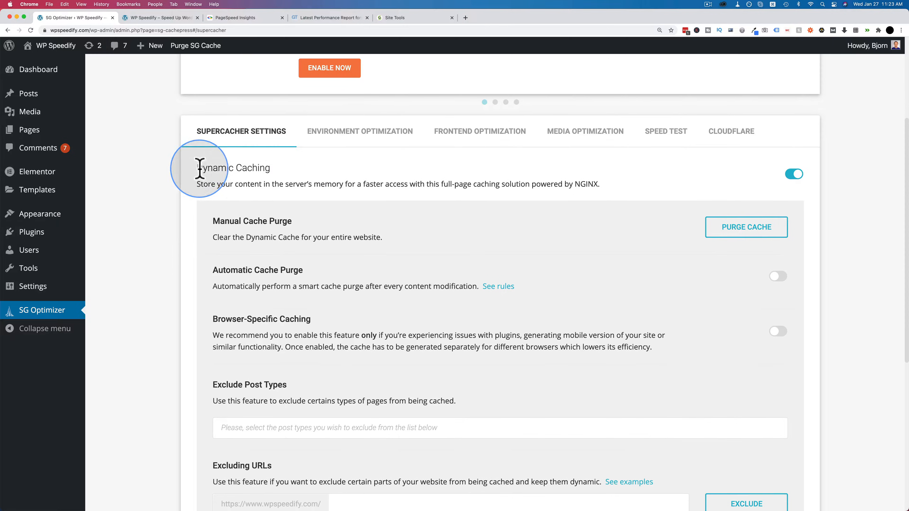
click(399, 19)
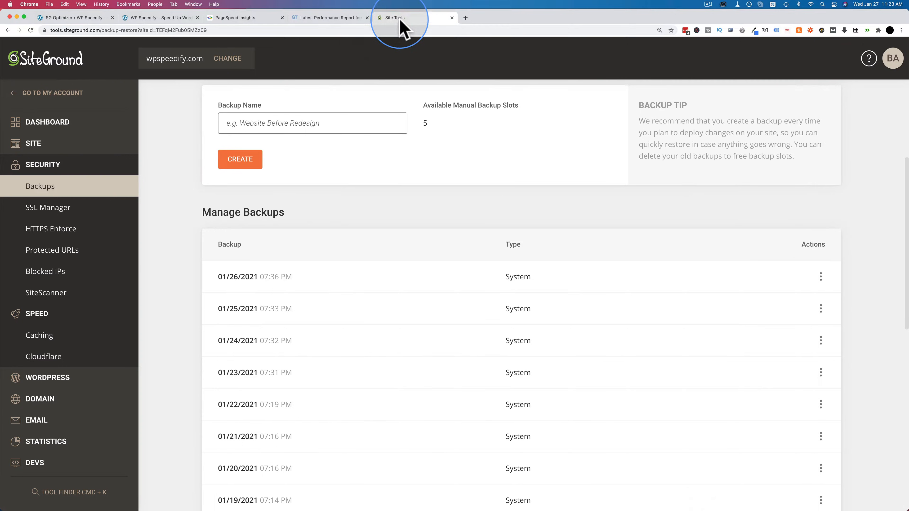
click(42, 340)
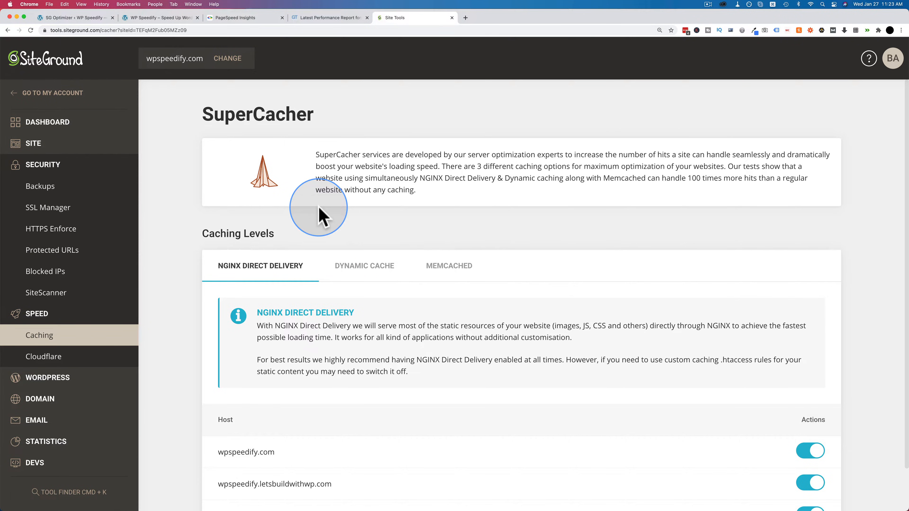
click(450, 265)
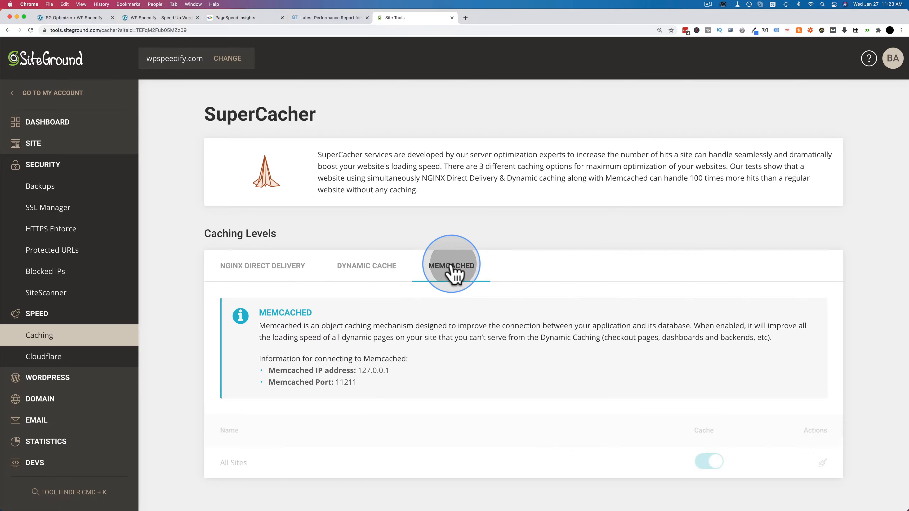
Step: Return to SG Optimizer in WordPress and enable Automatic Cache Purge and Browser-Specific Caching
click(90, 20)
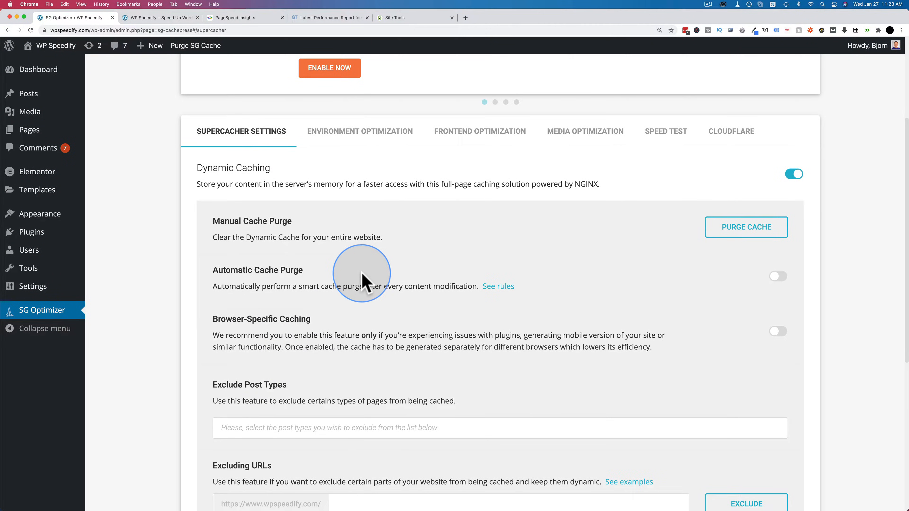
scroll(361, 281, down, 2)
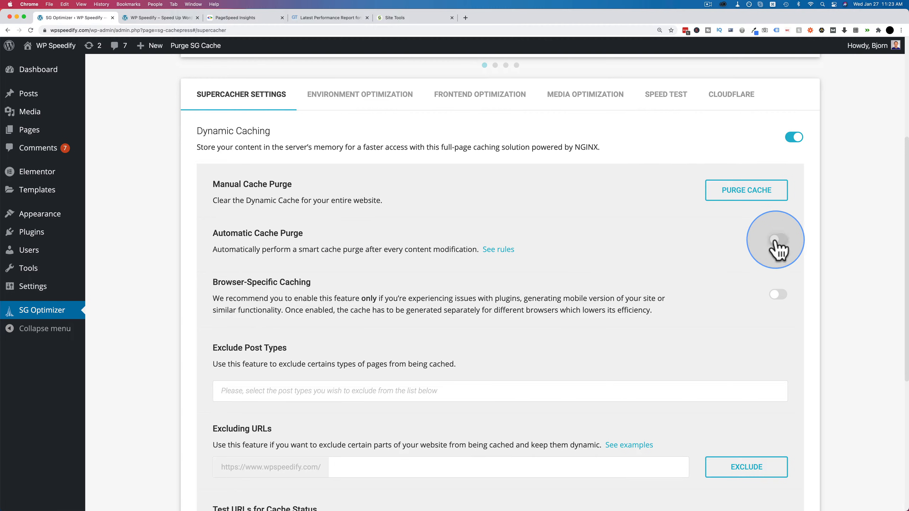
click(776, 240)
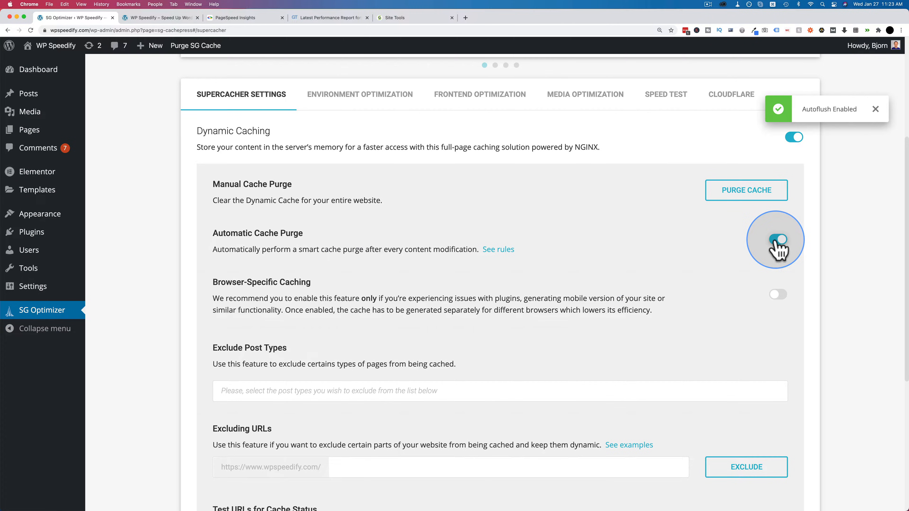
click(775, 296)
Step: Enable Memcached object caching in SG Optimizer's SuperCacher settings
scroll(614, 297, down, 5)
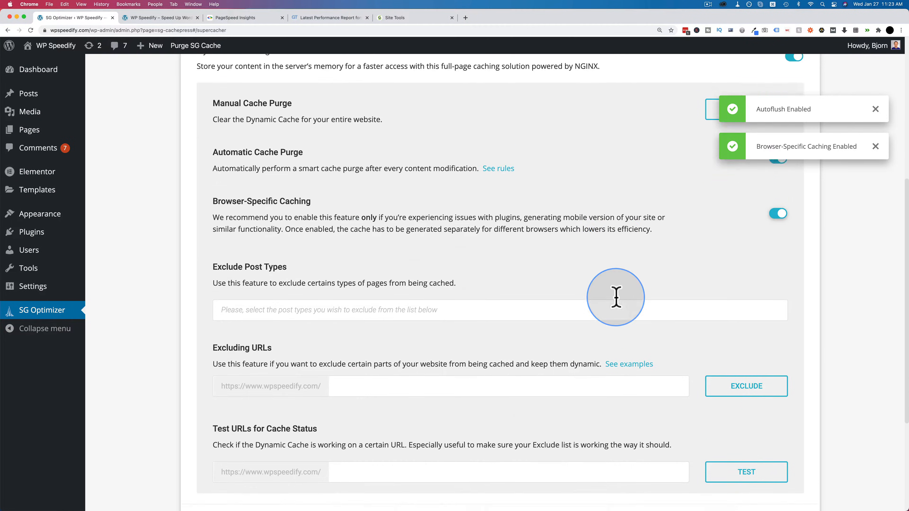
scroll(616, 305, down, 2)
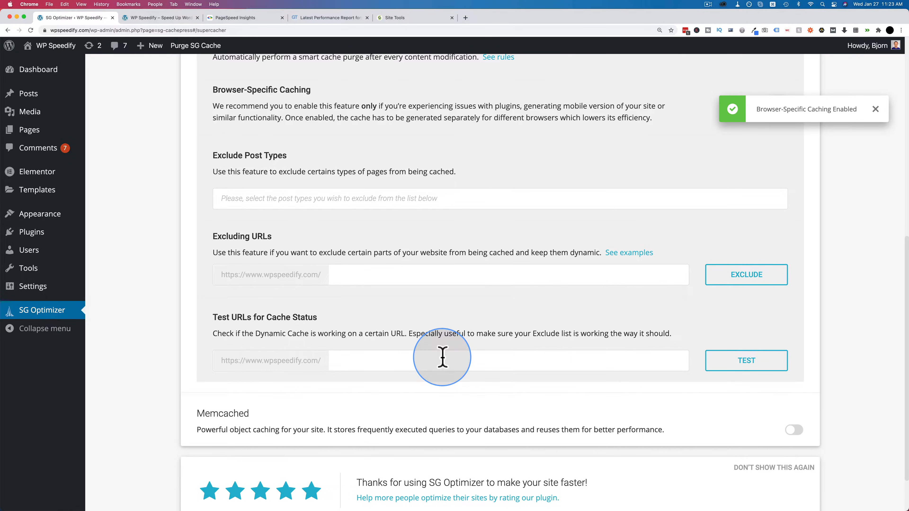
click(793, 431)
Step: In SG Optimizer's Environment Optimization settings, enable HTTPS with confirmation and turn on Fix Insecure Content
scroll(603, 375, up, 9)
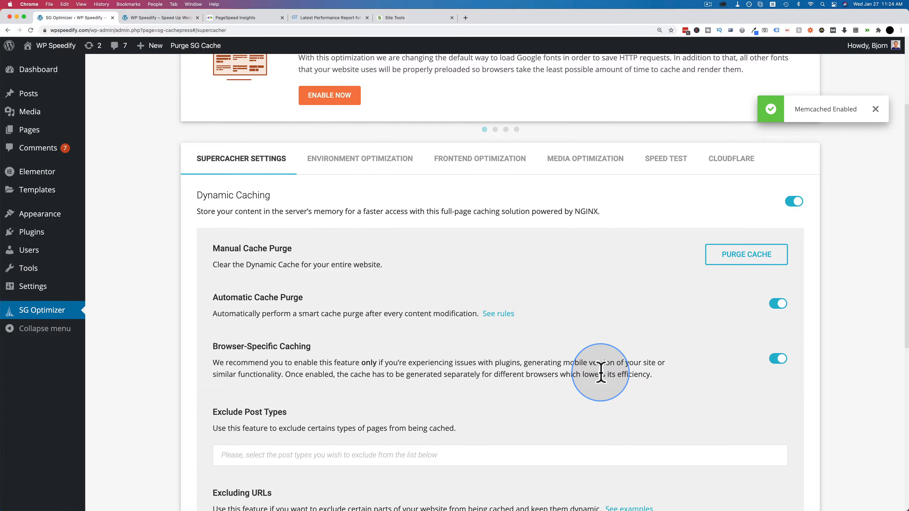
click(391, 162)
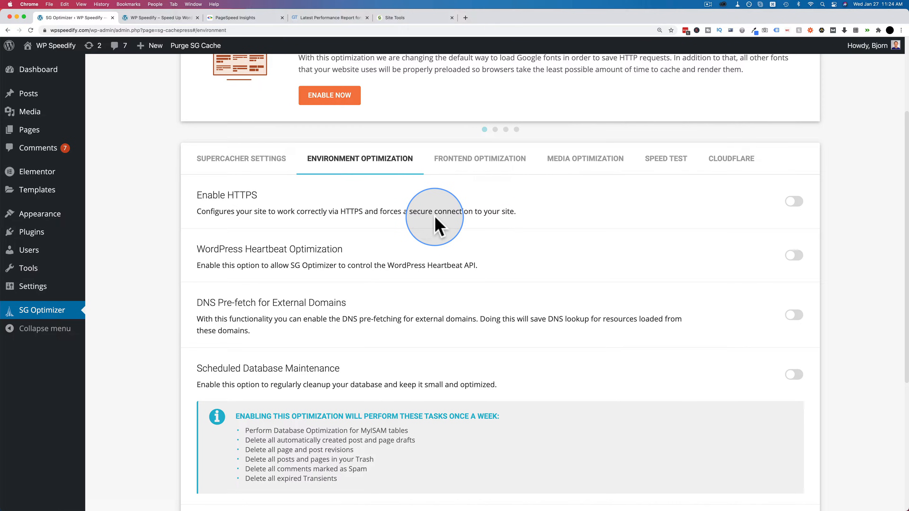
click(794, 202)
click(525, 374)
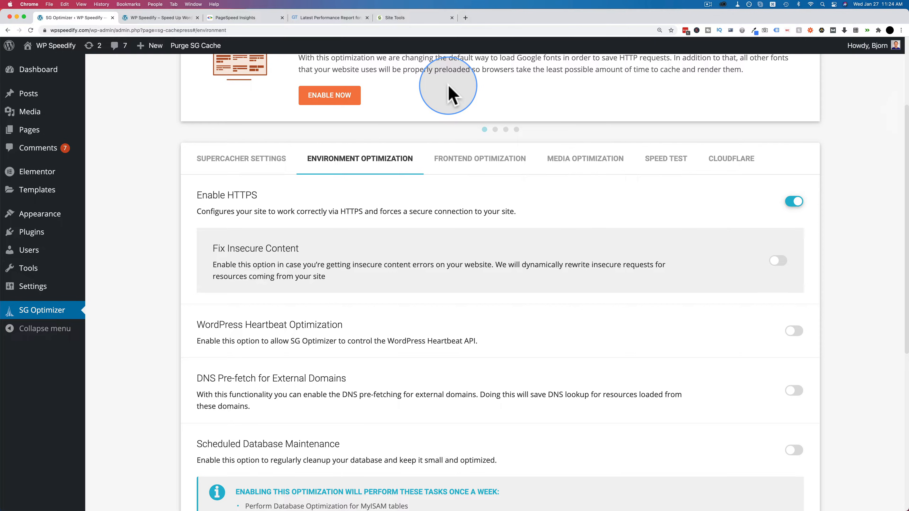
click(776, 263)
Step: Try out WordPress Heartbeat Optimization, reading the explanation of its check intervals, and switch it back off
scroll(823, 251, down, 5)
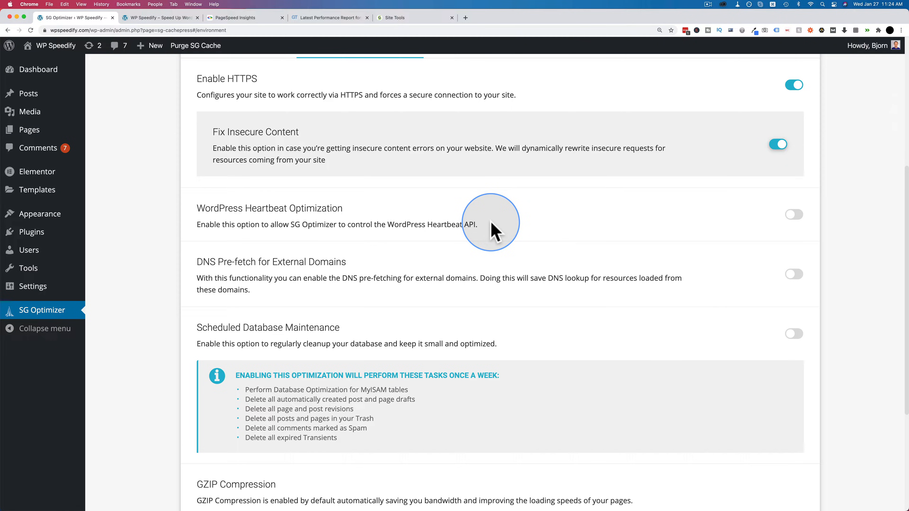
click(791, 216)
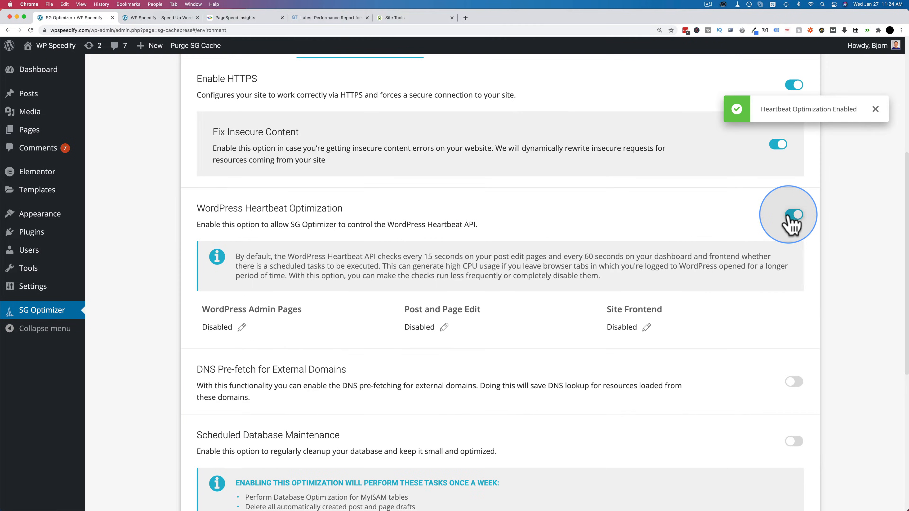
scroll(548, 220, down, 3)
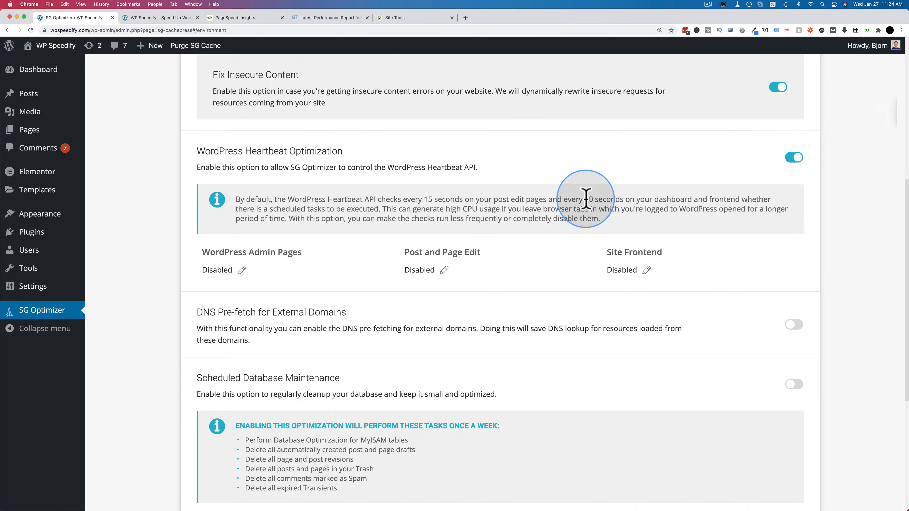
drag(586, 200, 763, 202)
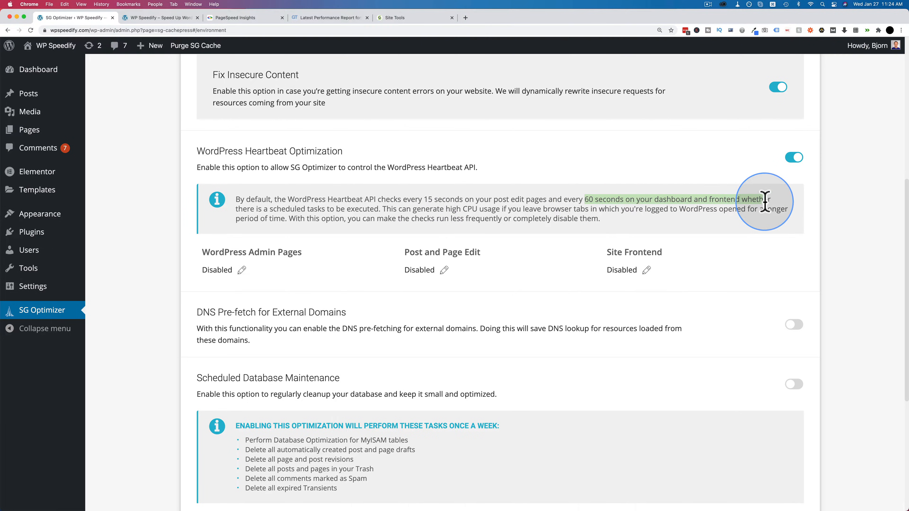
click(745, 214)
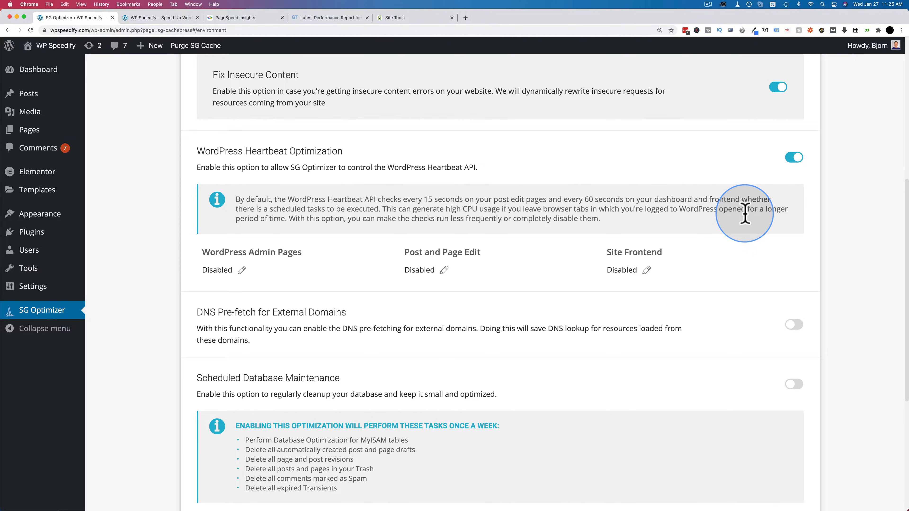
click(794, 157)
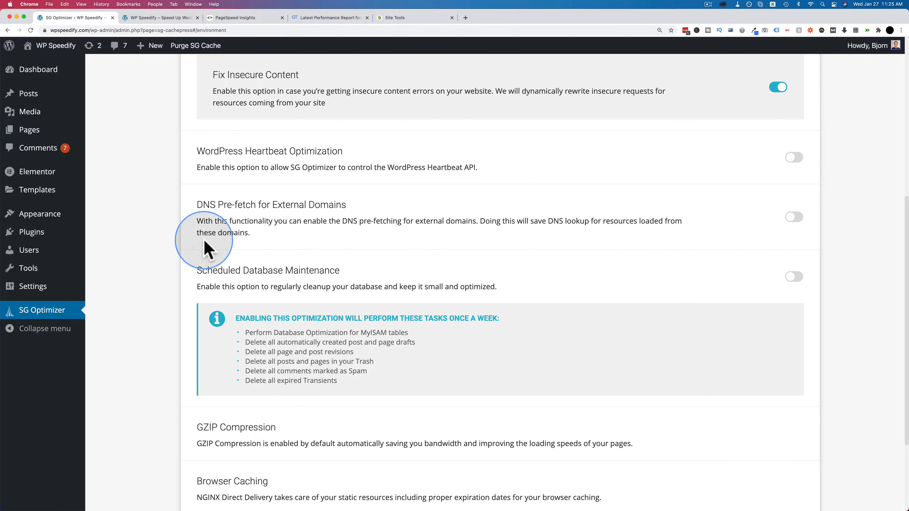
Step: Enable Scheduled Database Maintenance in the Environment Optimization settings, and look over the GZIP Compression and Browser Caching entries
scroll(665, 212, down, 1)
scroll(665, 212, down, 3)
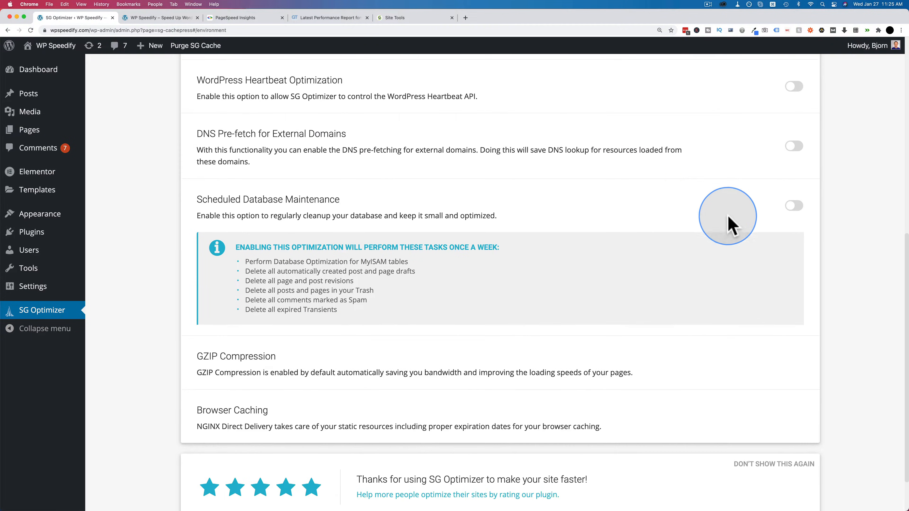
click(794, 206)
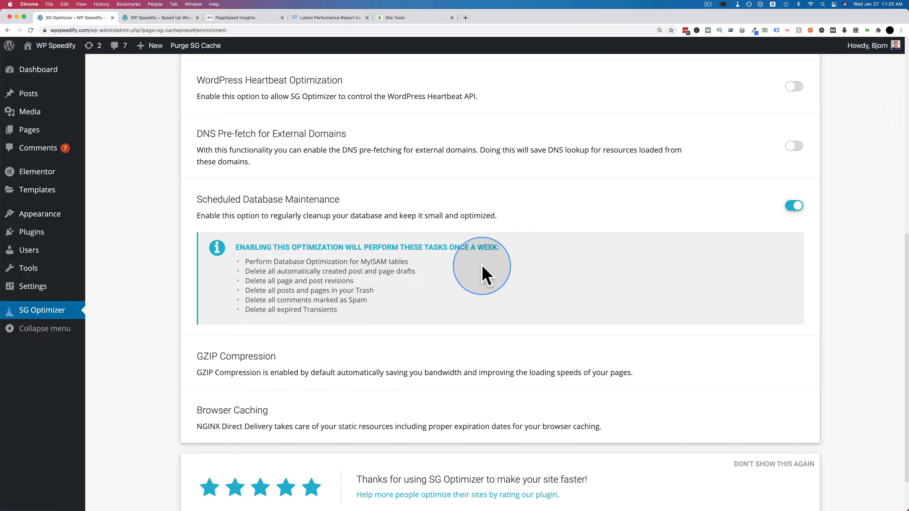
scroll(533, 304, down, 3)
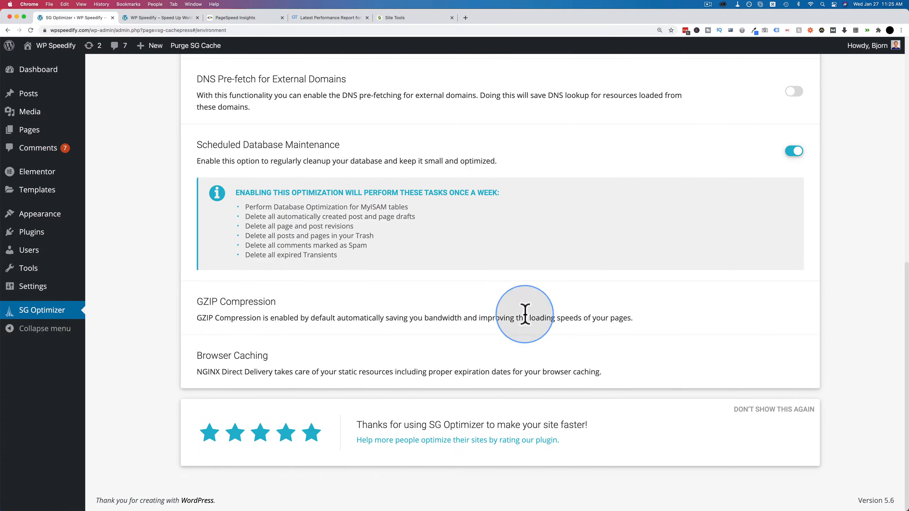
Step: In SG Optimizer's Frontend Optimization settings, enable Minify the HTML Output
scroll(647, 337, up, 10)
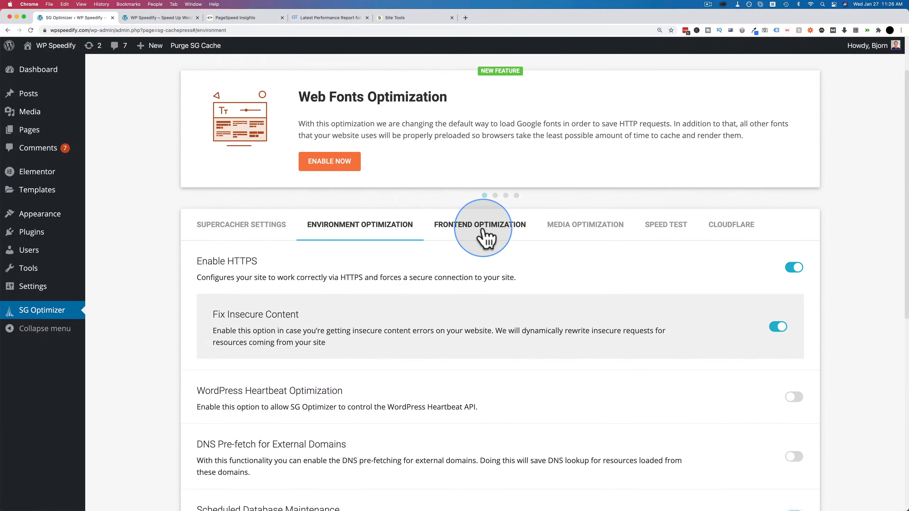
click(484, 232)
scroll(642, 276, down, 6)
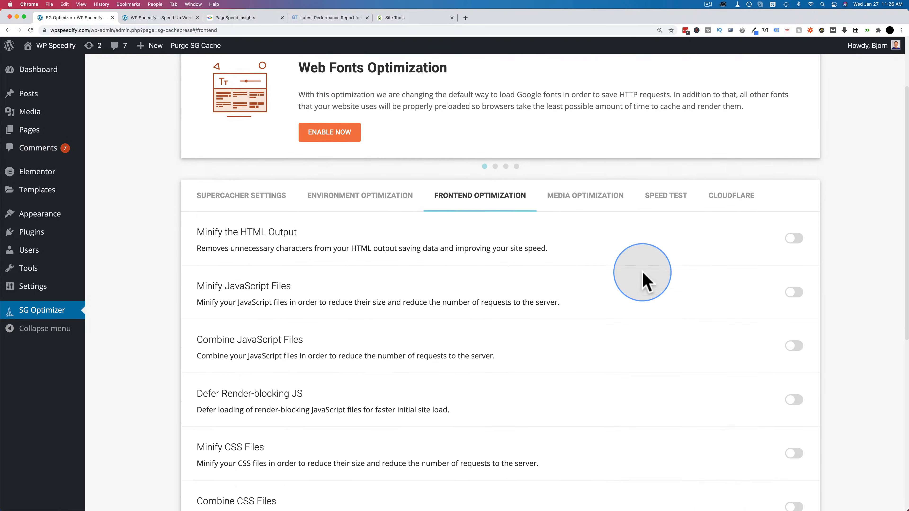
scroll(642, 278, down, 3)
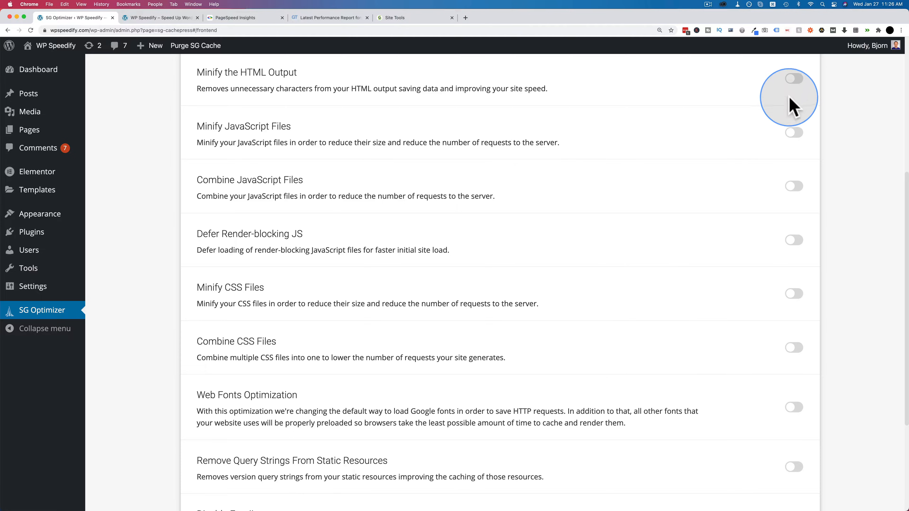
click(792, 81)
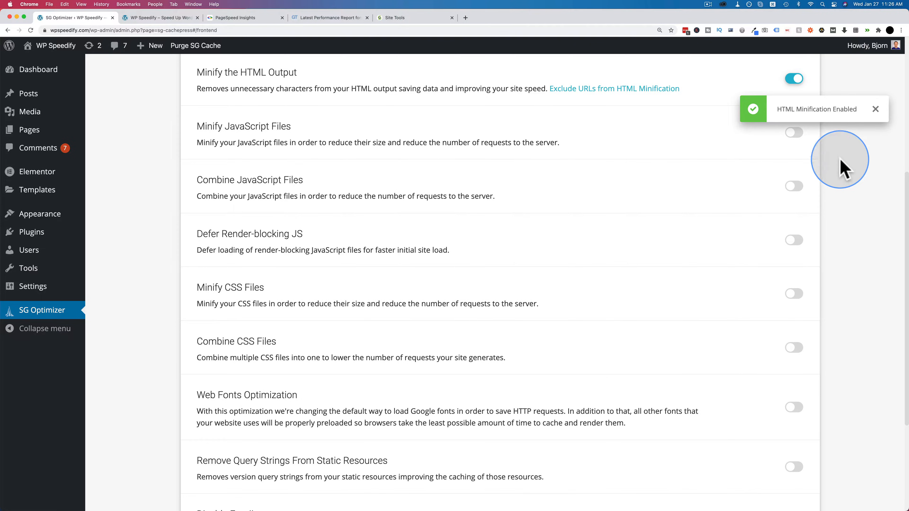
Step: Enable Minify JavaScript Files, Combine JavaScript Files and Defer Render-blocking JS, confirming the website-check notices
click(792, 134)
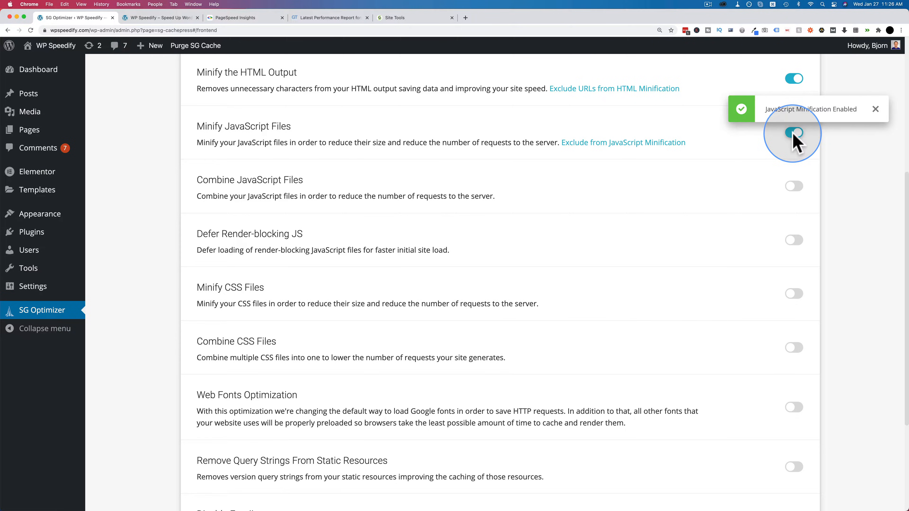
click(793, 188)
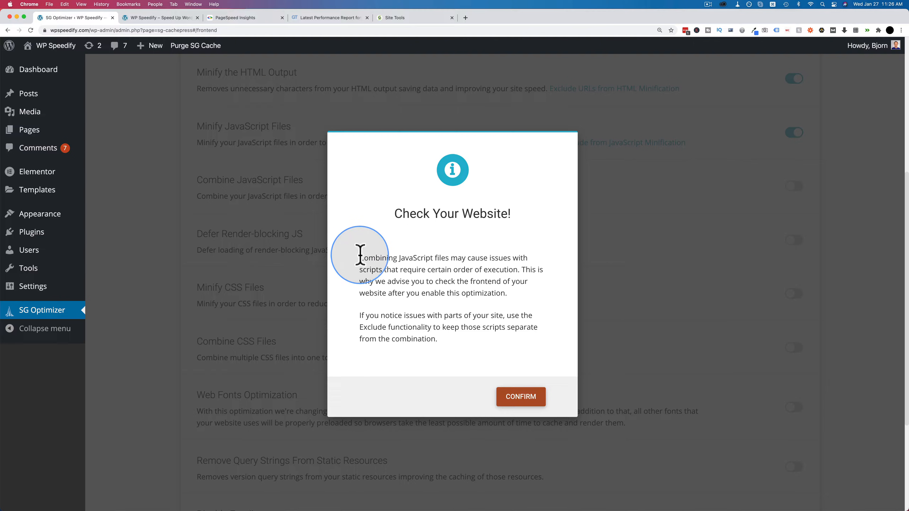
drag(359, 256, 458, 301)
click(517, 399)
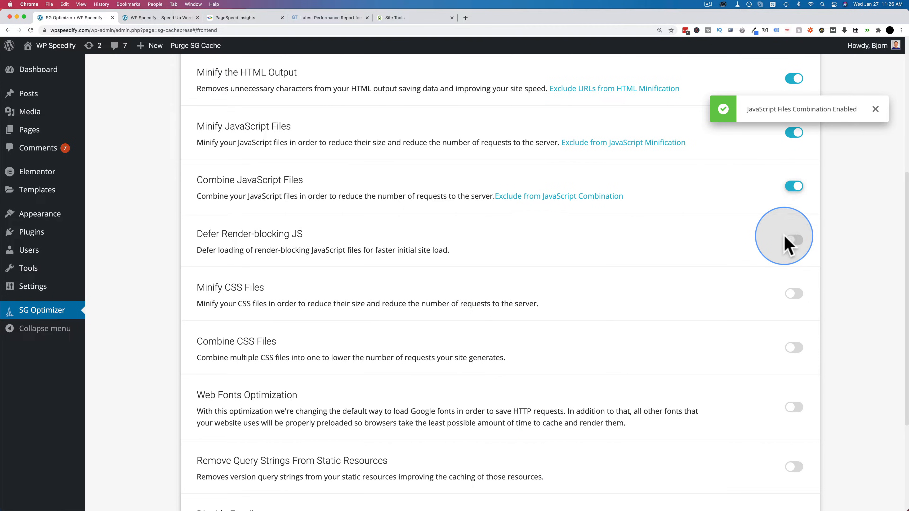
click(794, 241)
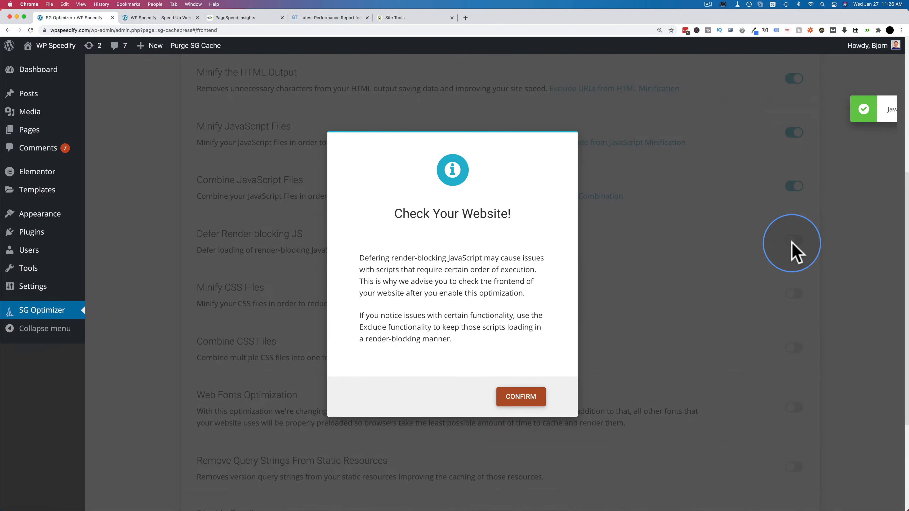
click(517, 397)
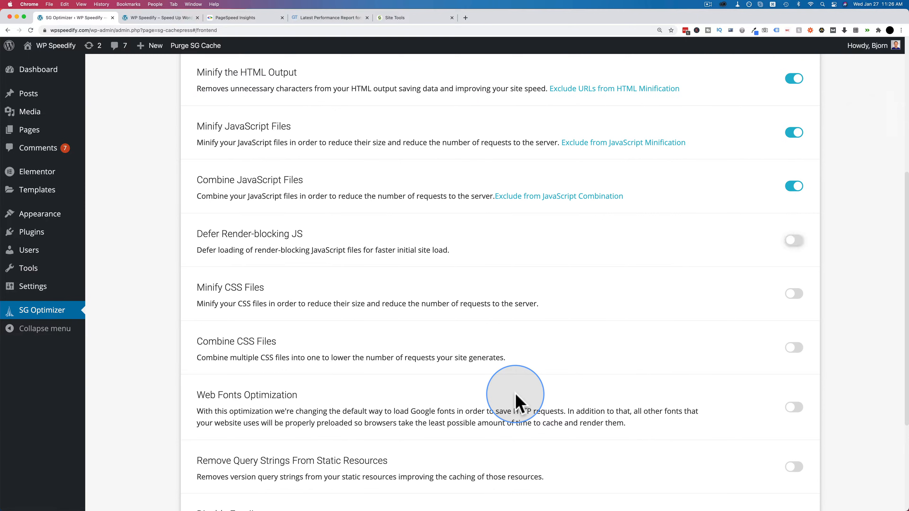
Step: Enable Minify CSS Files and Combine CSS Files in the Frontend Optimization settings
click(793, 295)
scroll(763, 300, down, 2)
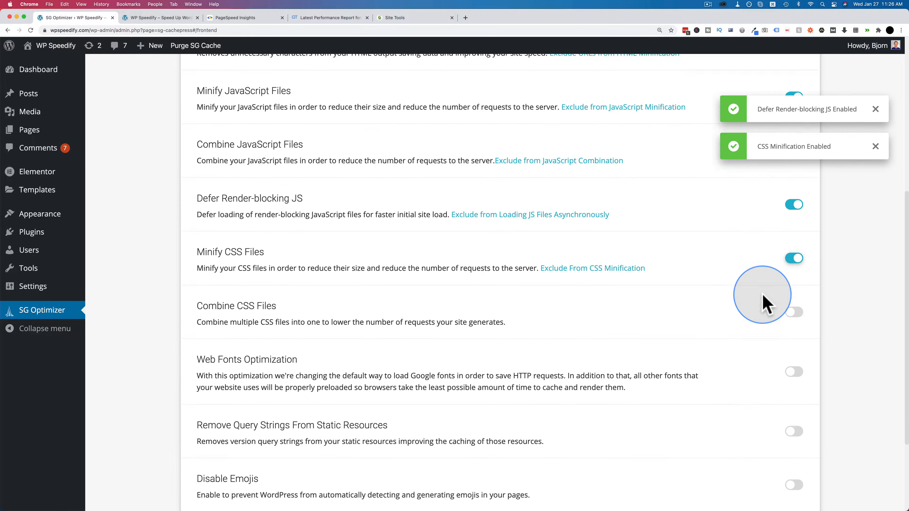
click(793, 294)
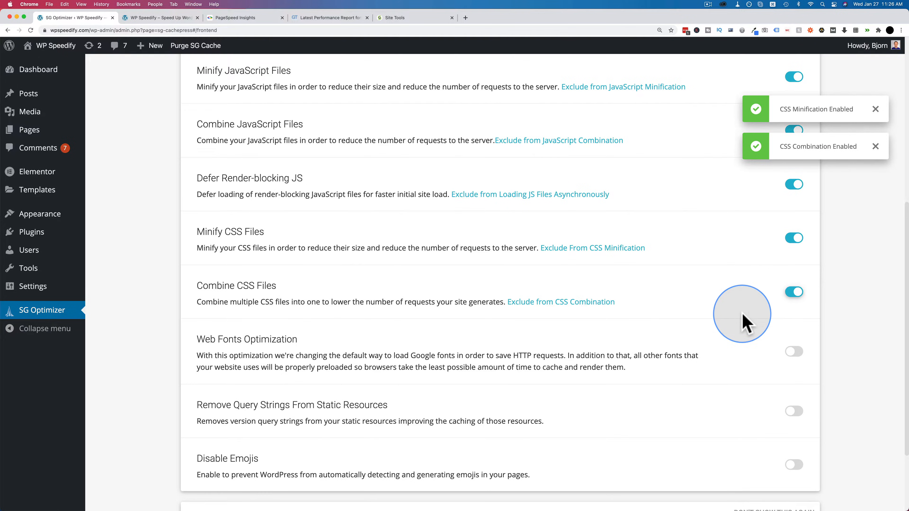
Step: Enable Web Fonts Optimization, Remove Query Strings From Static Resources and Disable Emojis in the Frontend Optimization settings
scroll(747, 319, down, 2)
click(794, 297)
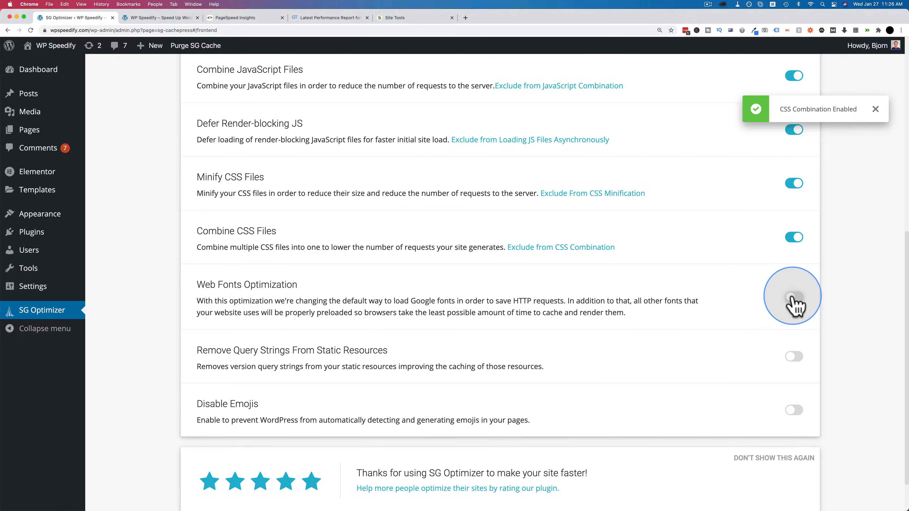
scroll(726, 302, down, 4)
scroll(716, 307, down, 2)
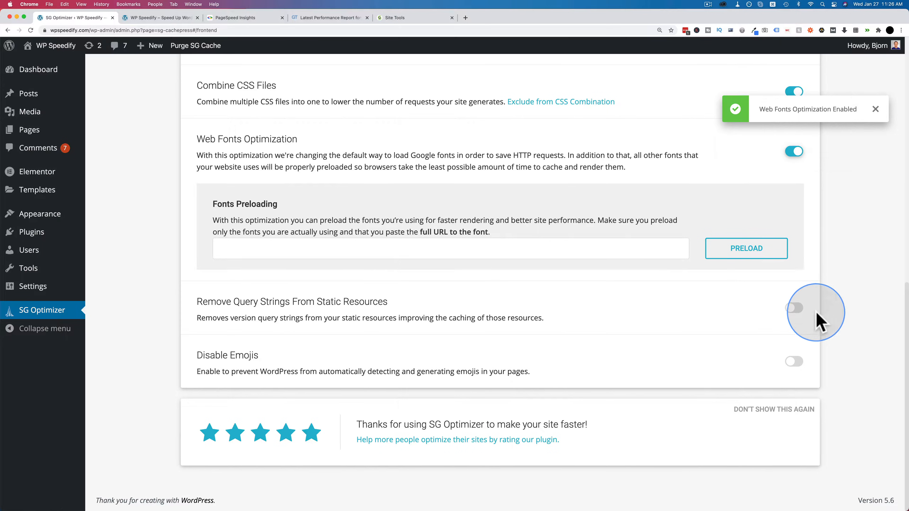
click(793, 308)
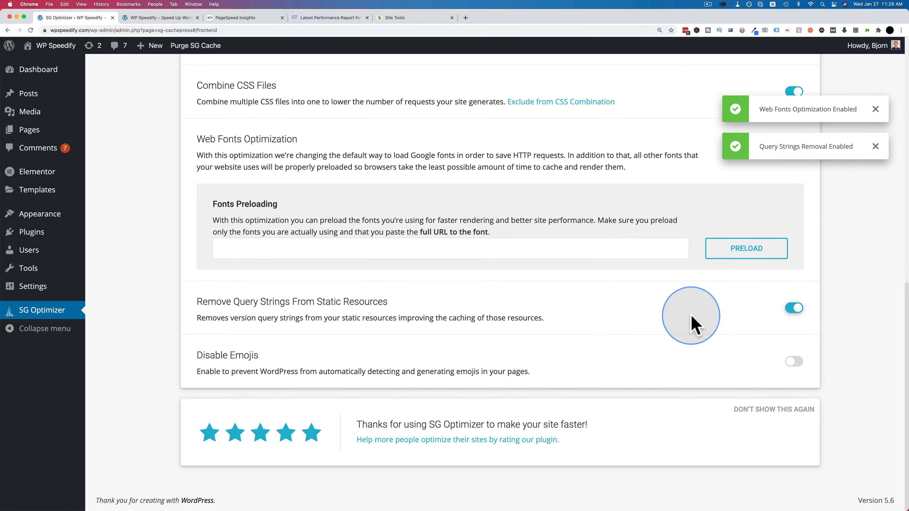
click(792, 362)
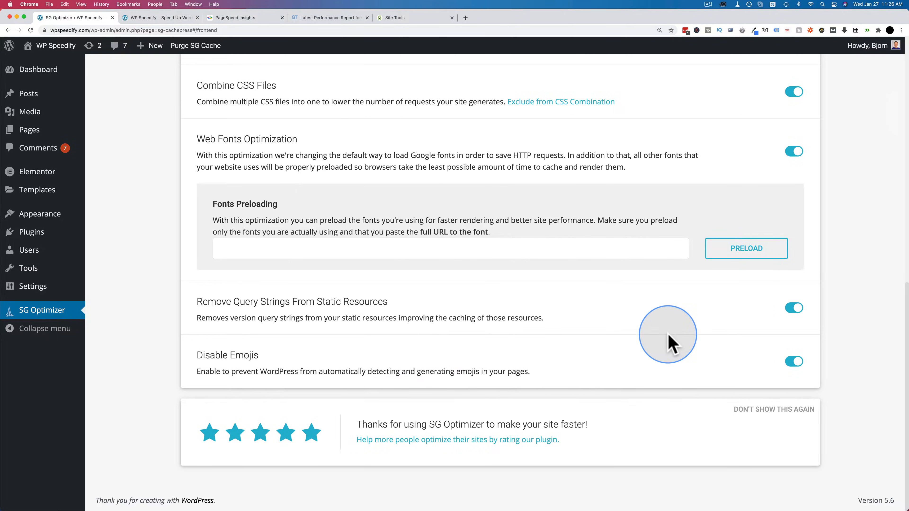
Step: Look through SG Optimizer's Media Optimization, Speed Test and Cloudflare settings without changing them
scroll(668, 334, up, 10)
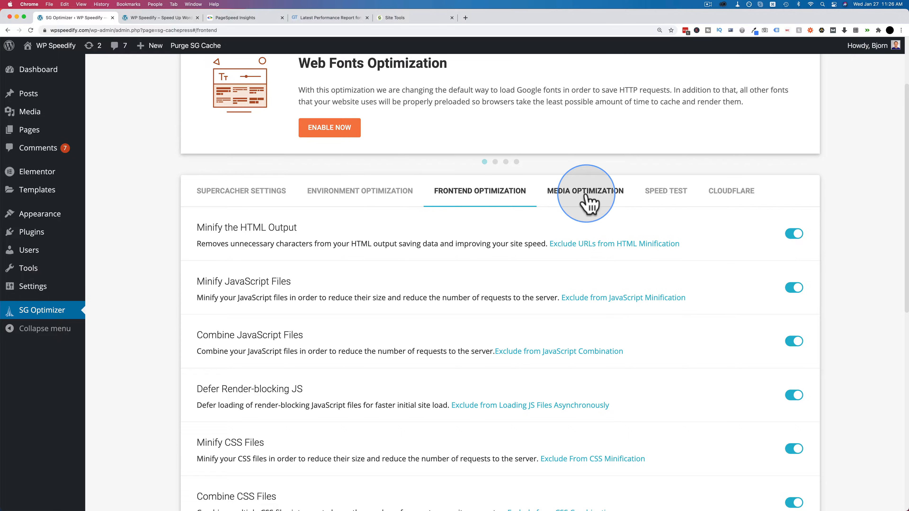
click(588, 203)
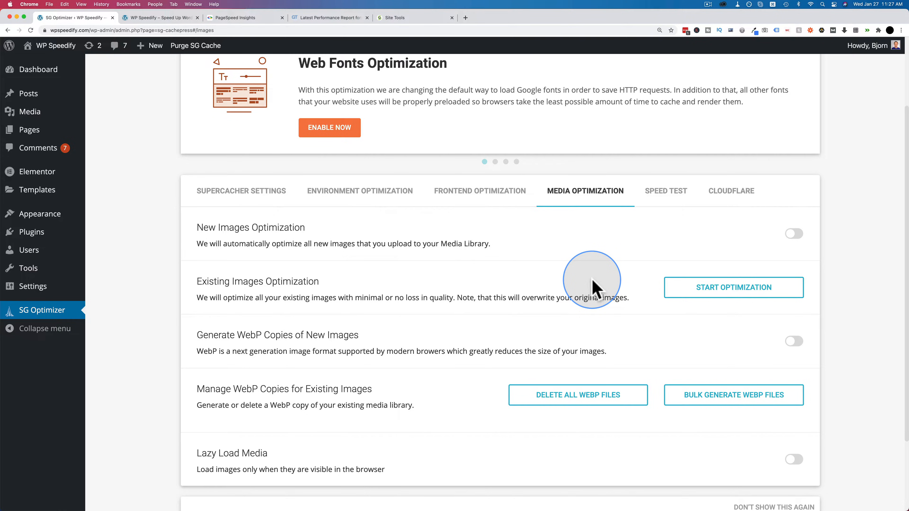
scroll(513, 282, down, 2)
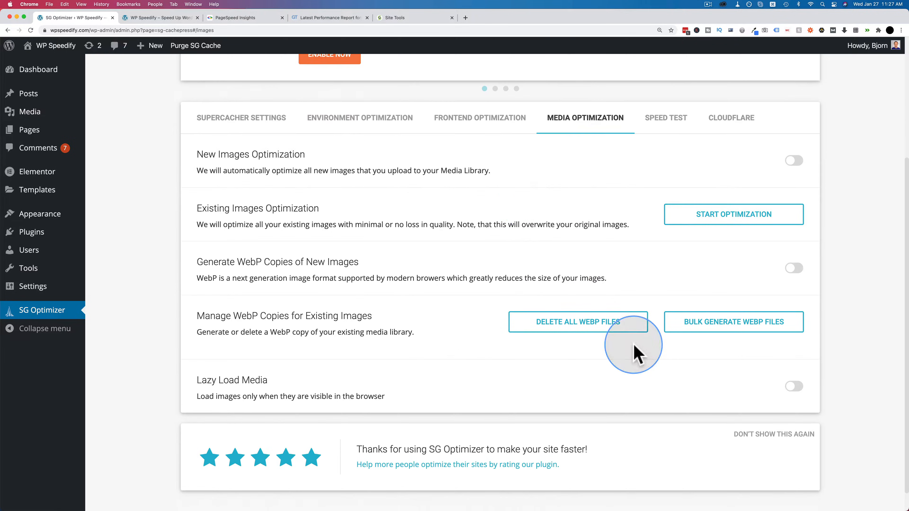
click(665, 123)
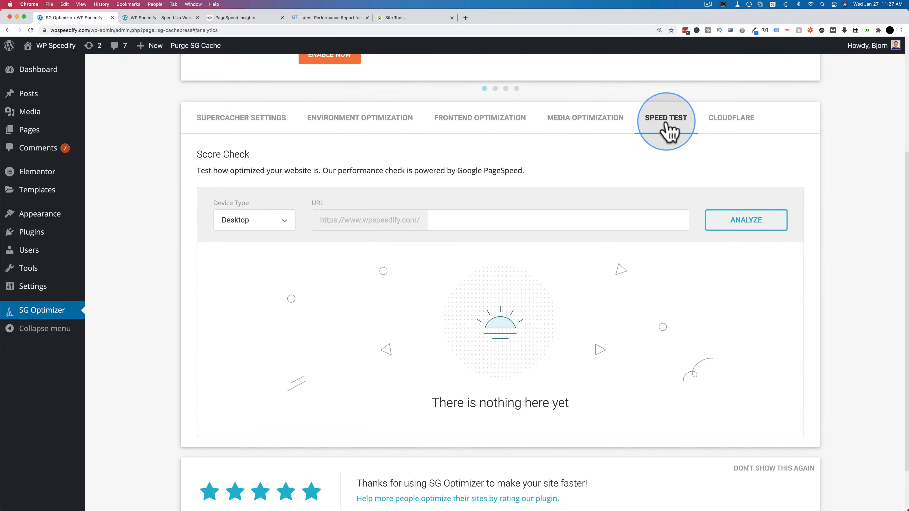
click(726, 122)
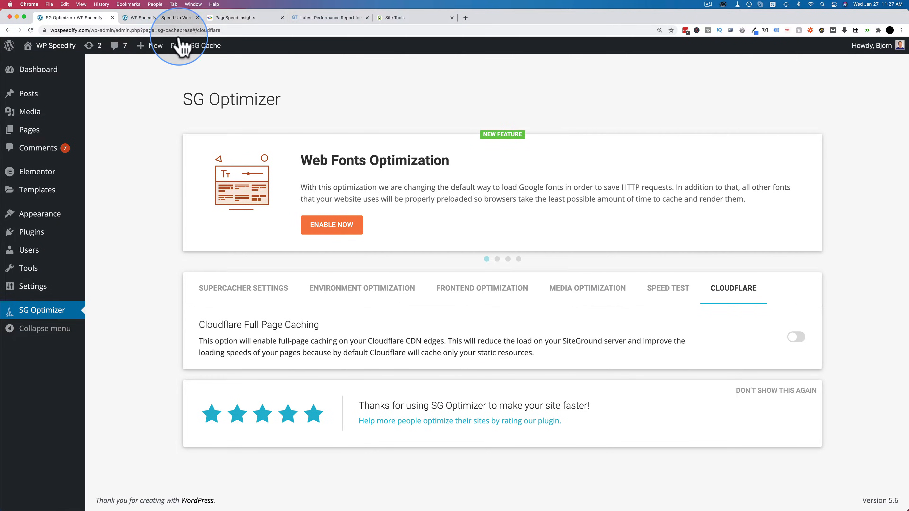
Step: Check the live homepage and review the baseline PageSpeed Insights mobile and desktop scores and lab data
click(161, 18)
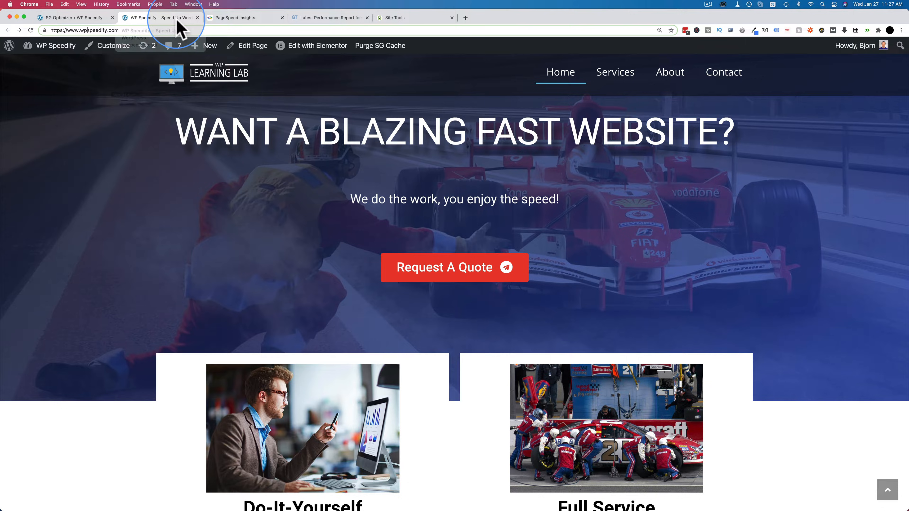
click(242, 18)
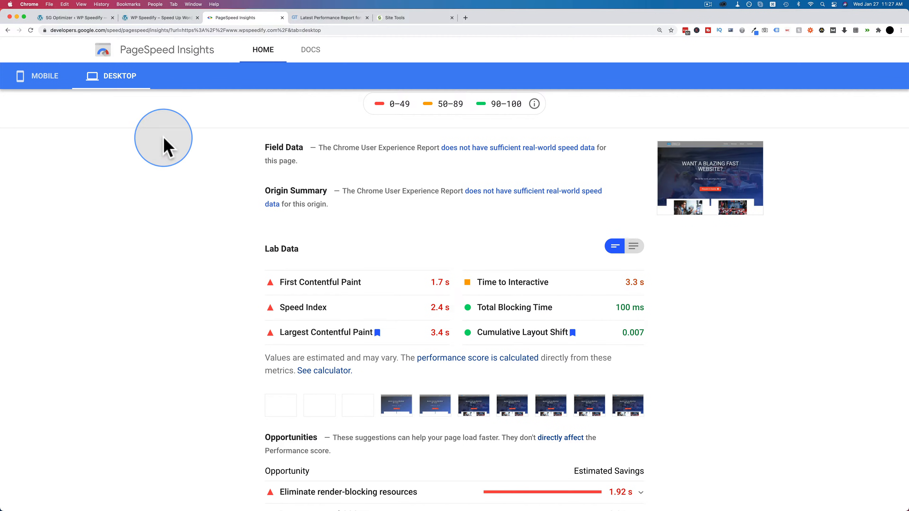
scroll(172, 233, down, 1)
scroll(404, 255, up, 1)
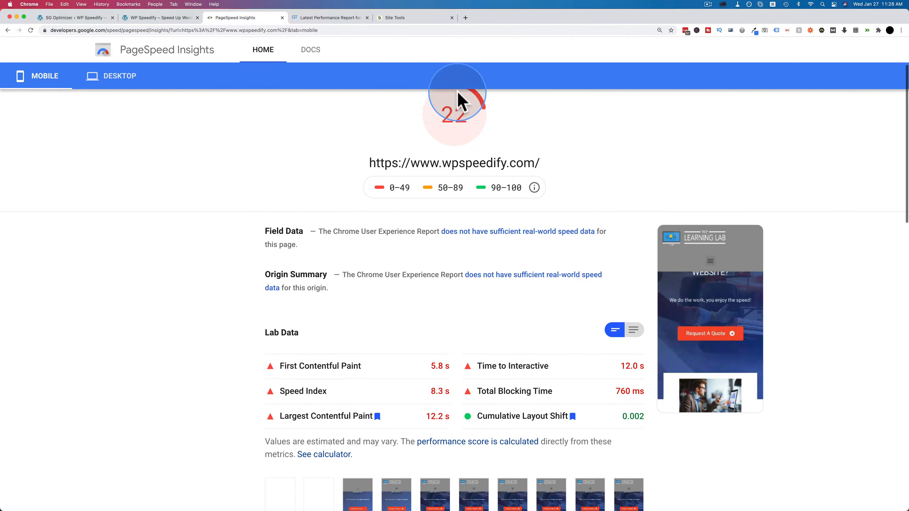
click(114, 75)
scroll(355, 258, down, 1)
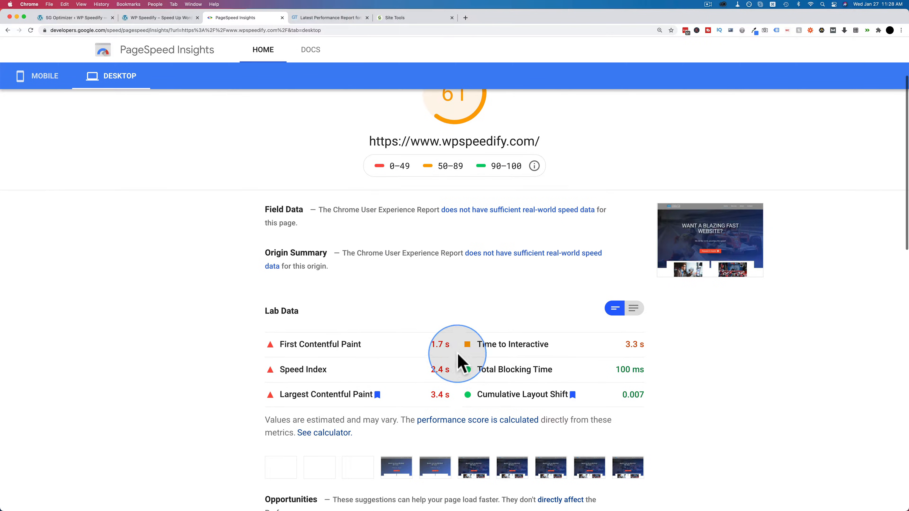
scroll(448, 215, up, 1)
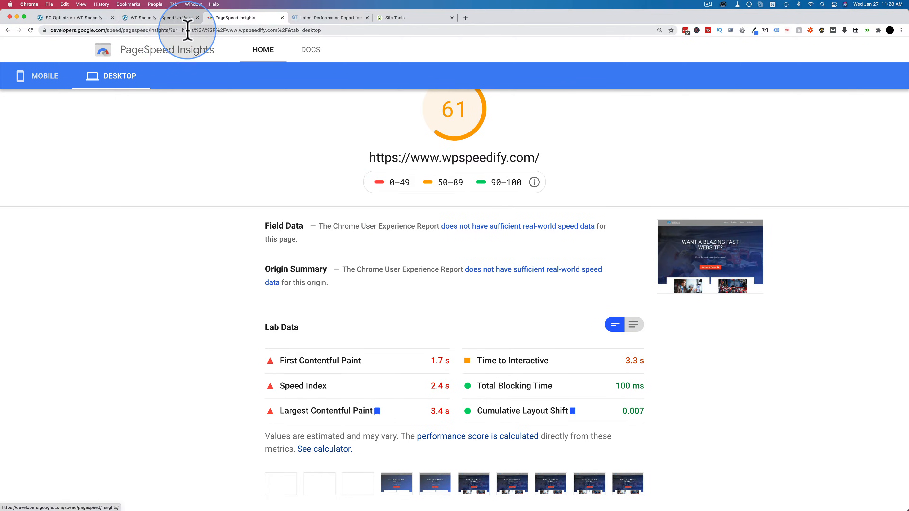
Step: Open a fresh PageSpeed Insights start page in a new tab using the base address of the existing report
drag(171, 30, 38, 30)
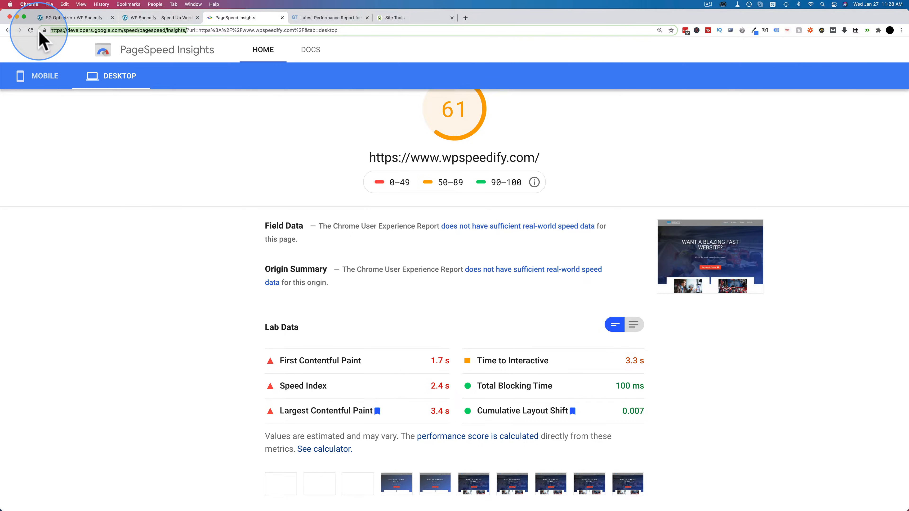
key(super+c)
key(super+t)
key(super+v)
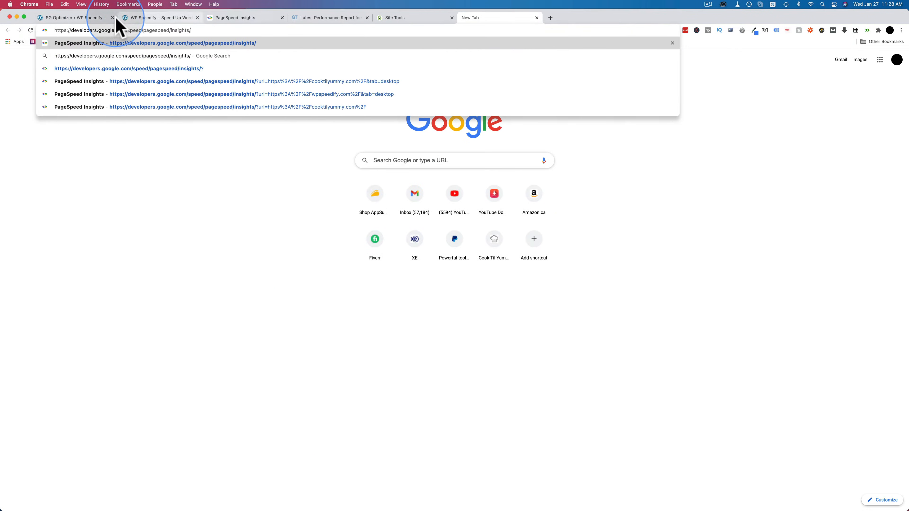
key(Return)
click(89, 18)
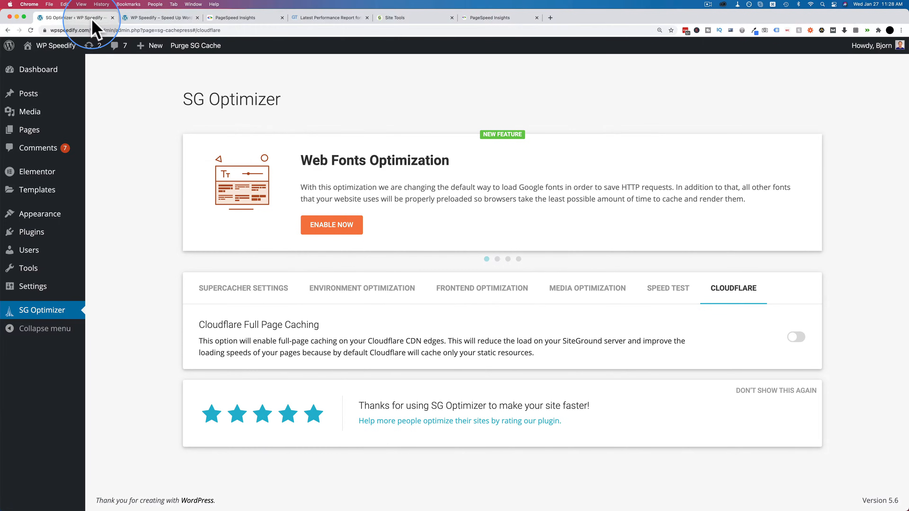
click(147, 18)
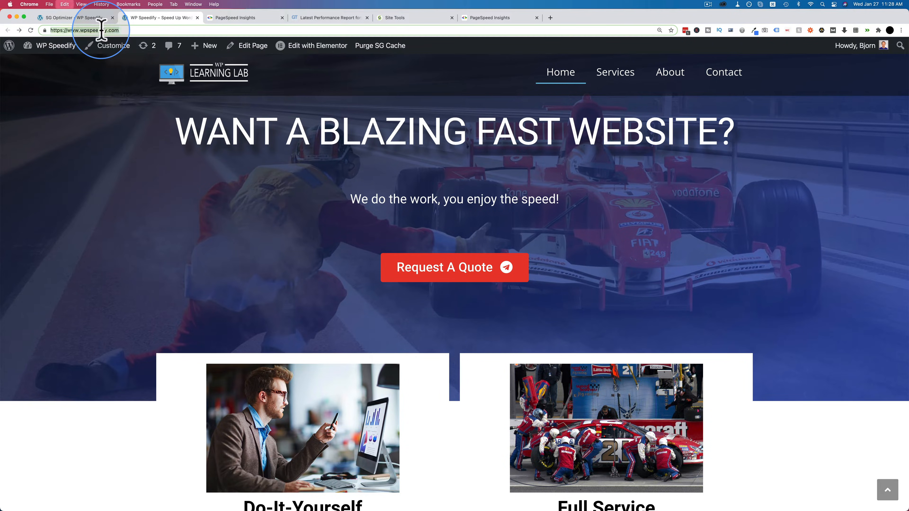
click(496, 18)
click(415, 145)
key(super+v)
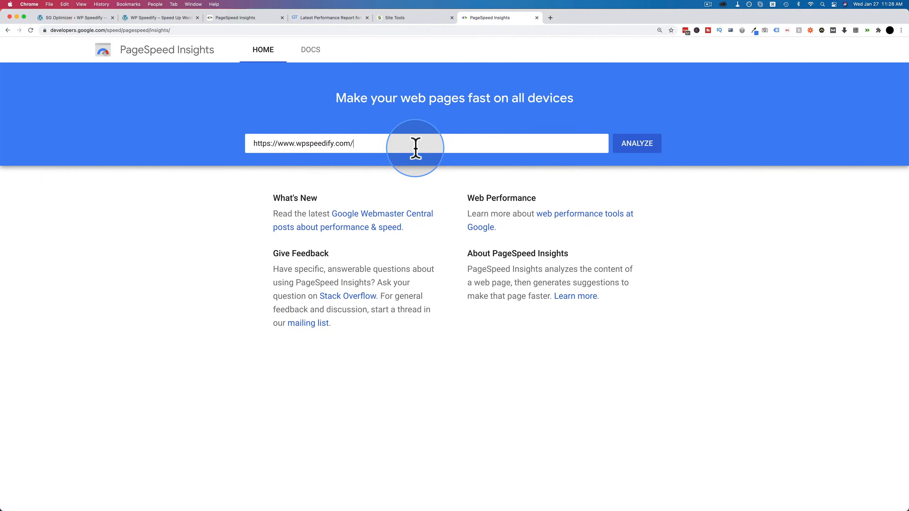
key(Return)
key(super+t)
text(gtmetrix.com/analyze.html)
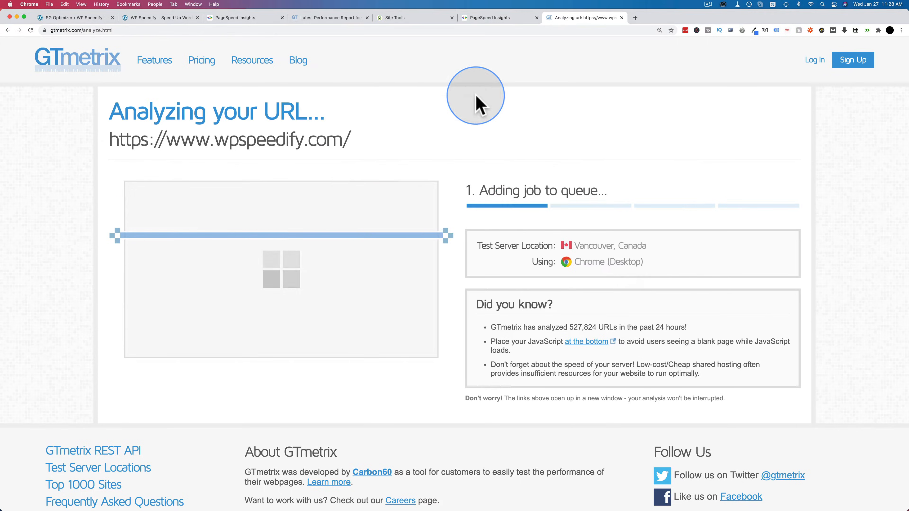
Step: Compare the new PageSpeed Insights mobile score and lab data with the baseline mobile report
click(487, 22)
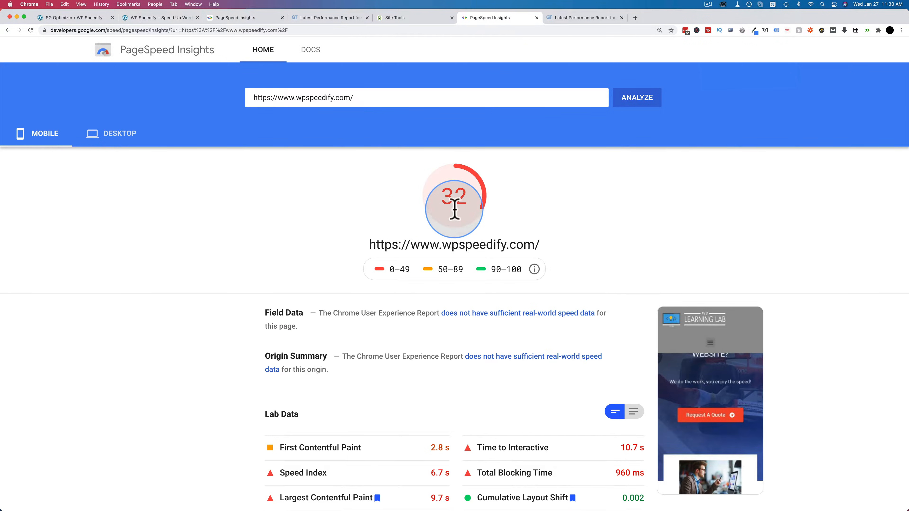
scroll(264, 255, down, 3)
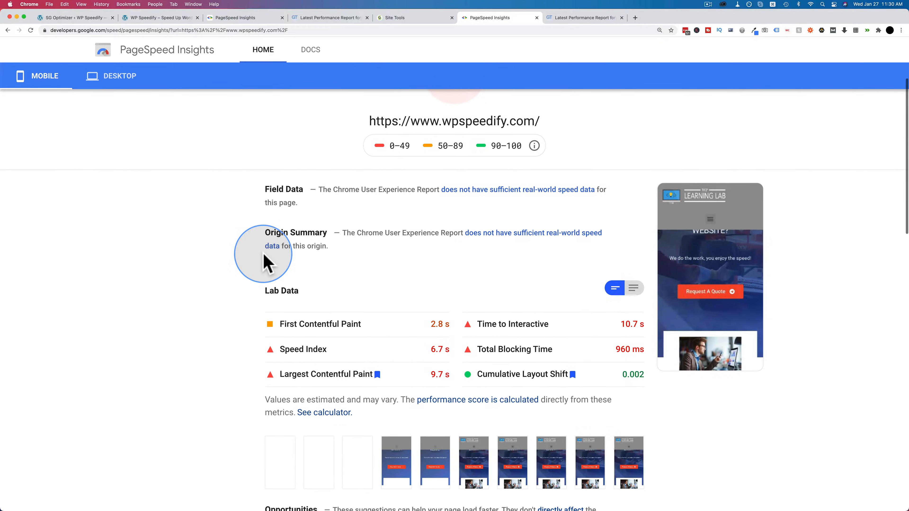
scroll(264, 253, down, 1)
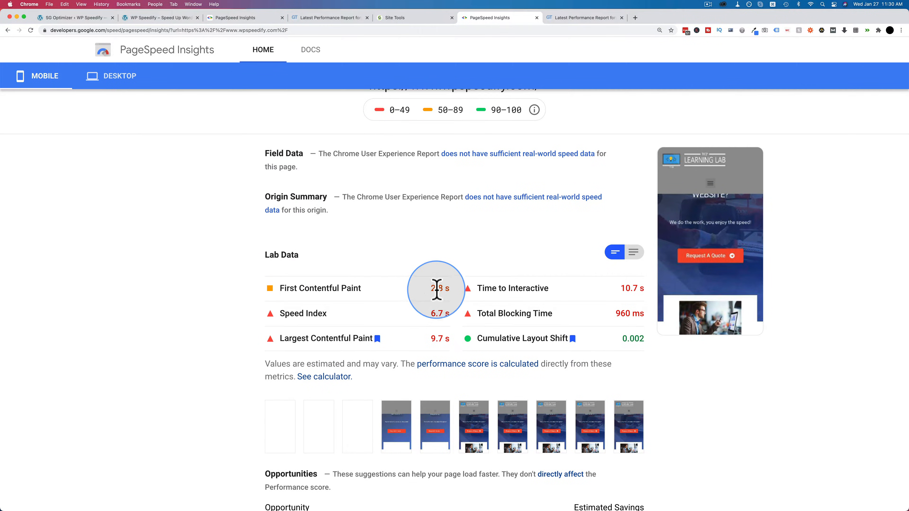
click(236, 19)
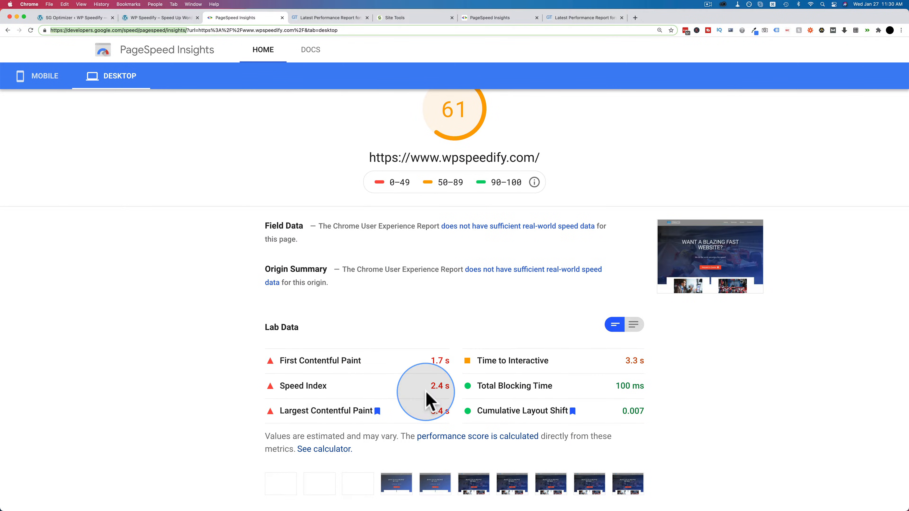
click(45, 80)
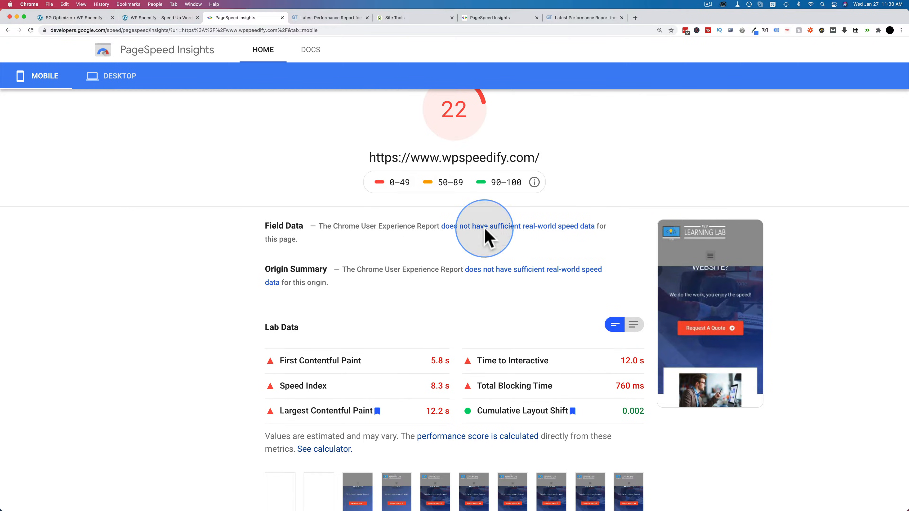
click(474, 20)
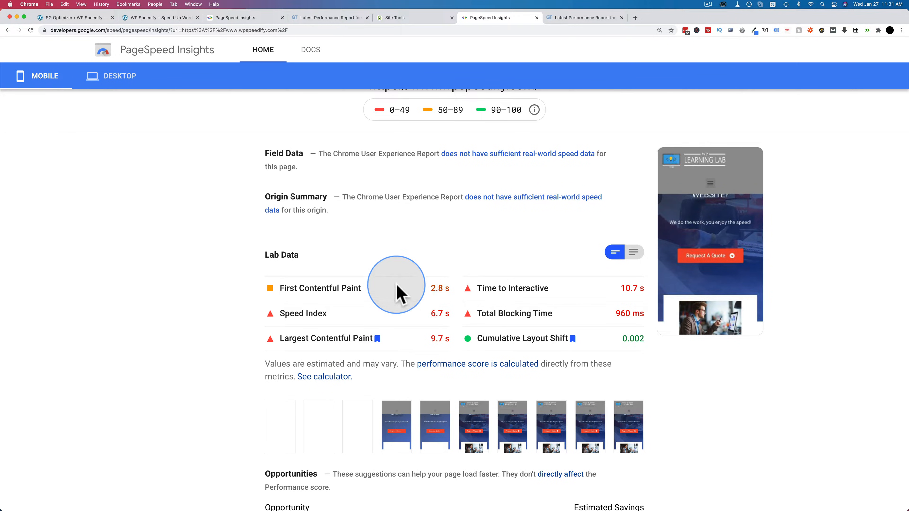
Step: Compare the new PageSpeed Insights desktop score and lab data with the baseline desktop report
click(115, 81)
scroll(318, 217, up, 3)
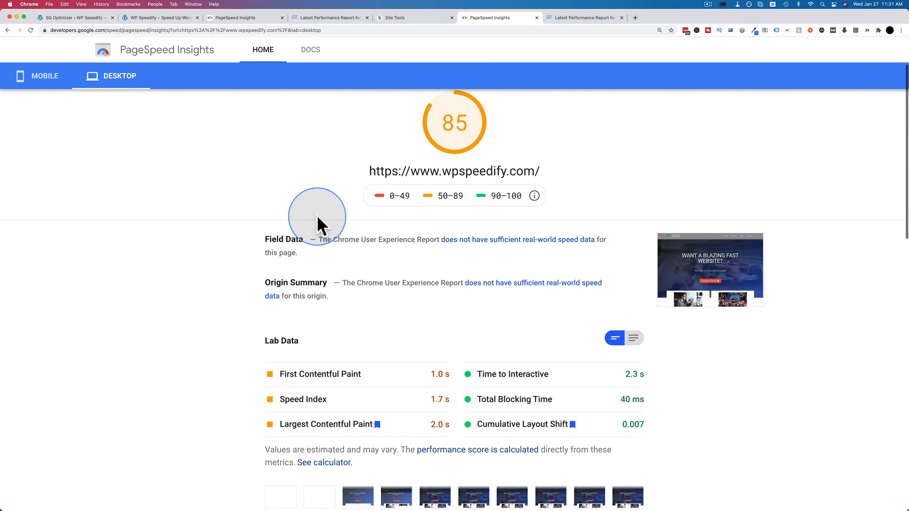
scroll(441, 286, down, 2)
click(256, 21)
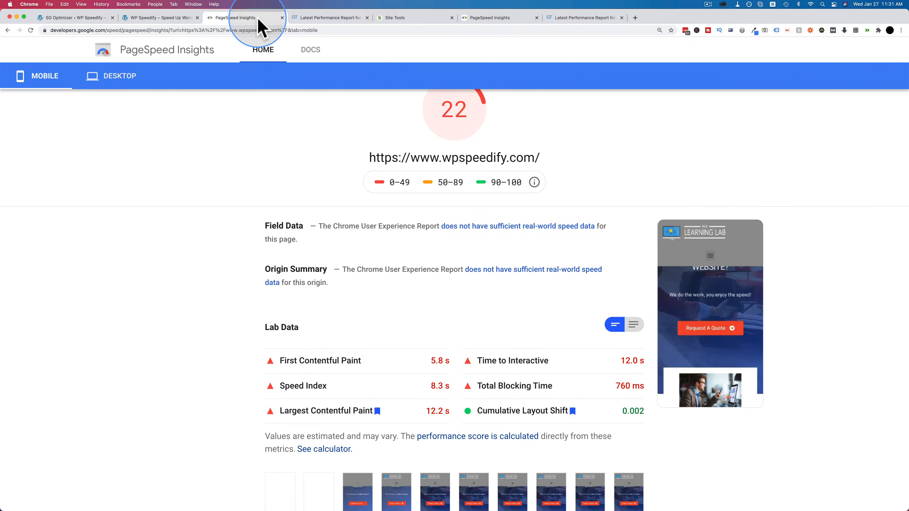
click(112, 81)
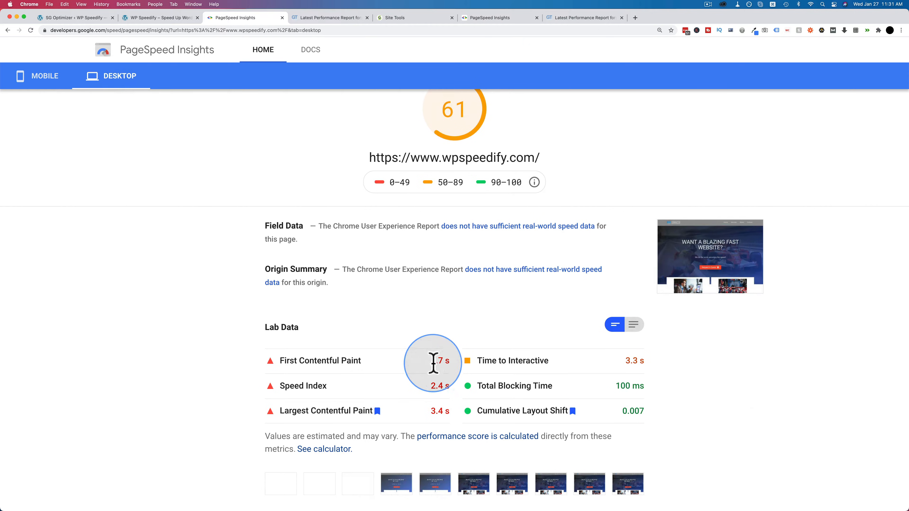
click(487, 18)
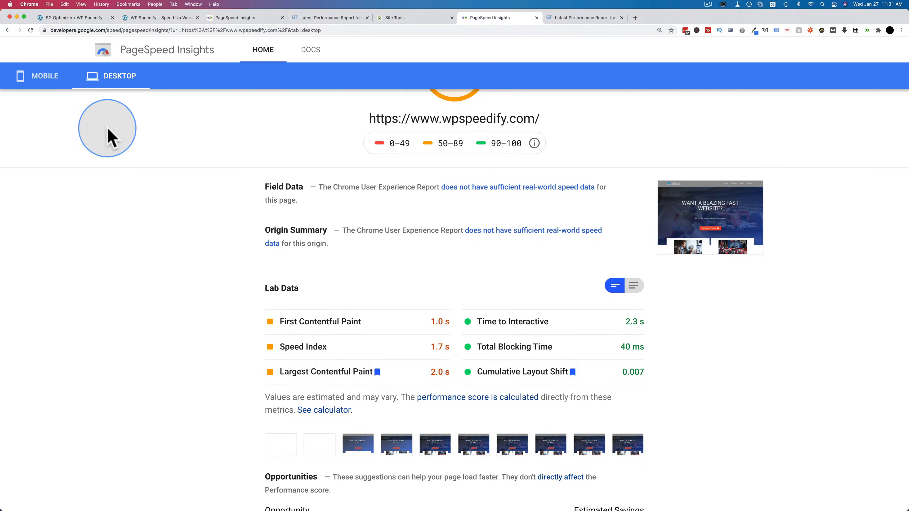
Step: Review the opportunities in the new mobile report and expand Preload key requests to examine its listed font files
click(42, 80)
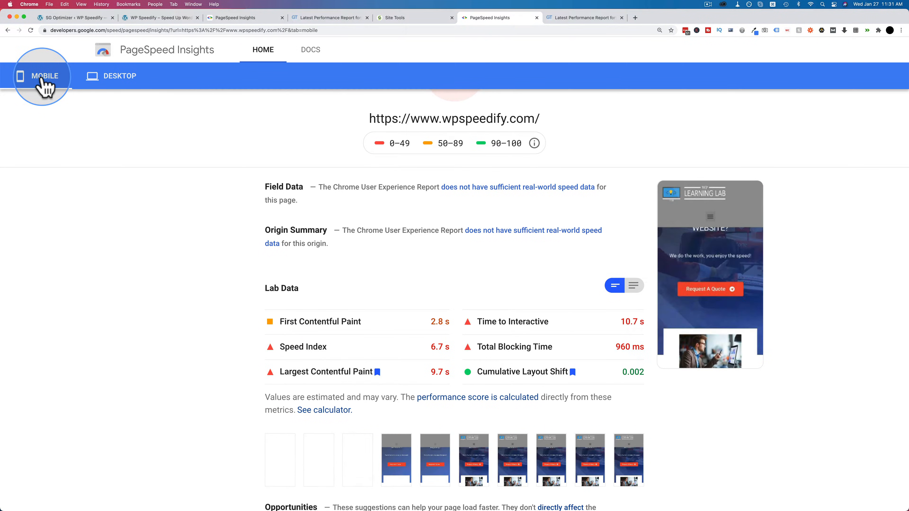
scroll(392, 274, down, 2)
scroll(391, 275, down, 5)
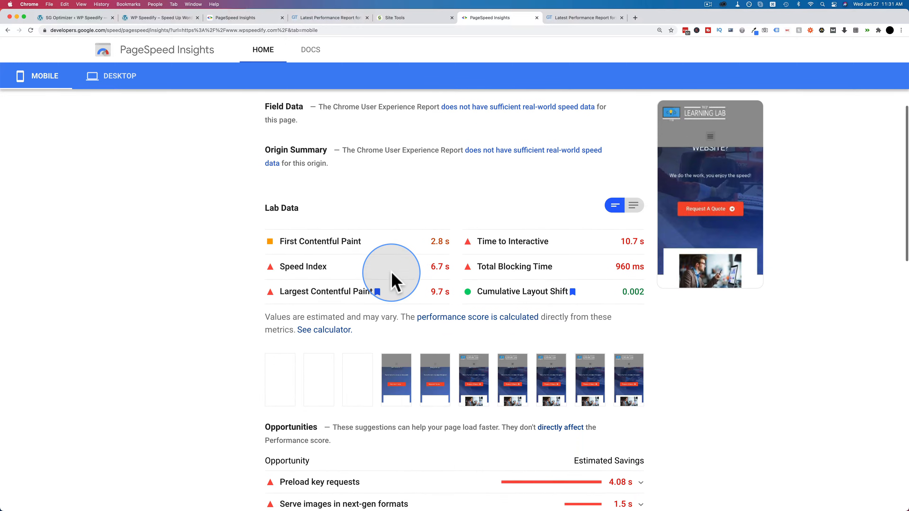
scroll(392, 275, down, 3)
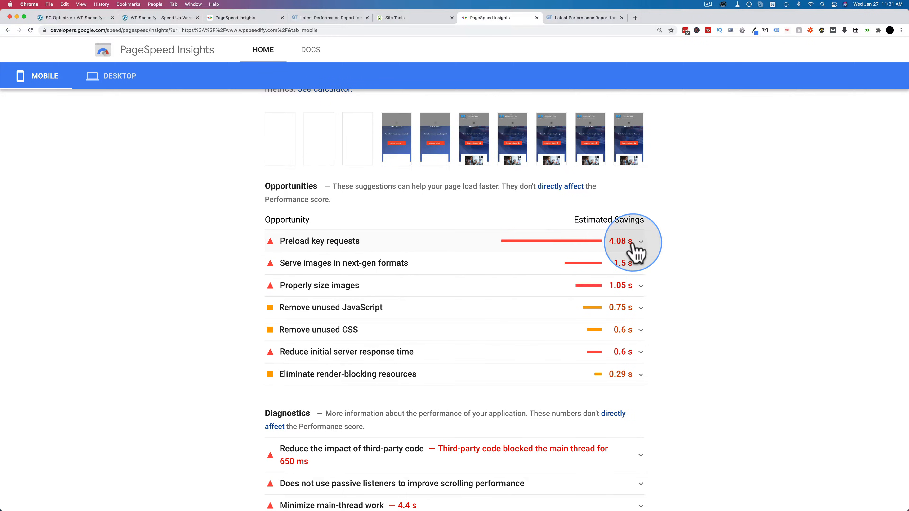
click(641, 242)
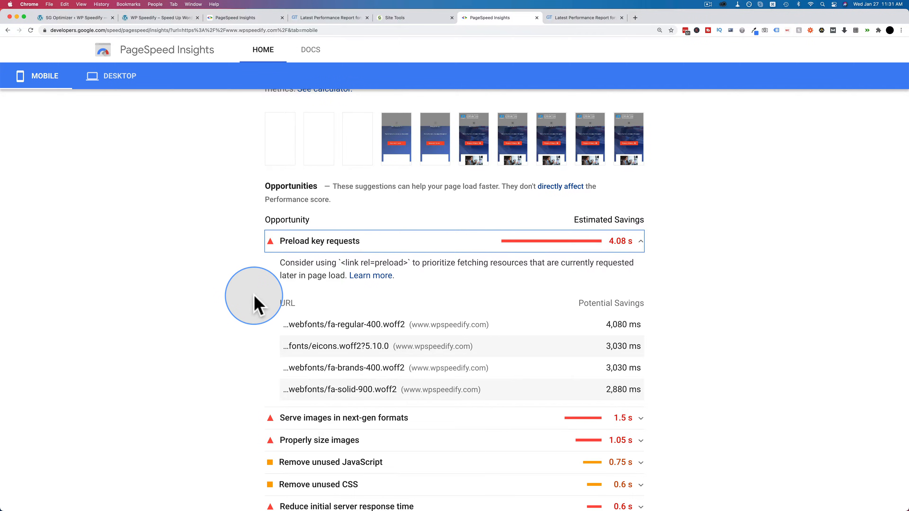
scroll(254, 295, down, 1)
scroll(254, 298, down, 2)
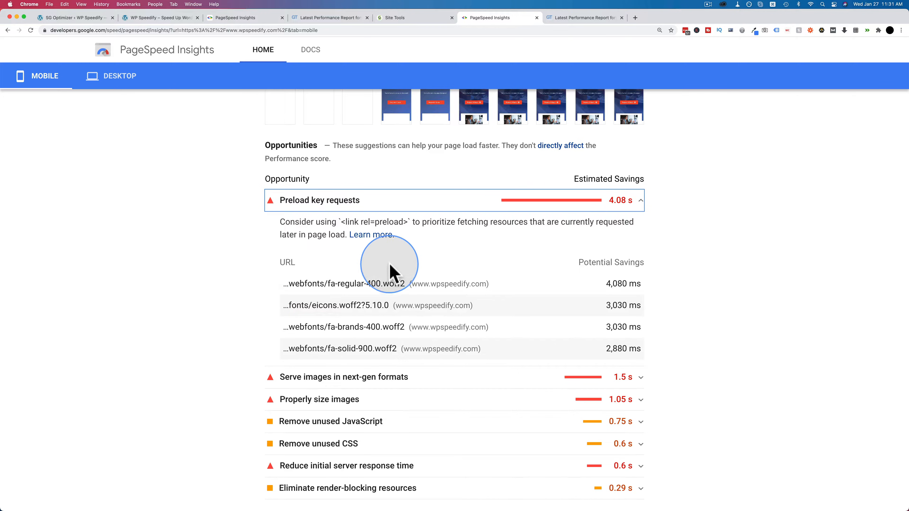
drag(408, 222, 341, 222)
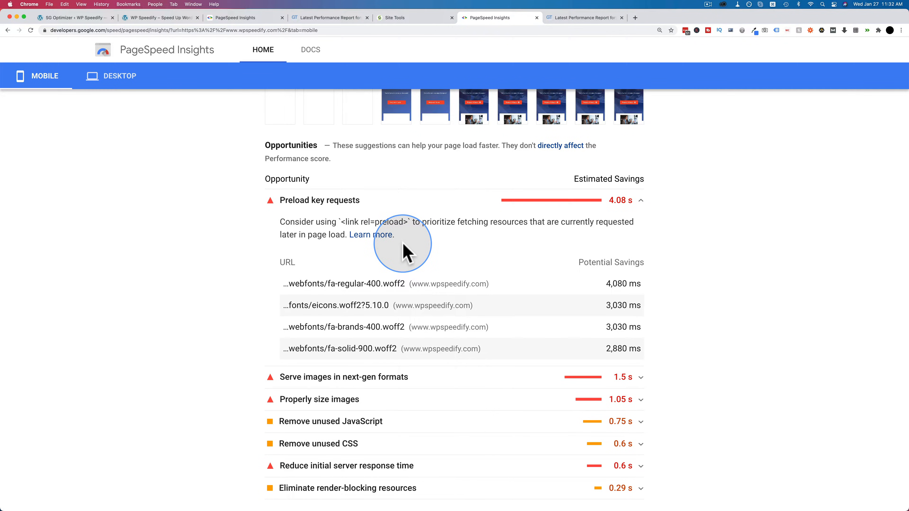
Step: Find the Fonts Preloading field under Web Fonts Optimization in SG Optimizer's frontend optimization settings and make it ready for entry
click(73, 18)
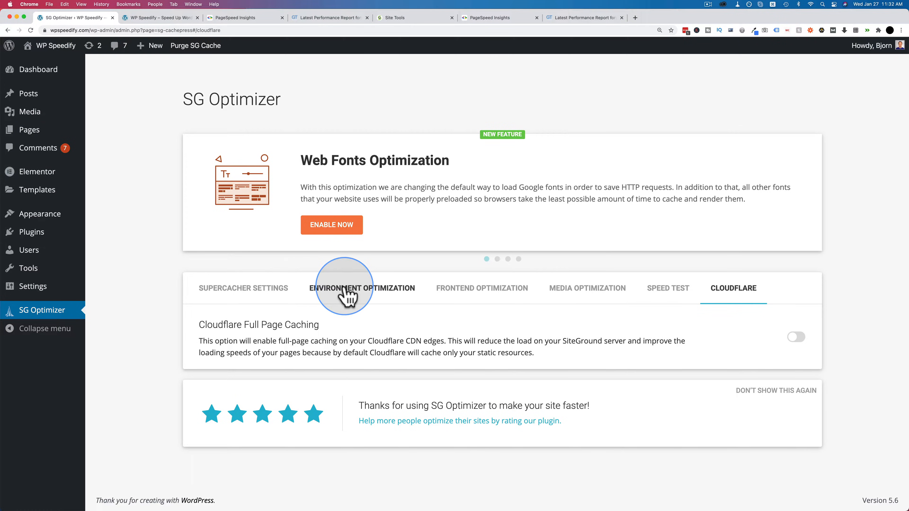
click(351, 290)
scroll(186, 264, down, 10)
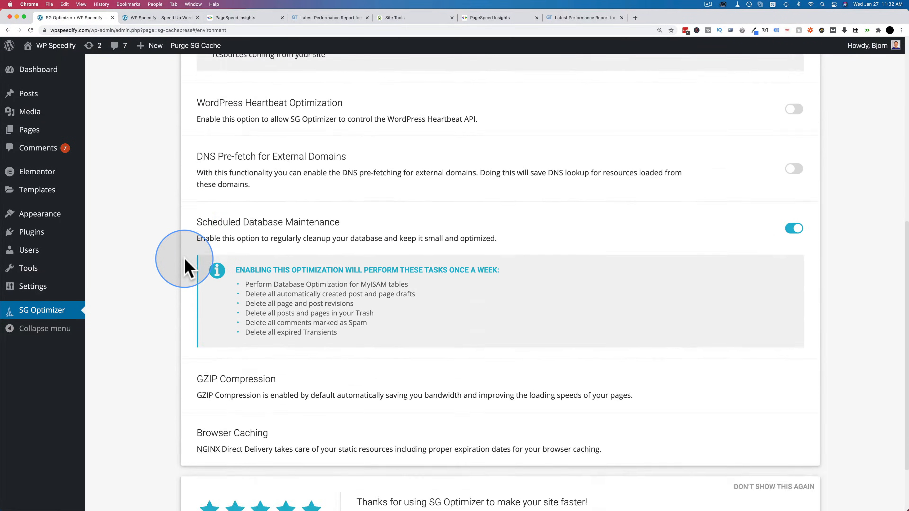
scroll(495, 274, up, 5)
scroll(493, 274, up, 5)
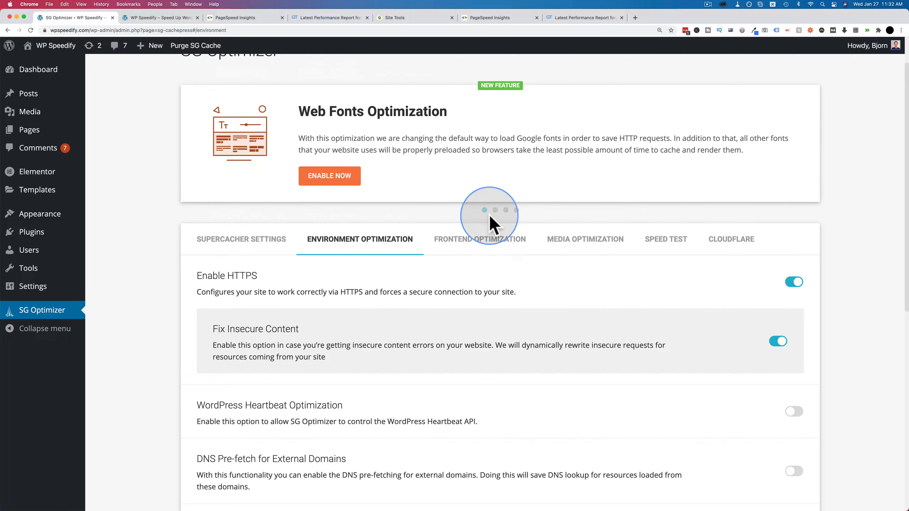
click(473, 243)
scroll(406, 297, down, 10)
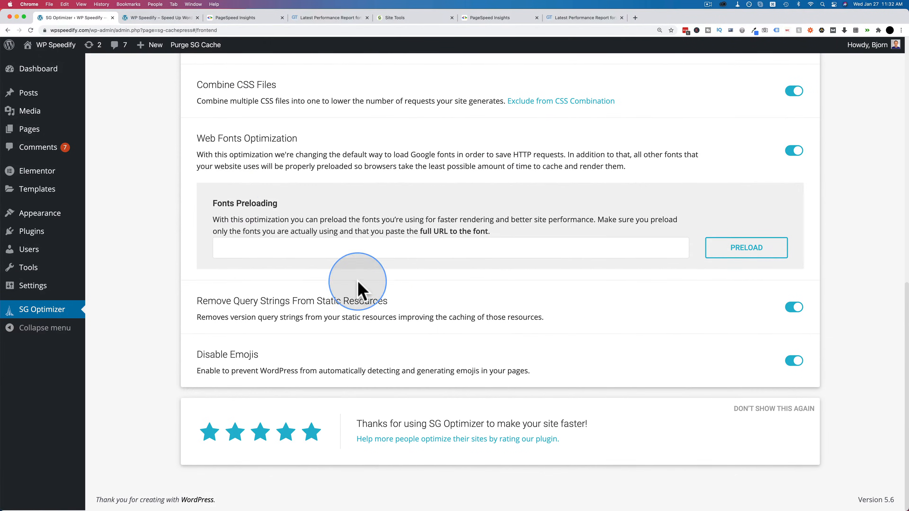
drag(193, 139, 336, 147)
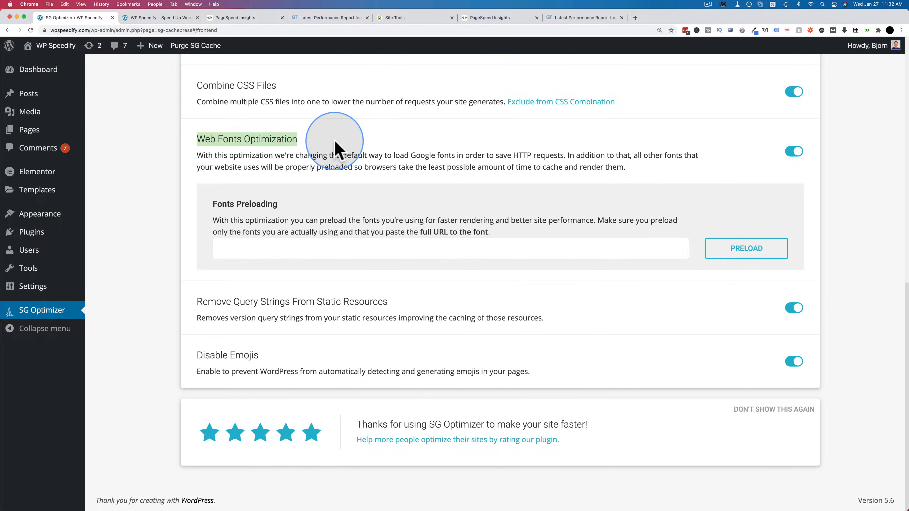
click(348, 251)
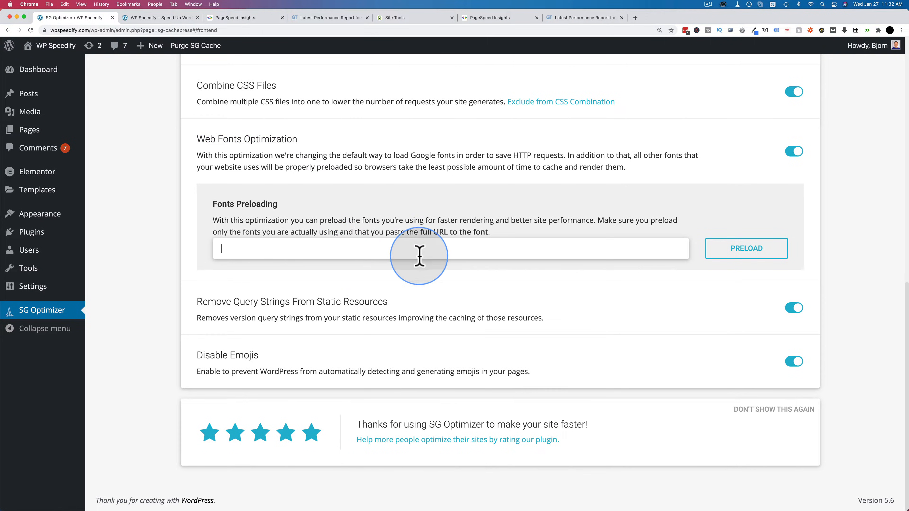
Step: Copy the fa-regular-400.woff2 link address from the PageSpeed Insights report and add it to SG Optimizer's Fonts Preloading list
click(499, 19)
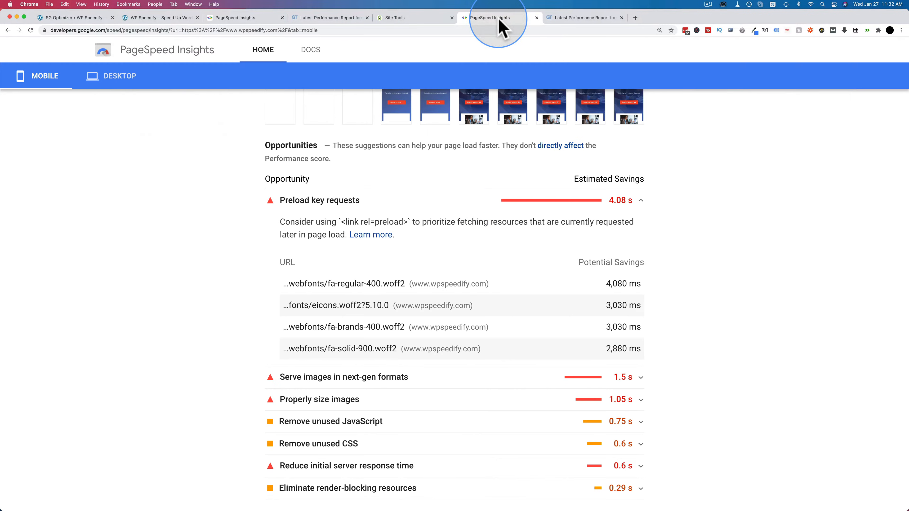
right_click(346, 284)
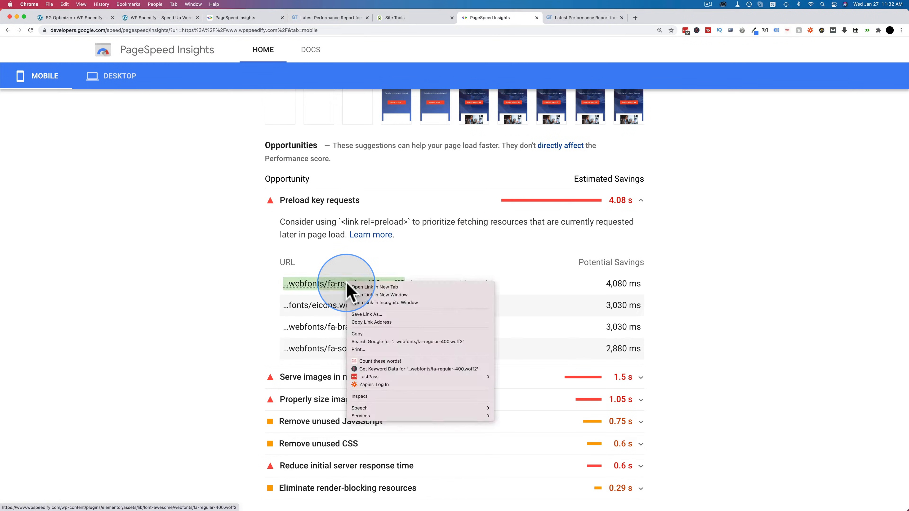
click(372, 322)
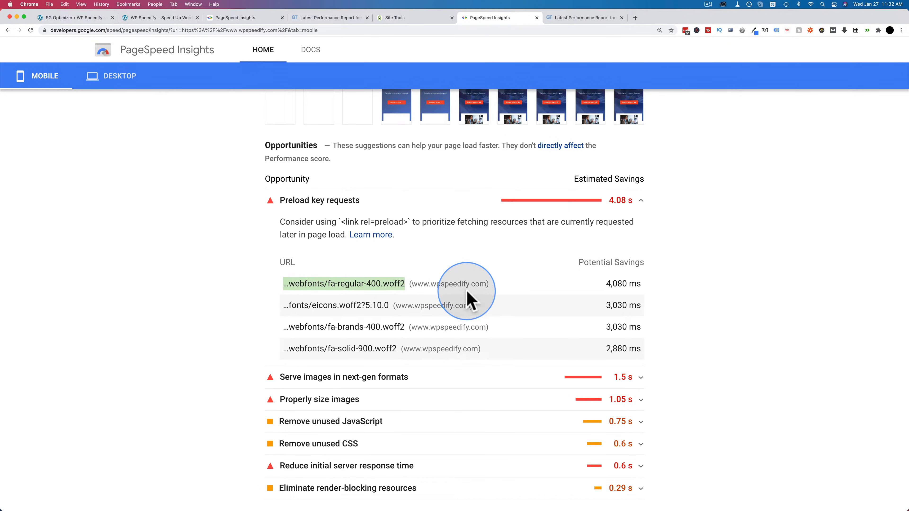
click(89, 19)
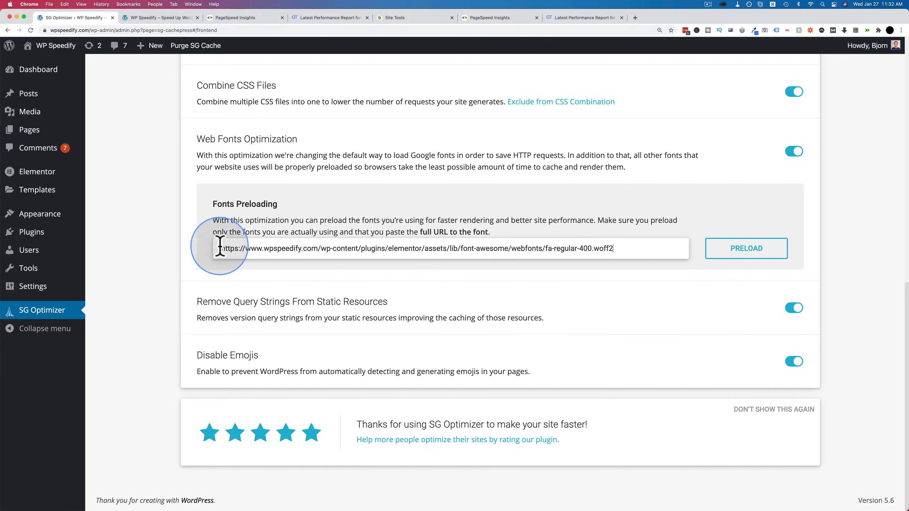
click(743, 254)
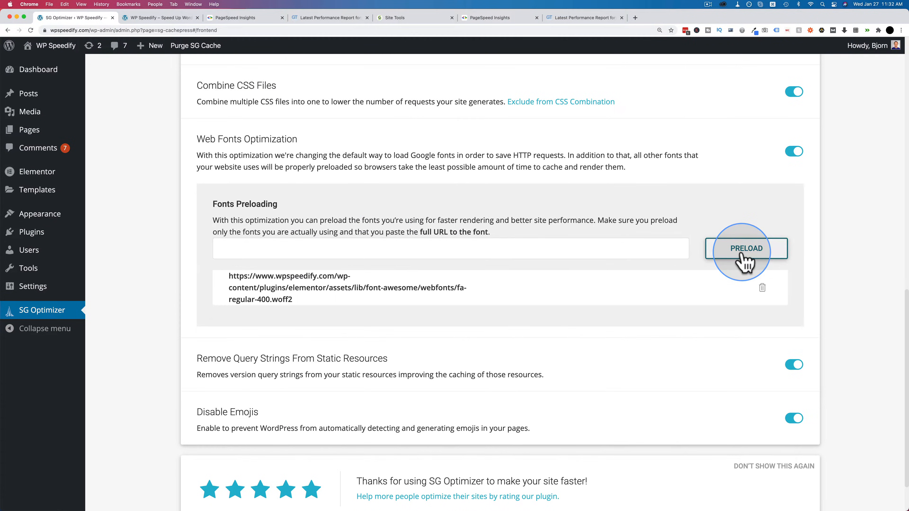
Step: Copy the eicons.woff2?5.10.0 link address from the report and add it to the Fonts Preloading list
click(491, 19)
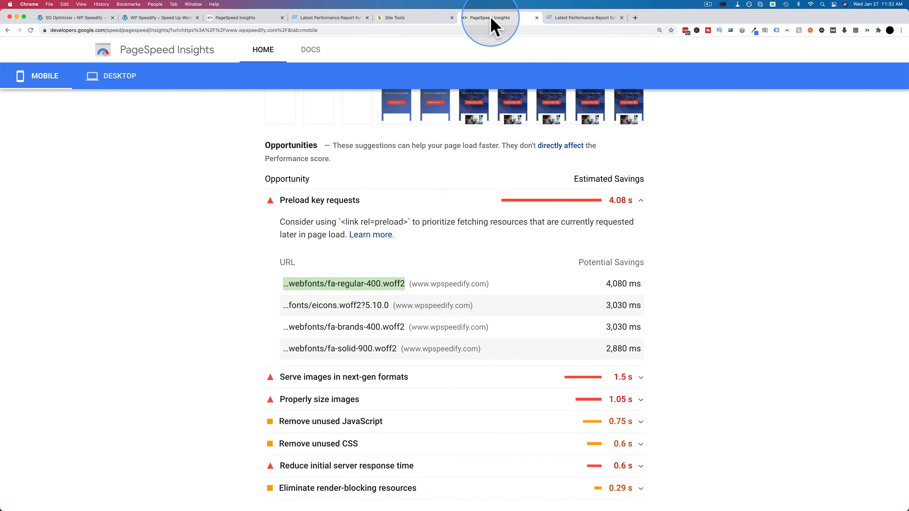
right_click(360, 309)
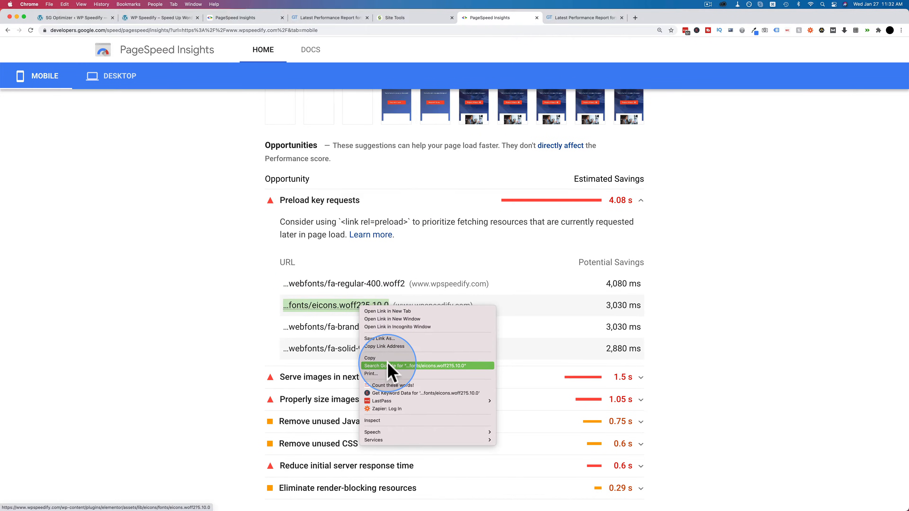
click(395, 348)
click(76, 19)
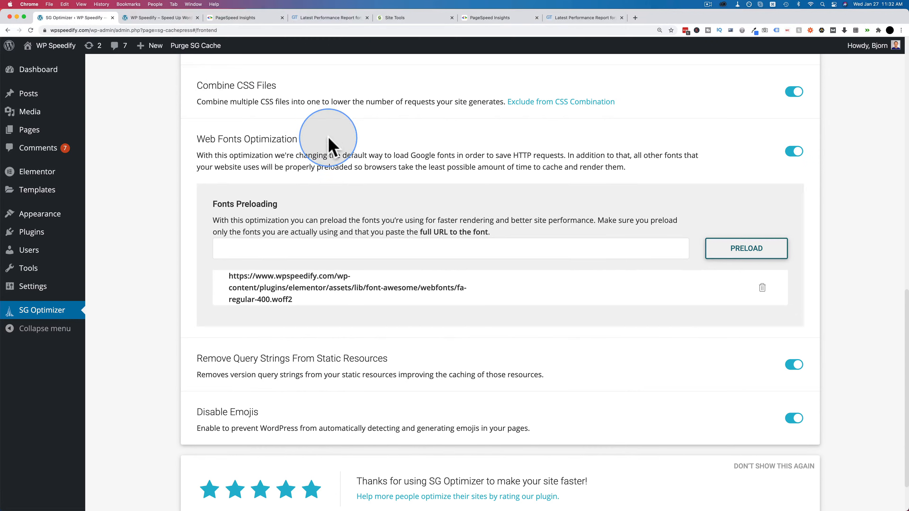
key(super+v)
click(743, 248)
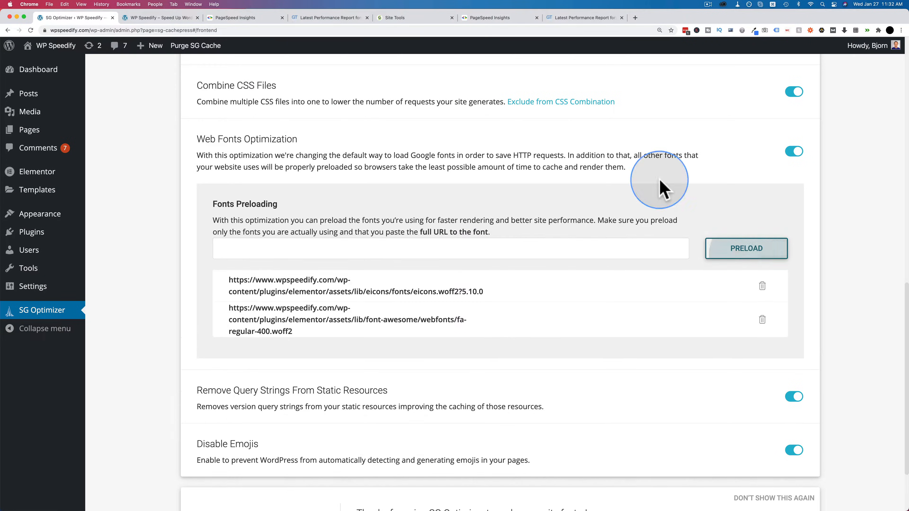
Step: Copy the fa-brands-400.woff2 link address from the report and add it to the Fonts Preloading list
click(428, 19)
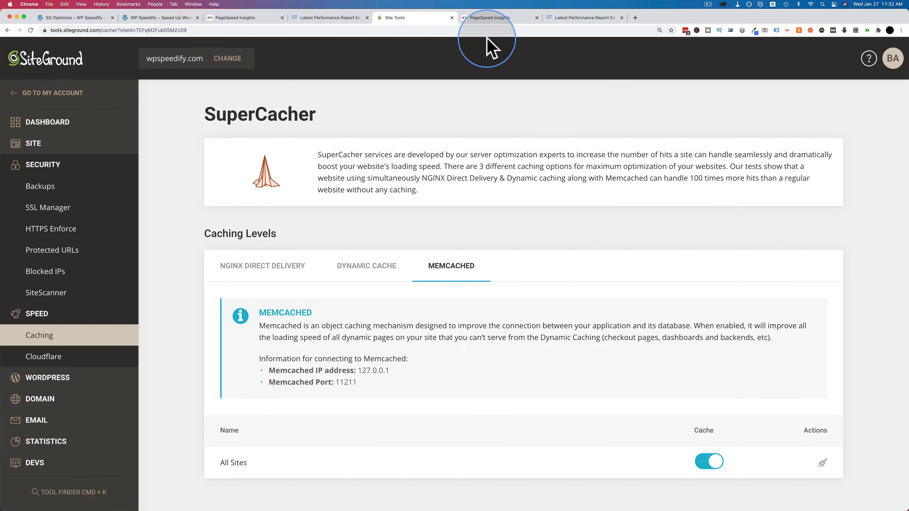
click(488, 18)
right_click(356, 326)
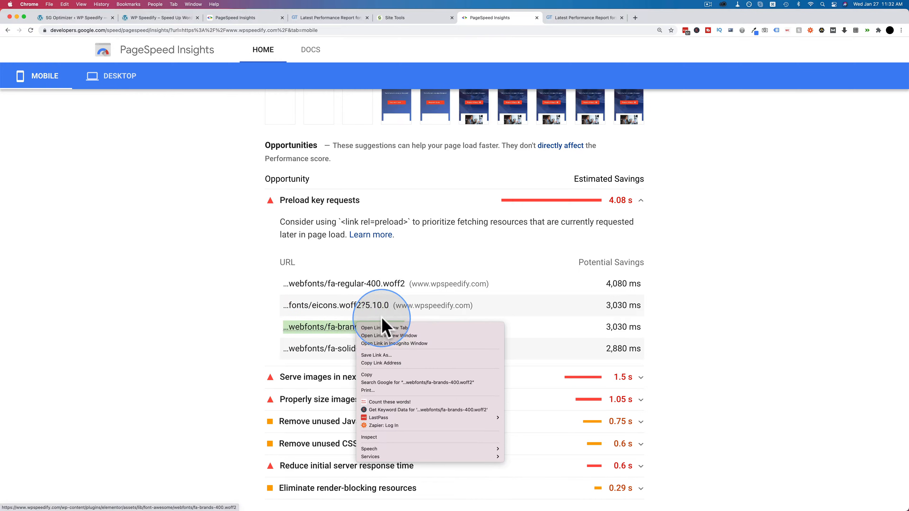
click(391, 365)
click(67, 17)
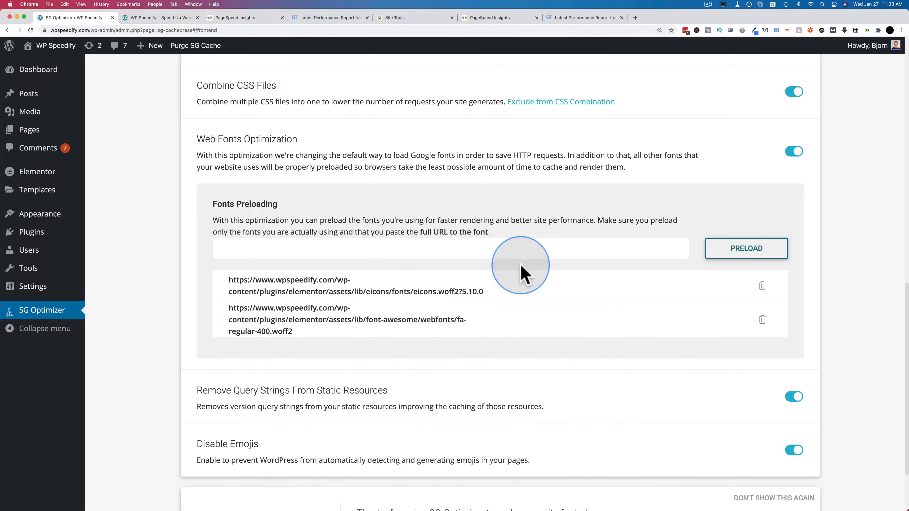
click(548, 248)
key(super+v)
click(743, 257)
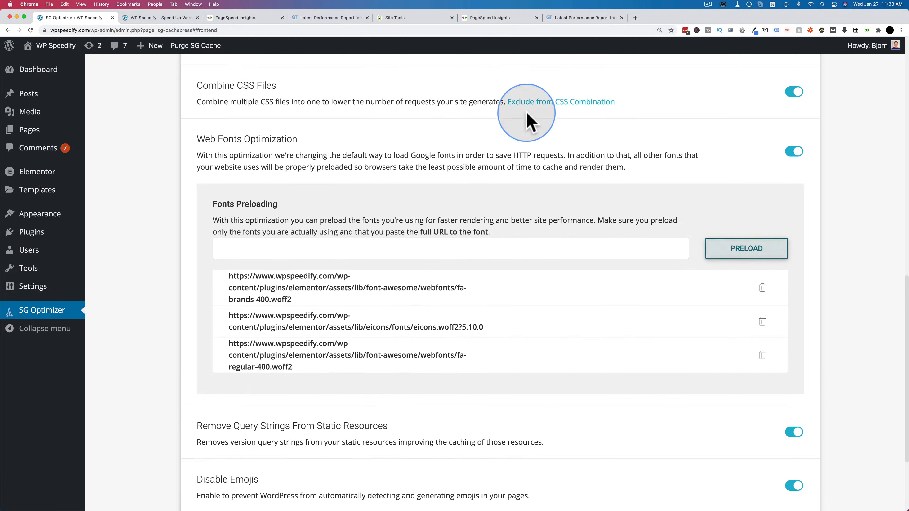
Step: Copy the fa-solid-900.woff2 link address from the report and add it to the Fonts Preloading list
click(488, 18)
right_click(374, 351)
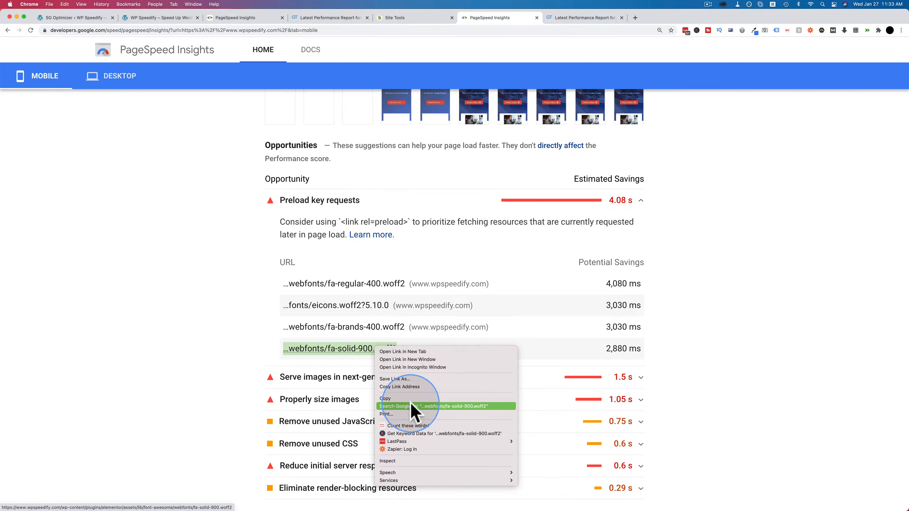
click(412, 386)
click(56, 18)
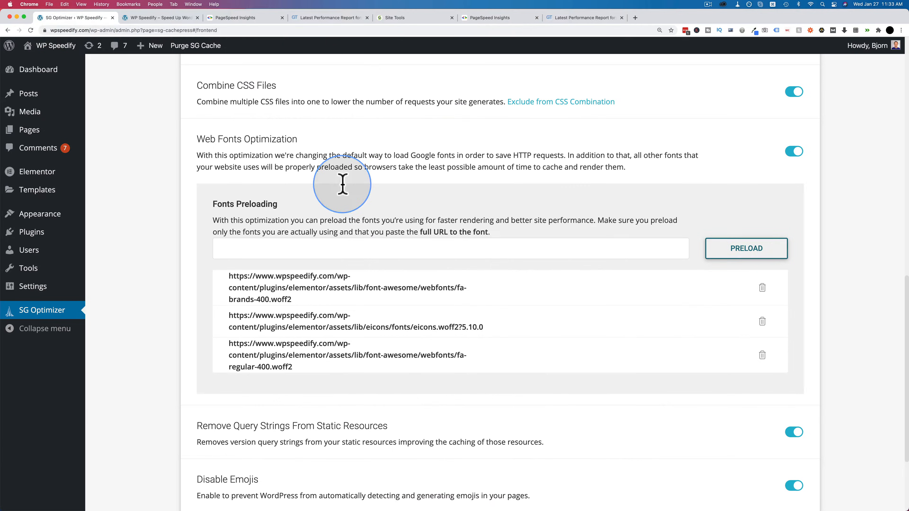
click(476, 253)
key(super+v)
click(743, 256)
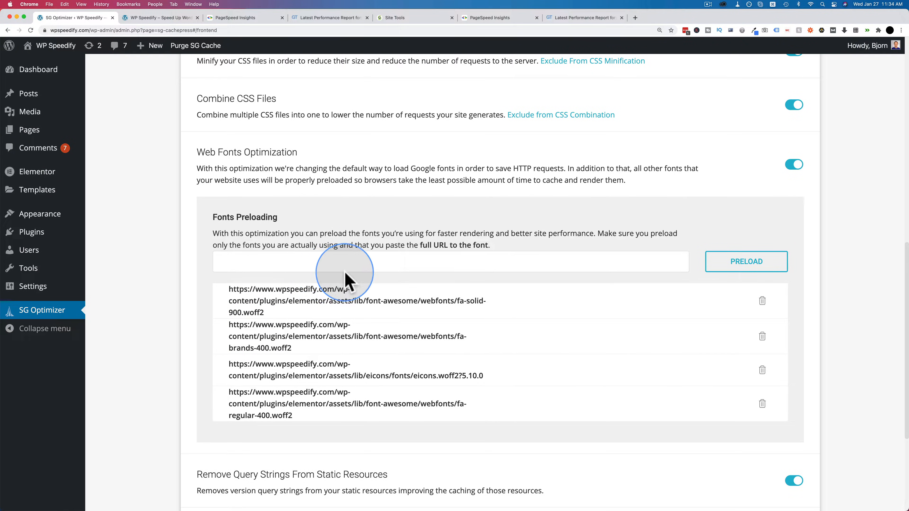
Step: Return to the new PageSpeed Insights mobile report and collapse the Preload key requests details
click(385, 263)
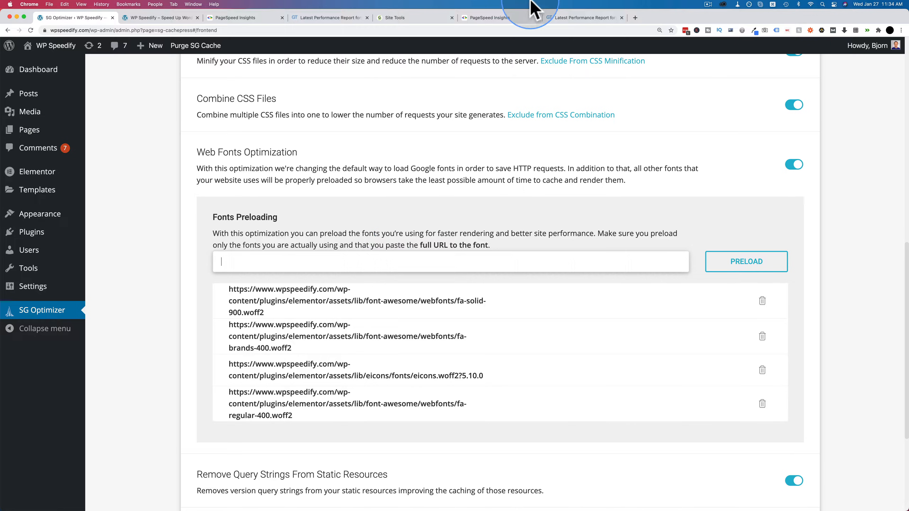
click(500, 19)
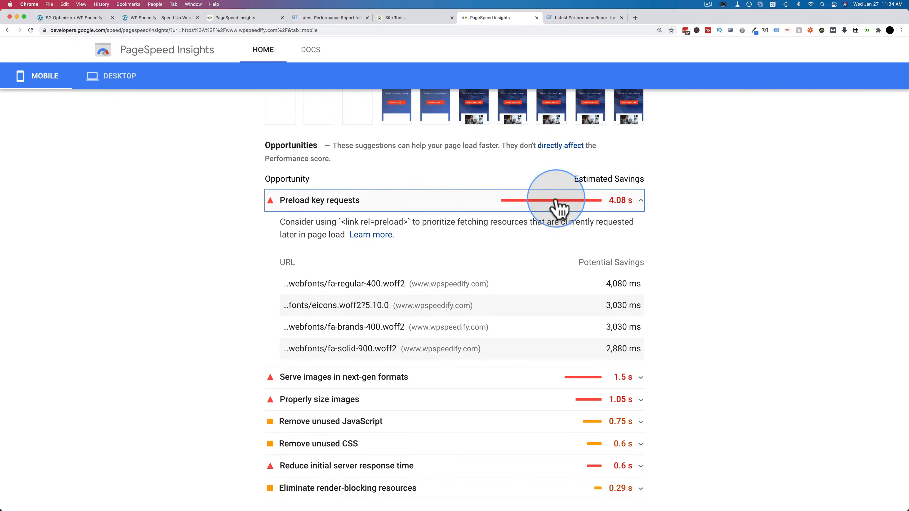
click(639, 201)
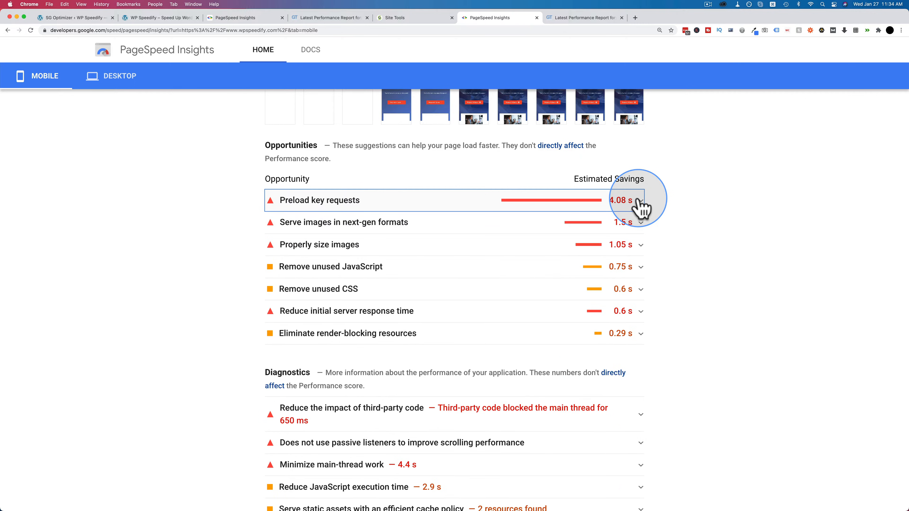
Step: Review the mobile report's lab data and the images listed under Serve images in next-gen formats
scroll(639, 202, up, 5)
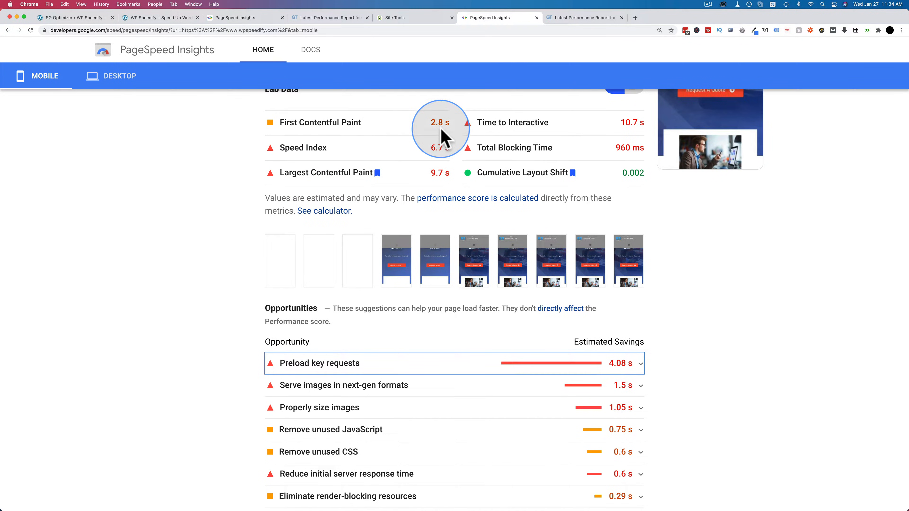
scroll(690, 371, down, 5)
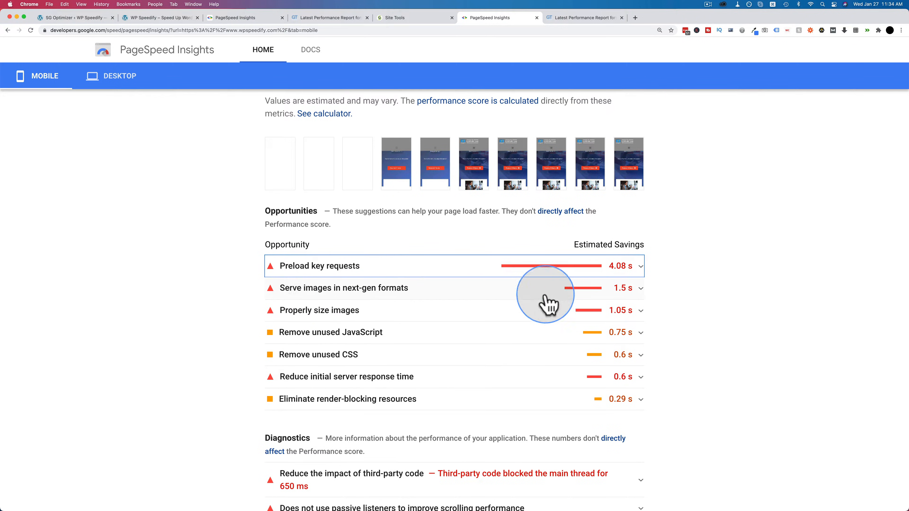
click(640, 295)
scroll(512, 310, down, 8)
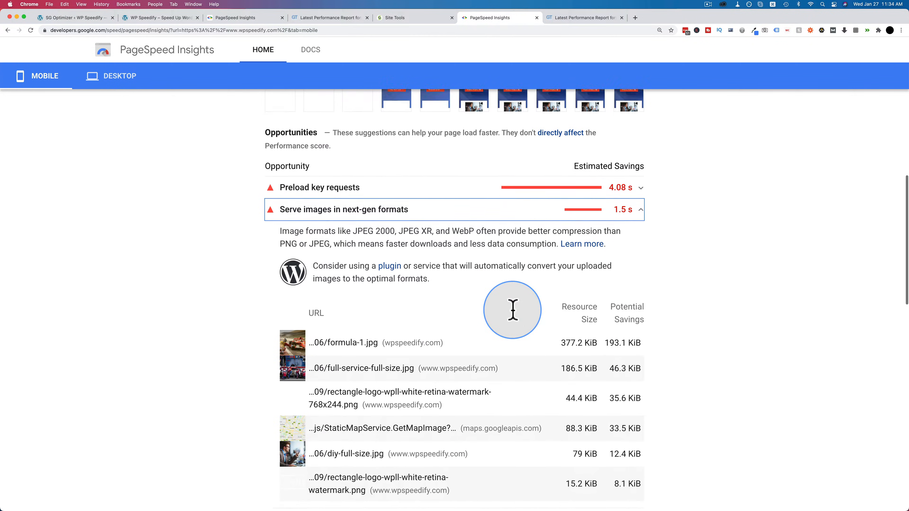
click(639, 145)
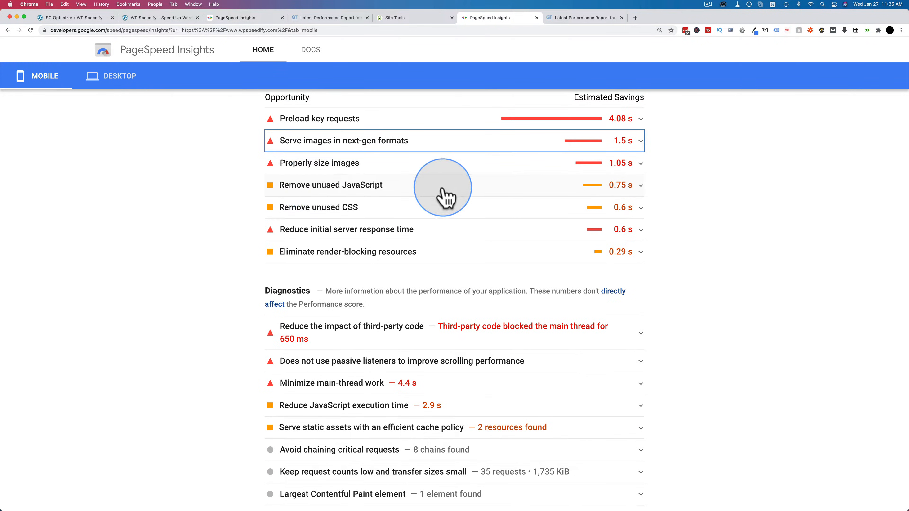
Step: Examine the scripts flagged under Remove unused JavaScript and check the embedded Google map on the wpspeedify.com homepage
click(639, 187)
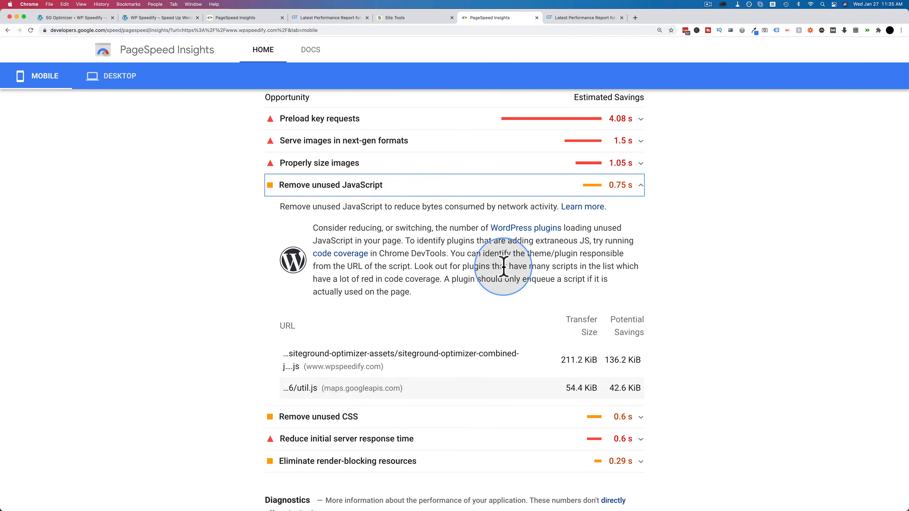
scroll(503, 267, down, 2)
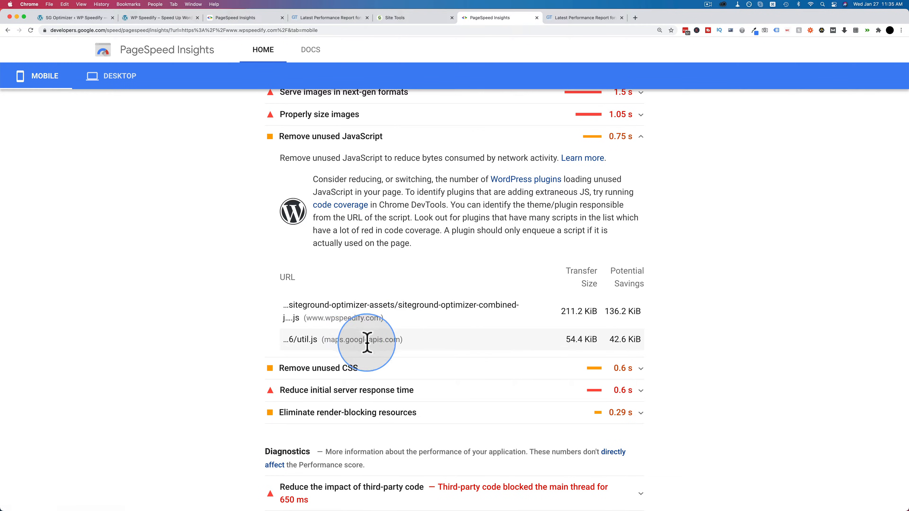
click(148, 18)
scroll(284, 259, down, 20)
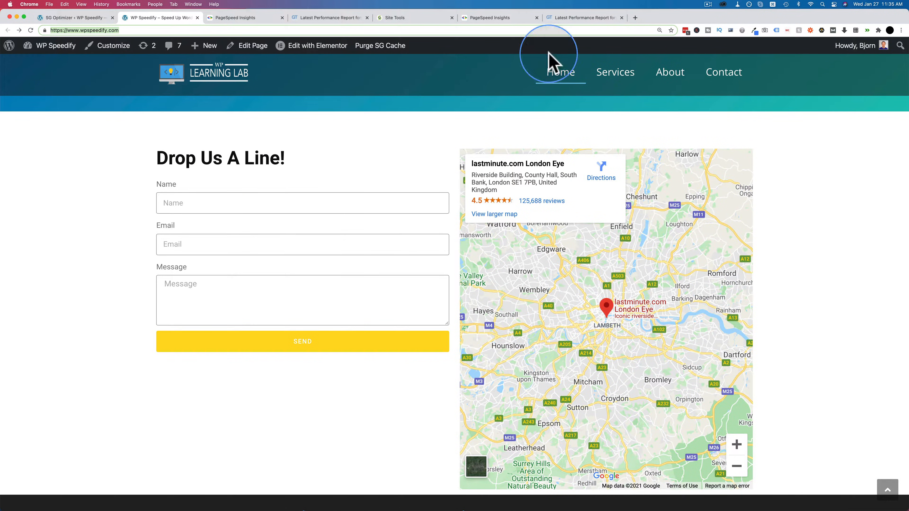
click(498, 19)
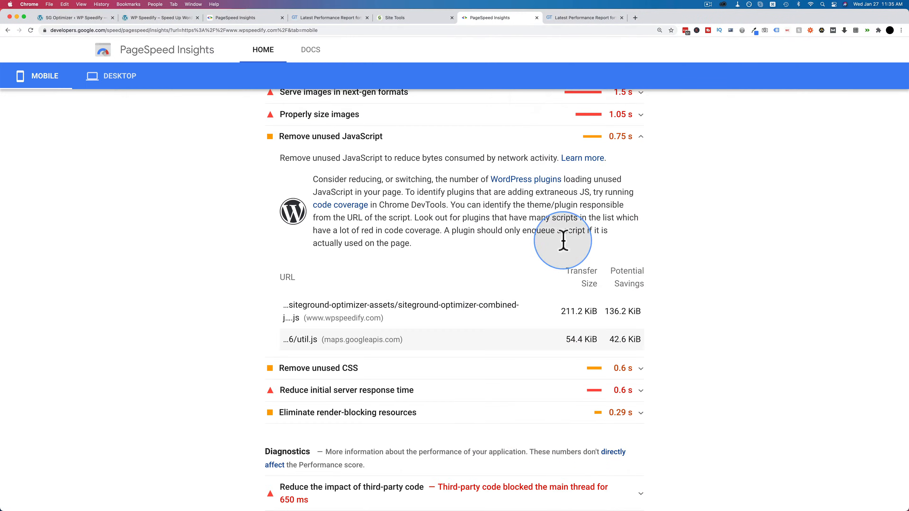
click(639, 137)
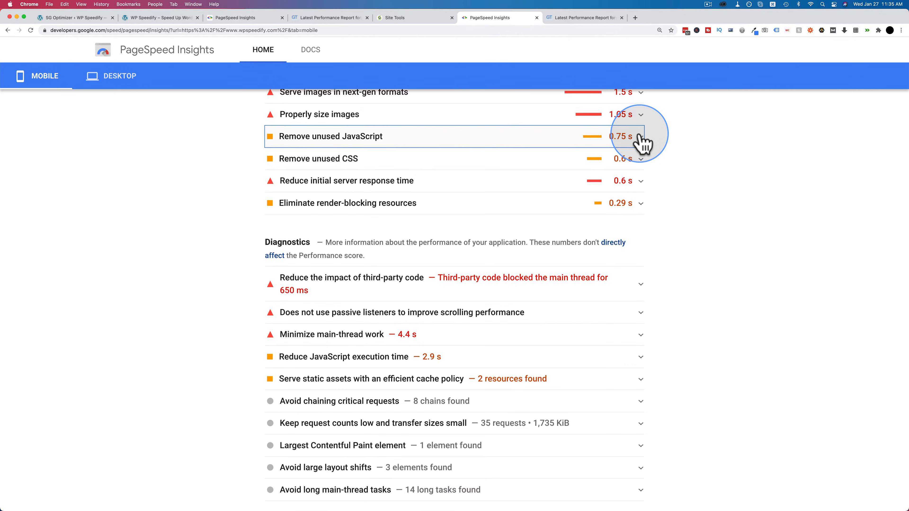
Step: Inspect the details for Remove unused CSS, Reduce initial server response time and Eliminate render-blocking resources
click(635, 162)
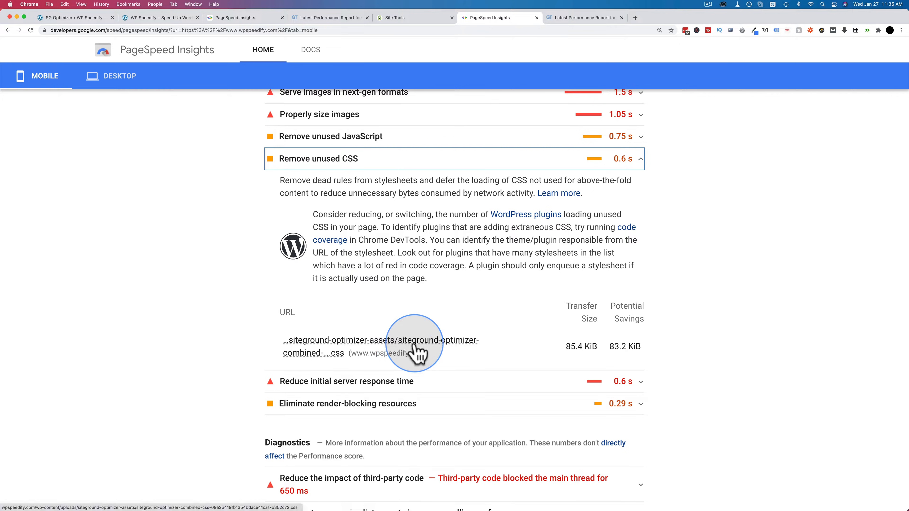
click(640, 160)
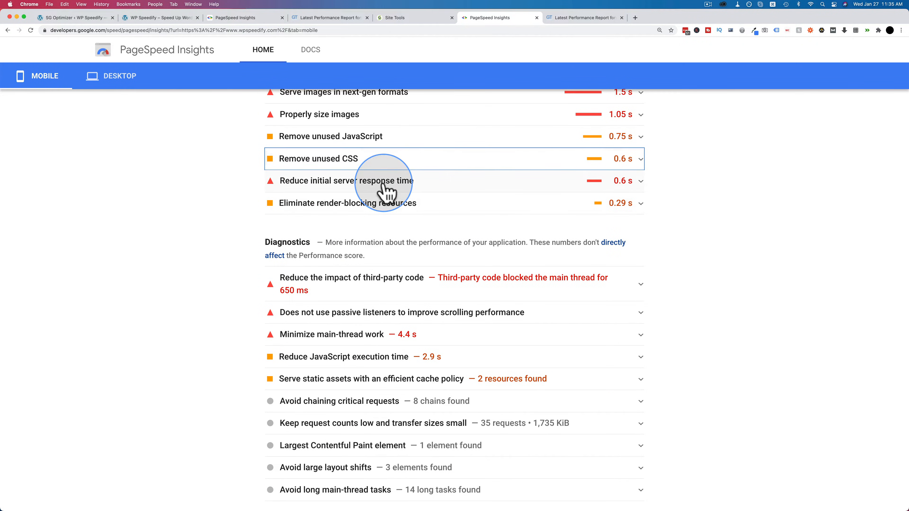
click(640, 181)
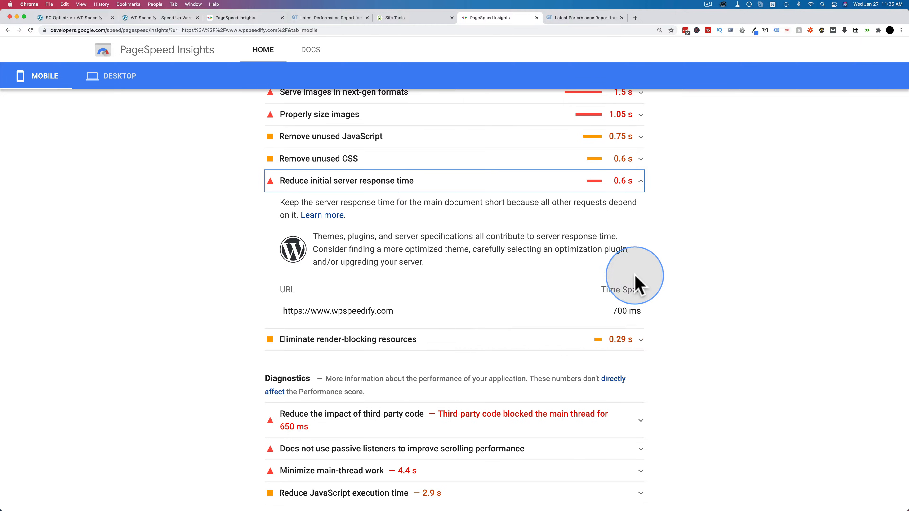
click(634, 184)
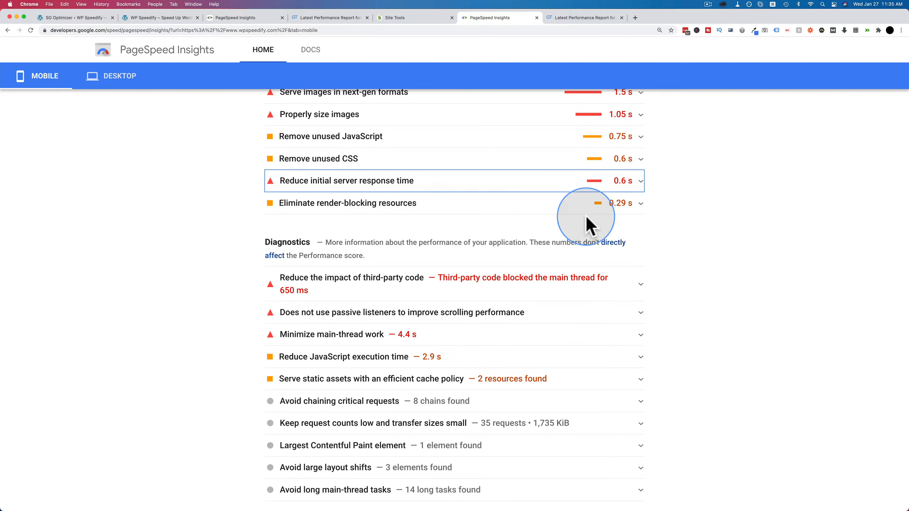
click(640, 204)
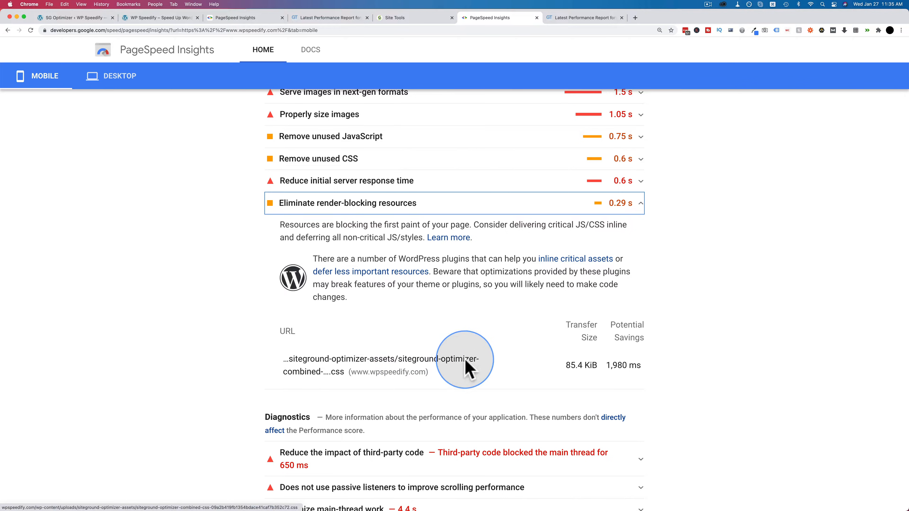
click(641, 204)
scroll(655, 225, up, 12)
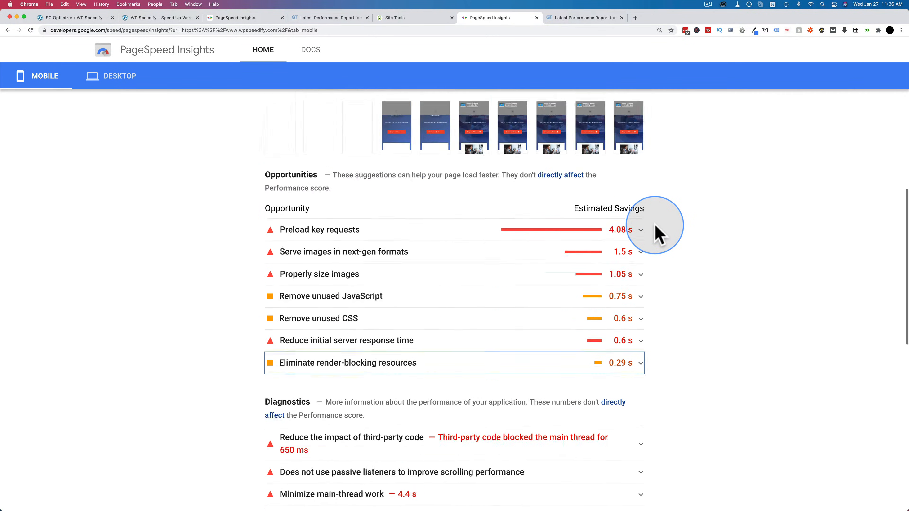
scroll(406, 136, up, 3)
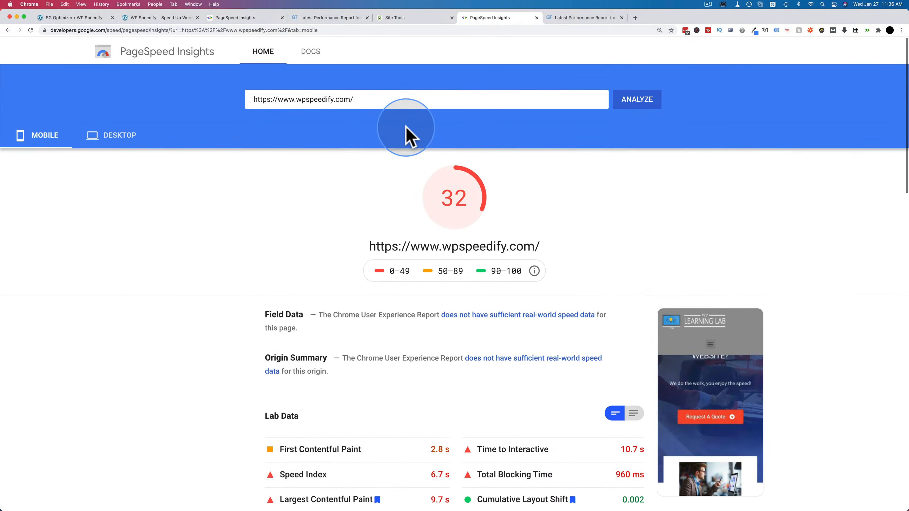
drag(172, 30, 64, 25)
key(super+c)
key(super+t)
key(super+v)
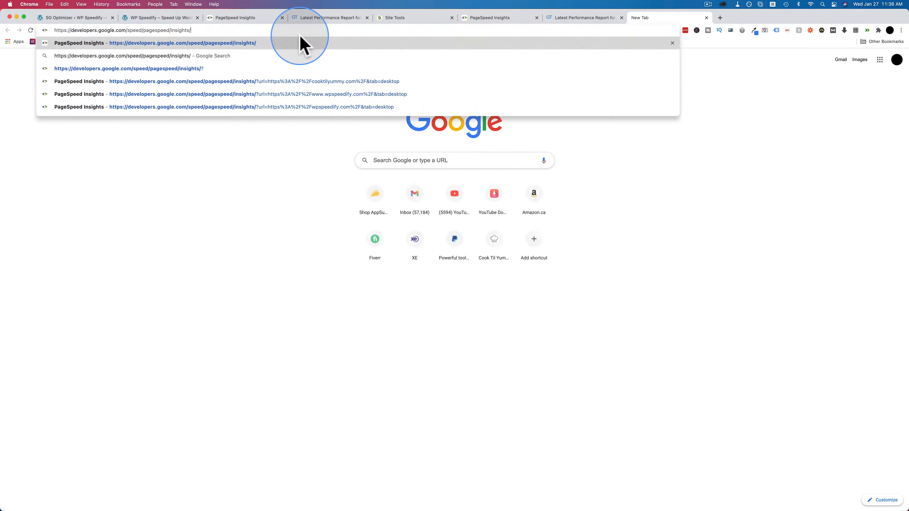
key(Return)
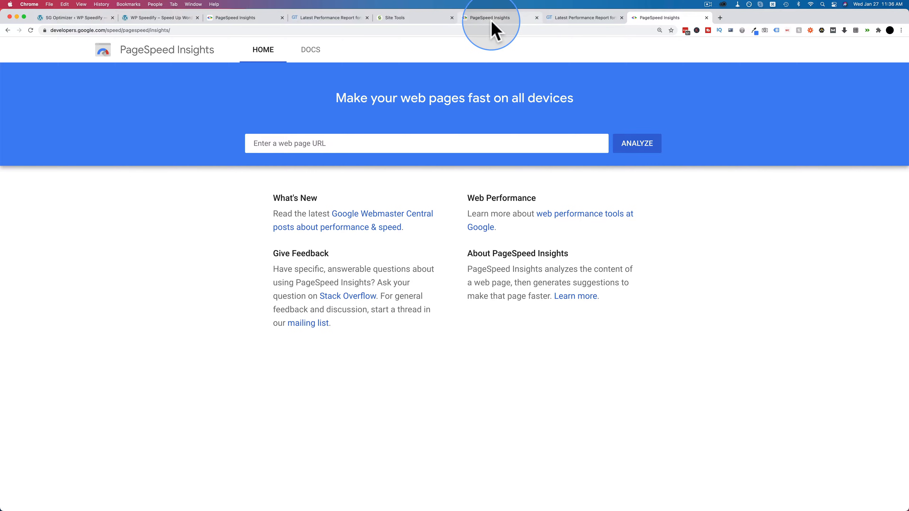
click(492, 20)
Step: Examine the mobile score, First Contentful Paint and other lab data, and remaining opportunities in the fresh report
scroll(394, 200, down, 2)
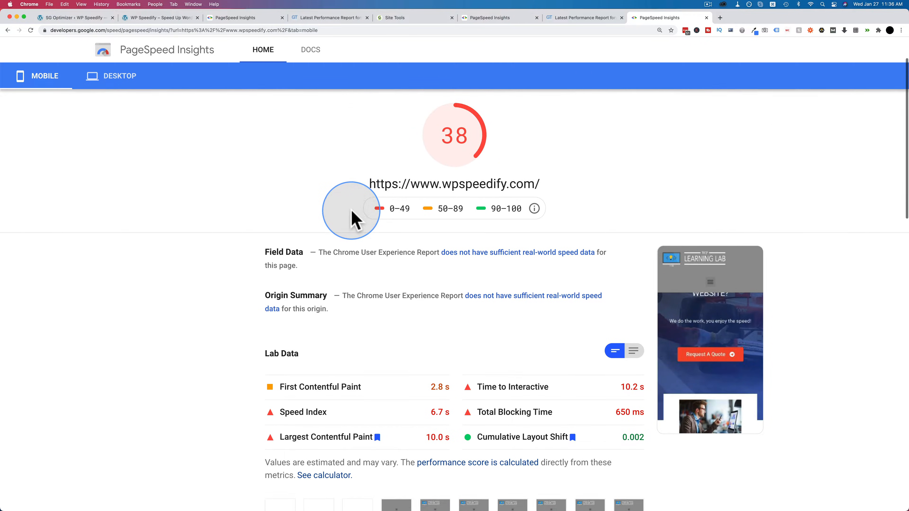
scroll(352, 219, down, 4)
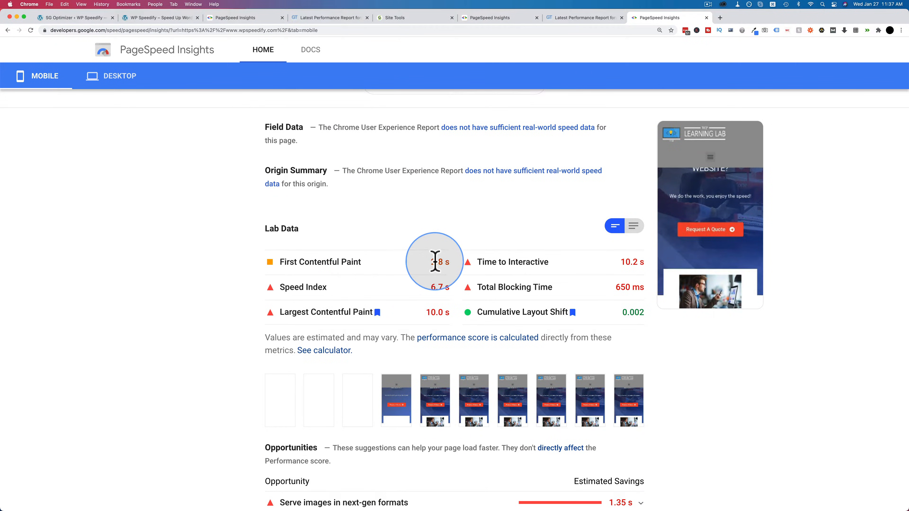
drag(431, 262, 459, 272)
scroll(452, 274, down, 1)
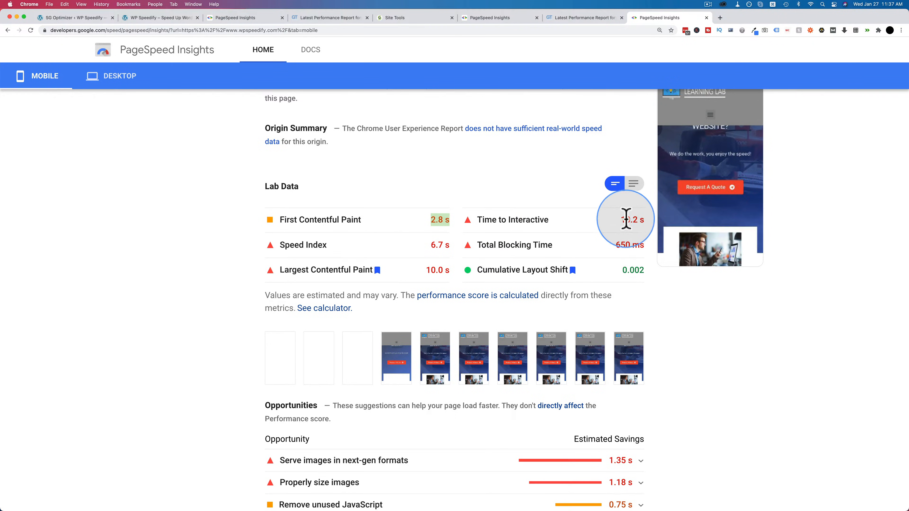
scroll(659, 290, down, 3)
scroll(659, 290, down, 3)
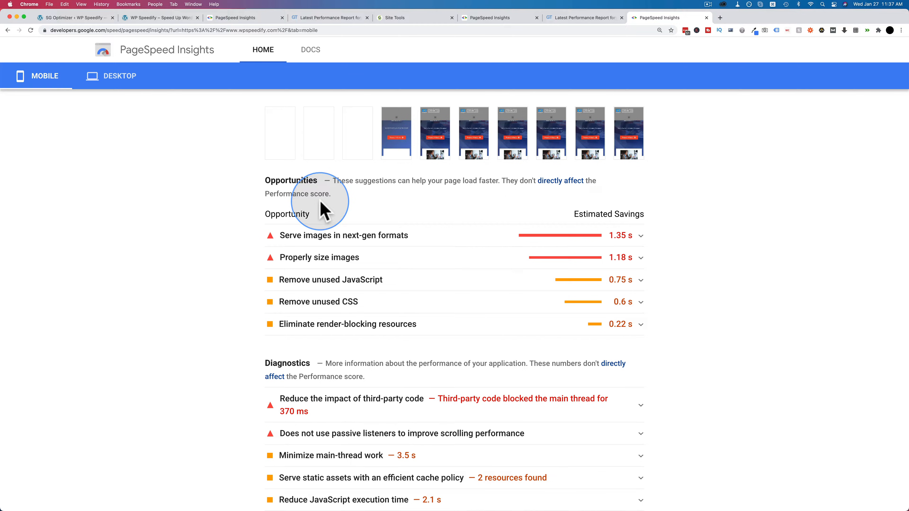
scroll(331, 215, up, 1)
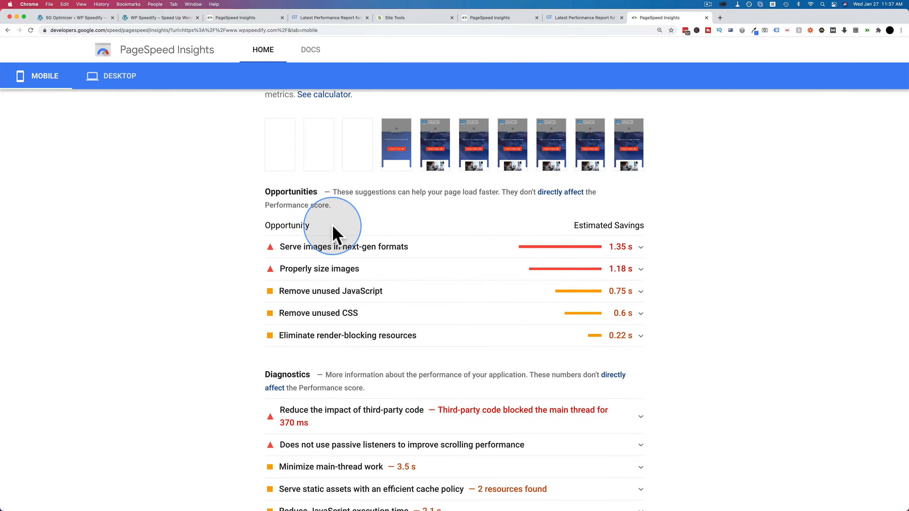
scroll(247, 283, up, 5)
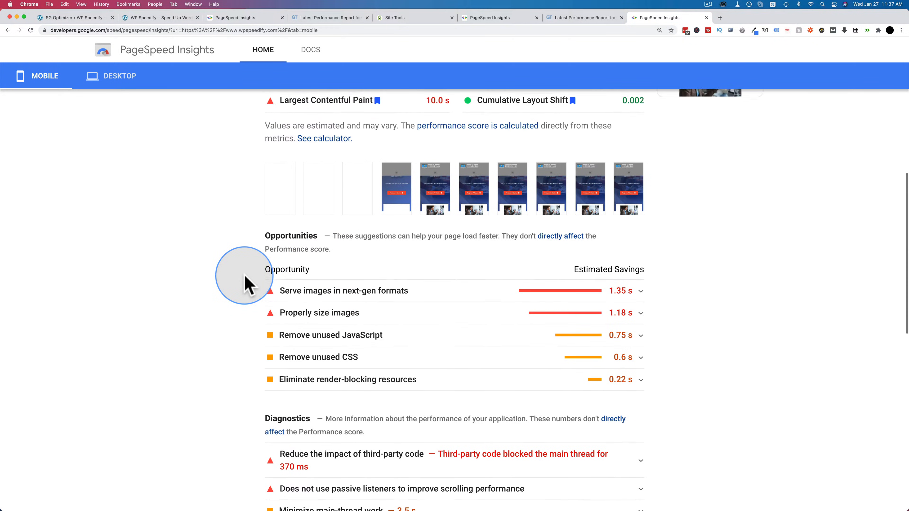
Step: Search the WordPress plugin directory for shortpixel and install ShortPixel Image Optimizer and ShortPixel Adaptive Images
click(84, 16)
mouse_move(41, 233)
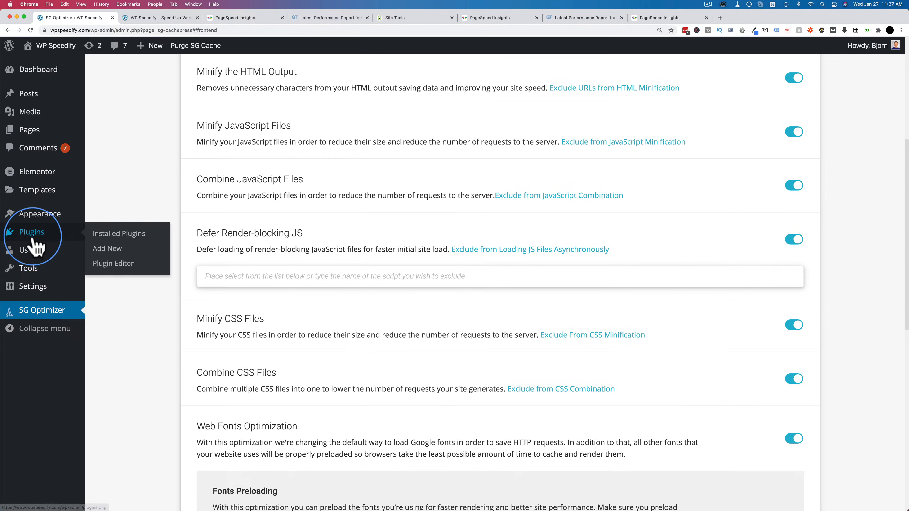
click(114, 251)
click(783, 156)
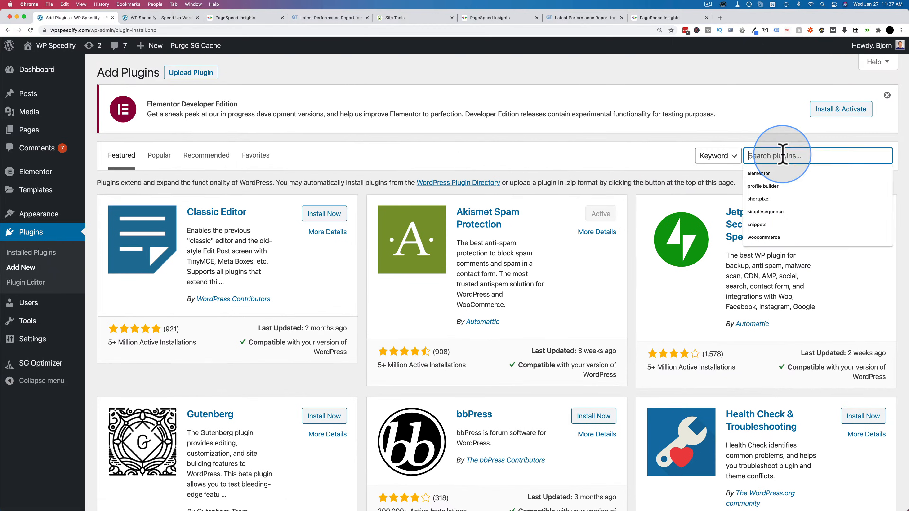
text(shortpi)
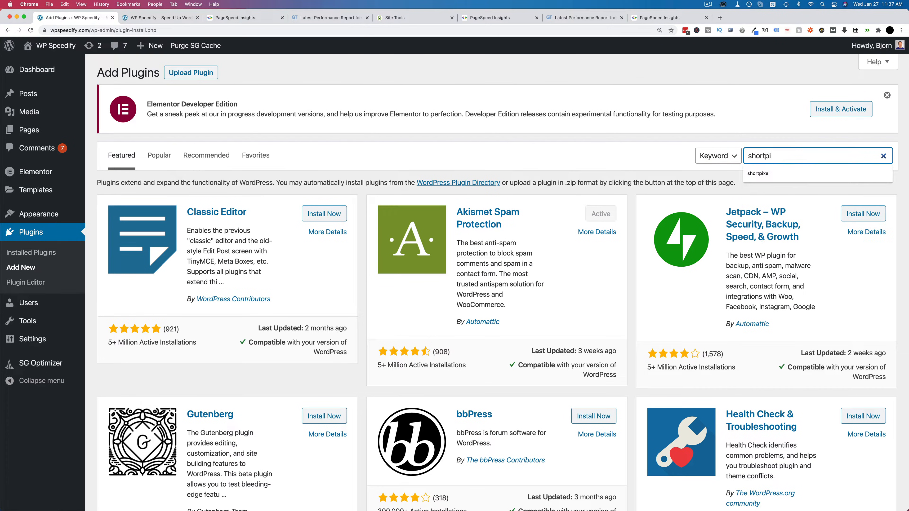
text(xel)
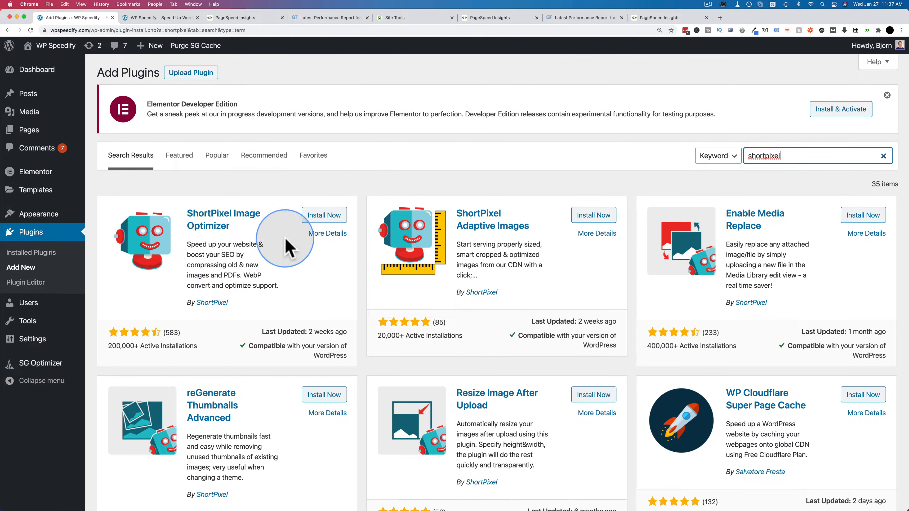
click(323, 215)
click(594, 215)
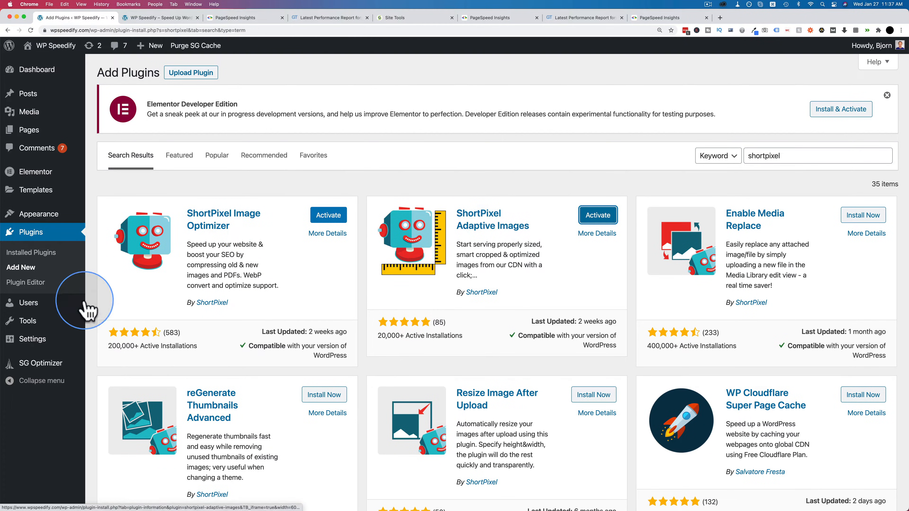
Step: Activate ShortPixel Adaptive Images and ShortPixel Image Optimizer together with a bulk action on the installed plugins
click(32, 253)
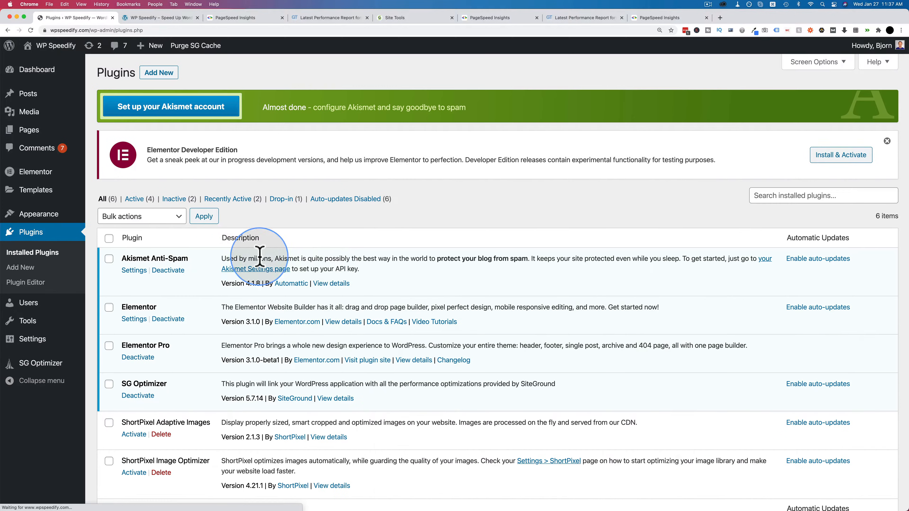
scroll(215, 257, down, 3)
click(109, 345)
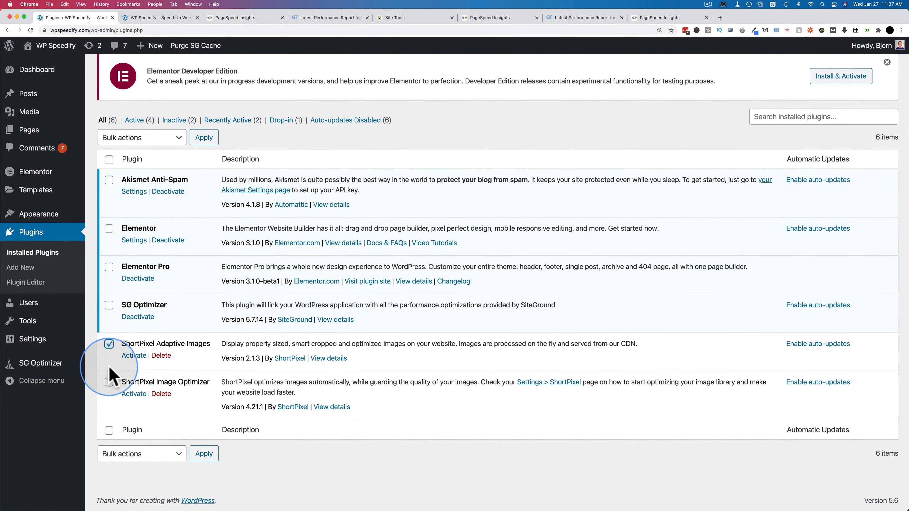
click(138, 454)
click(138, 465)
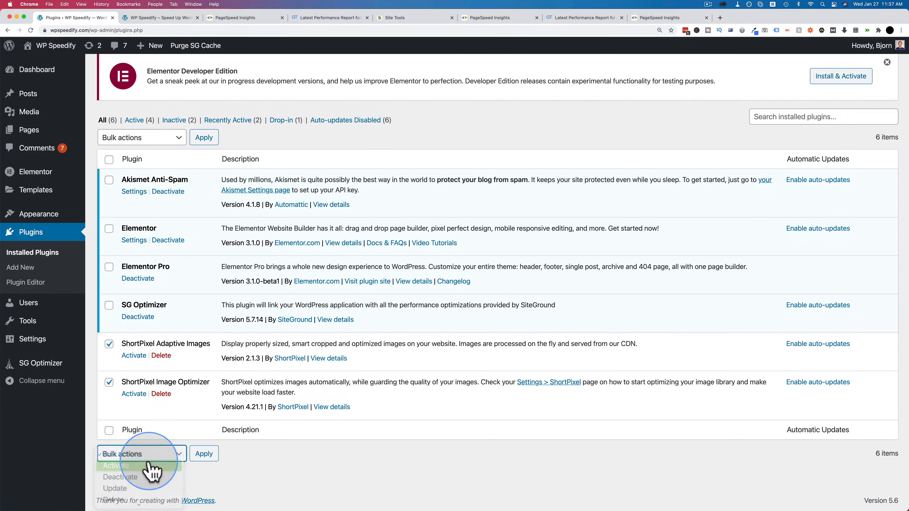
click(204, 454)
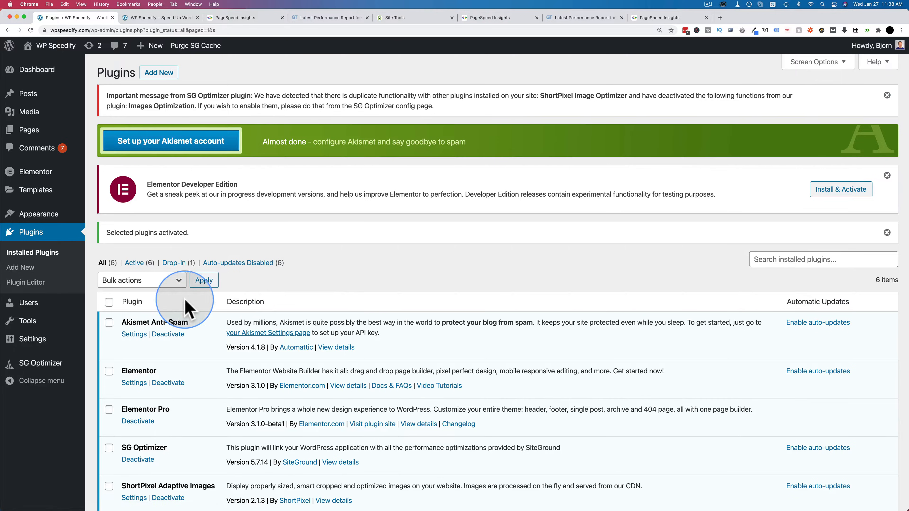
Step: Enable front-end WebP delivery without altering the page code (via .htaccess) in ShortPixel's advanced settings and save
mouse_move(51, 344)
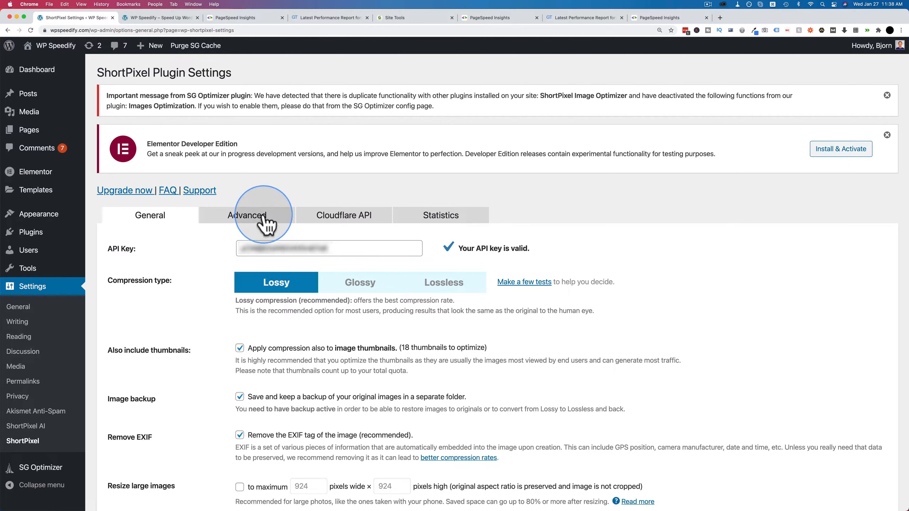
click(266, 224)
scroll(213, 251, down, 3)
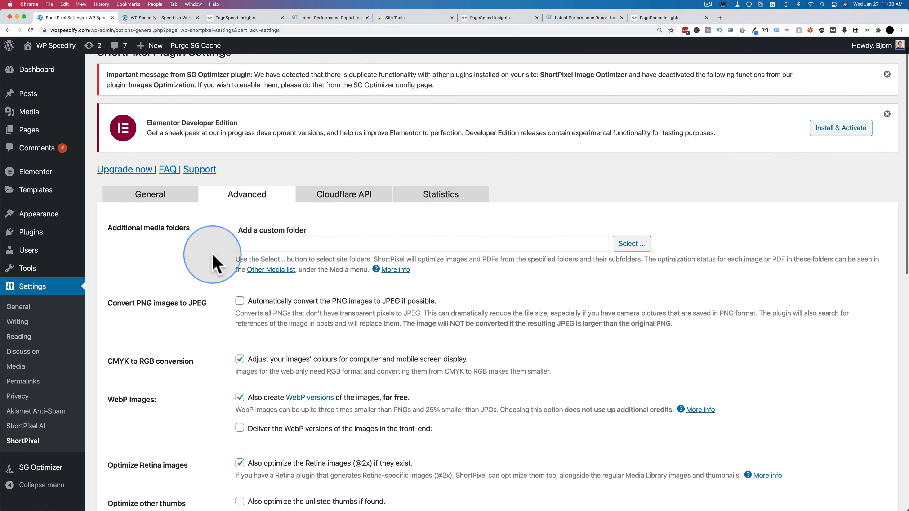
scroll(214, 264, down, 5)
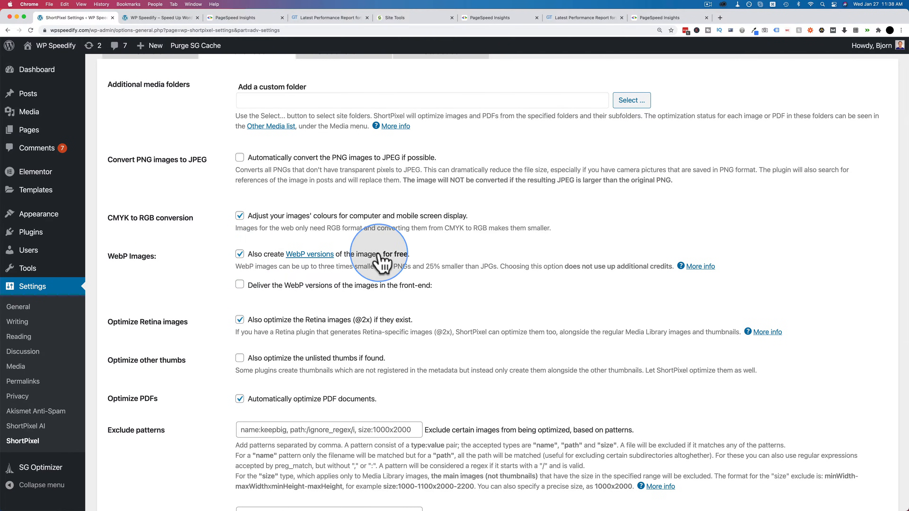
click(240, 285)
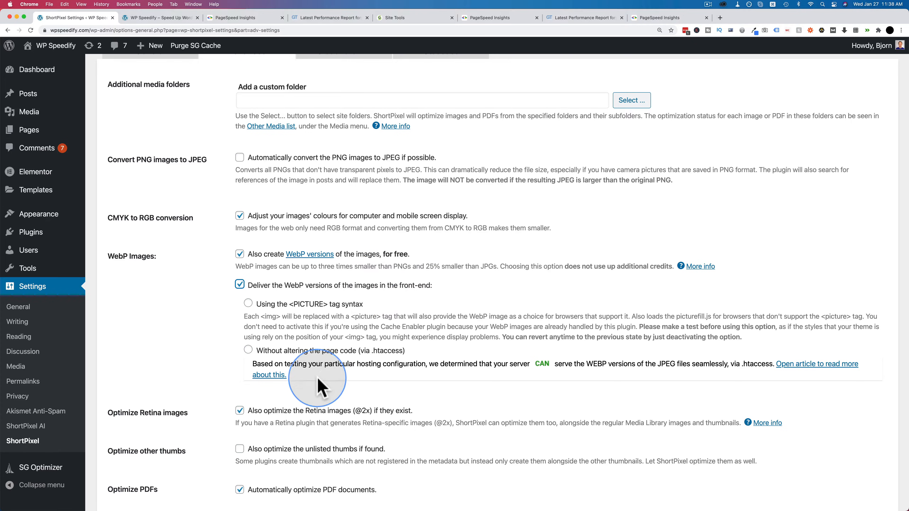
click(248, 351)
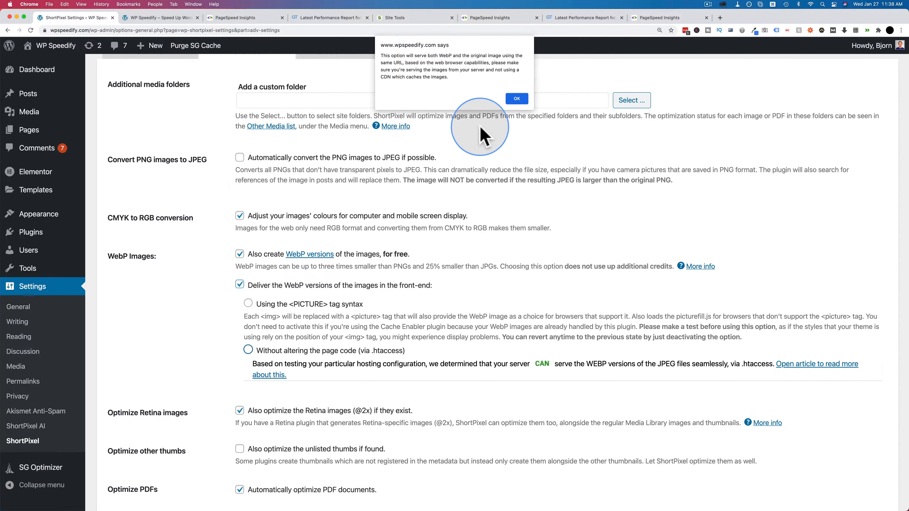
click(517, 99)
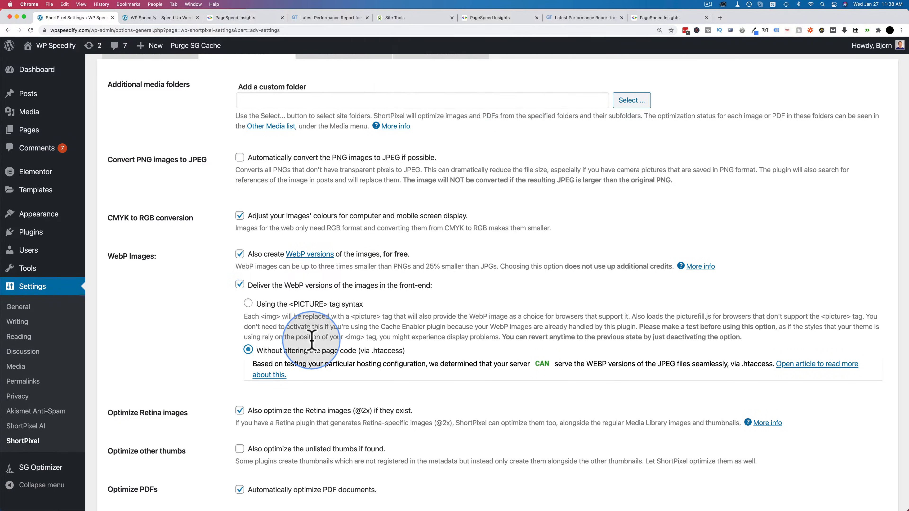
scroll(286, 341, down, 3)
drag(253, 309, 745, 309)
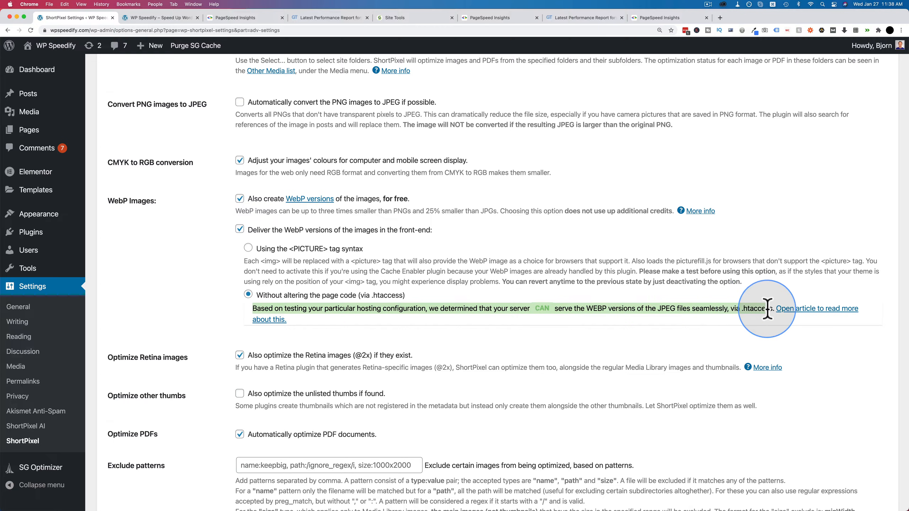
click(304, 290)
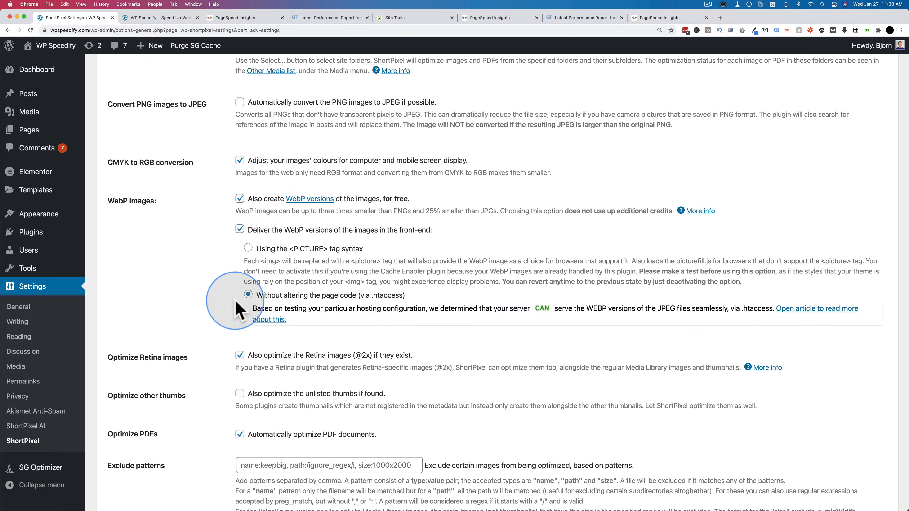
scroll(193, 354, down, 10)
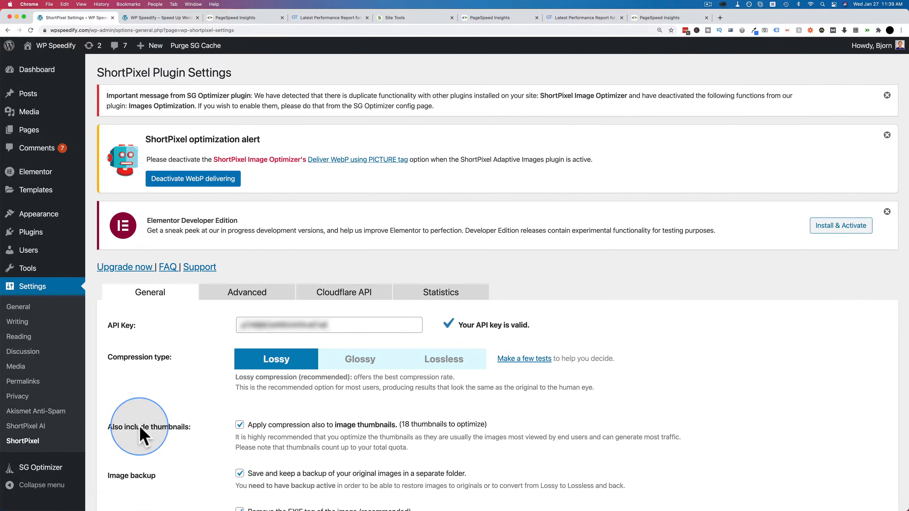
Step: Turn on the fade-in effect for lazy-loaded images in the ShortPixel AI behaviour settings, reviewing the remaining options
click(22, 438)
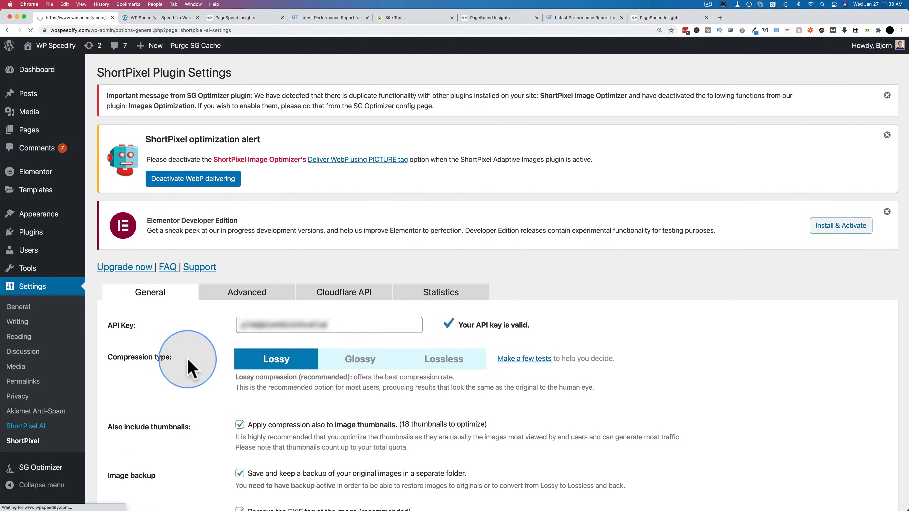
scroll(189, 365, down, 4)
scroll(189, 366, down, 1)
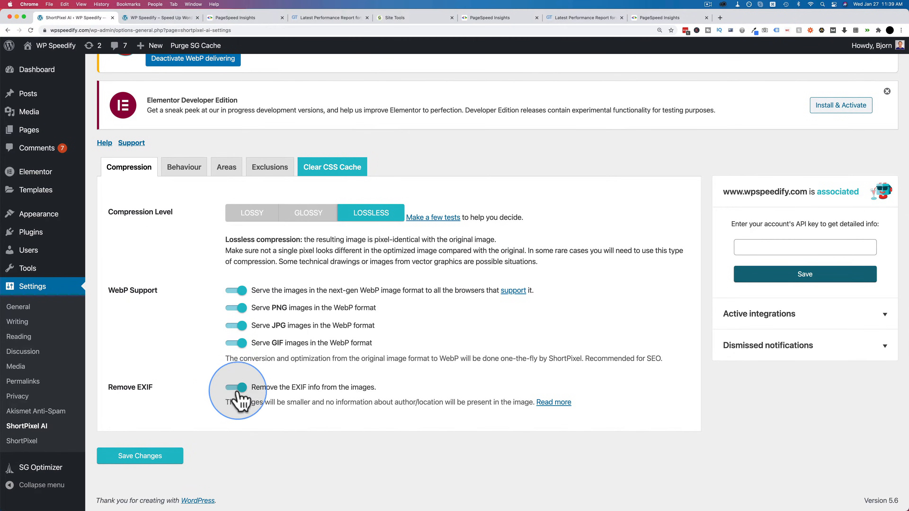
click(178, 173)
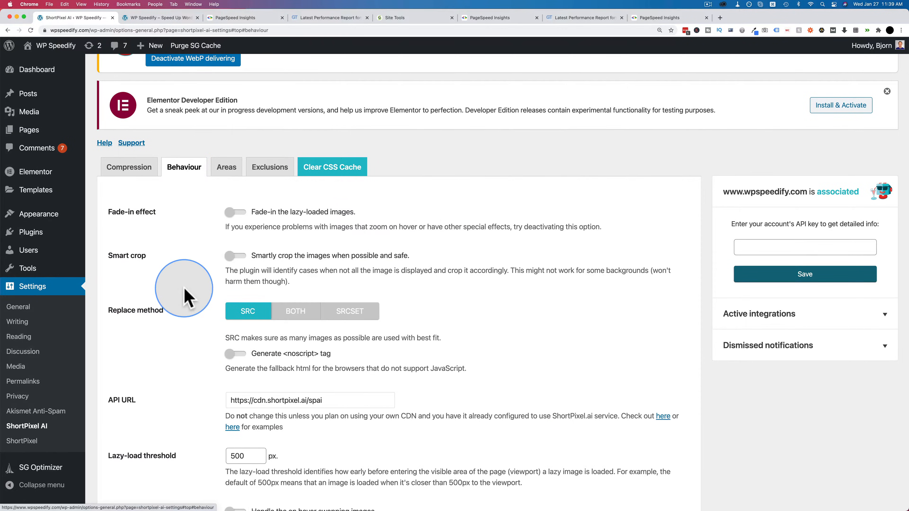
scroll(184, 293, down, 2)
scroll(184, 297, down, 2)
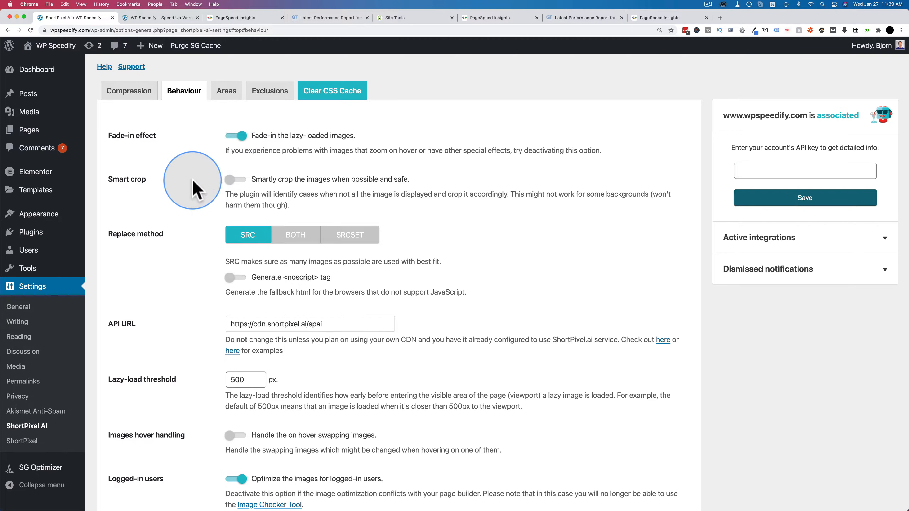
scroll(205, 187, down, 1)
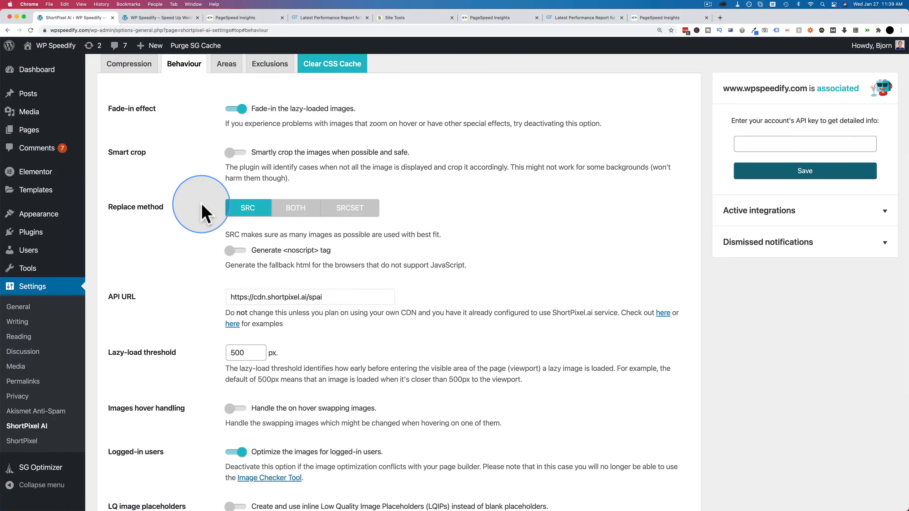
scroll(201, 211, down, 1)
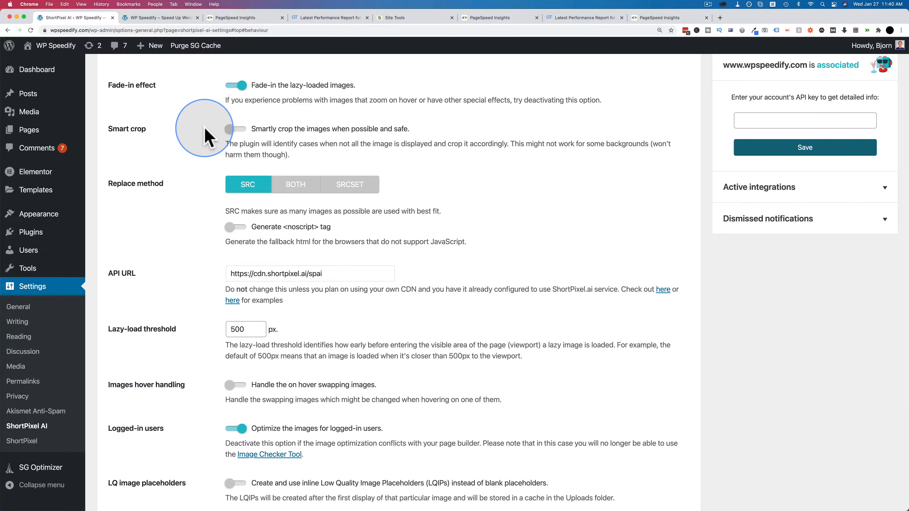
scroll(197, 169, down, 5)
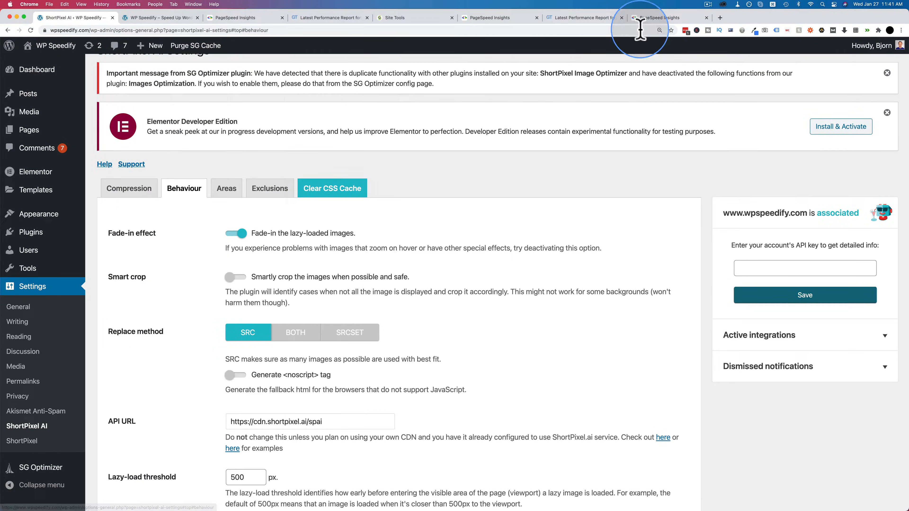
click(662, 18)
scroll(537, 234, up, 5)
scroll(533, 237, up, 3)
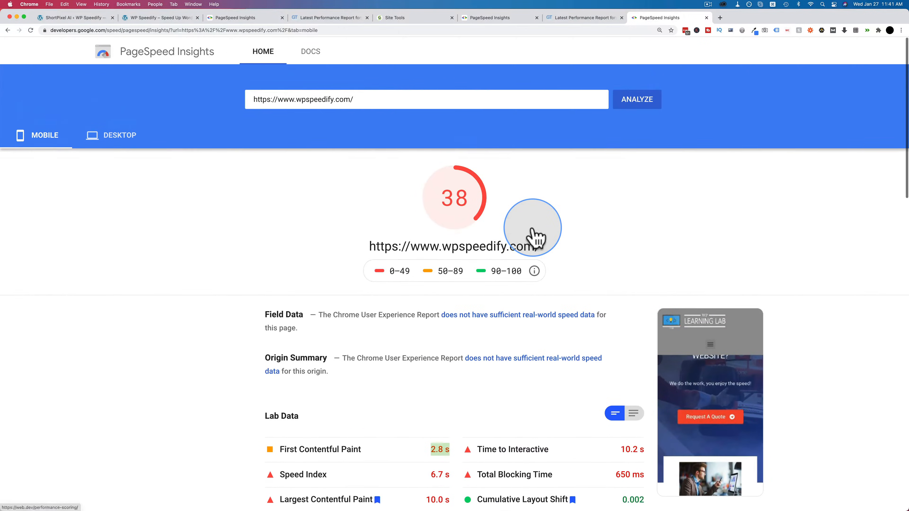
click(639, 104)
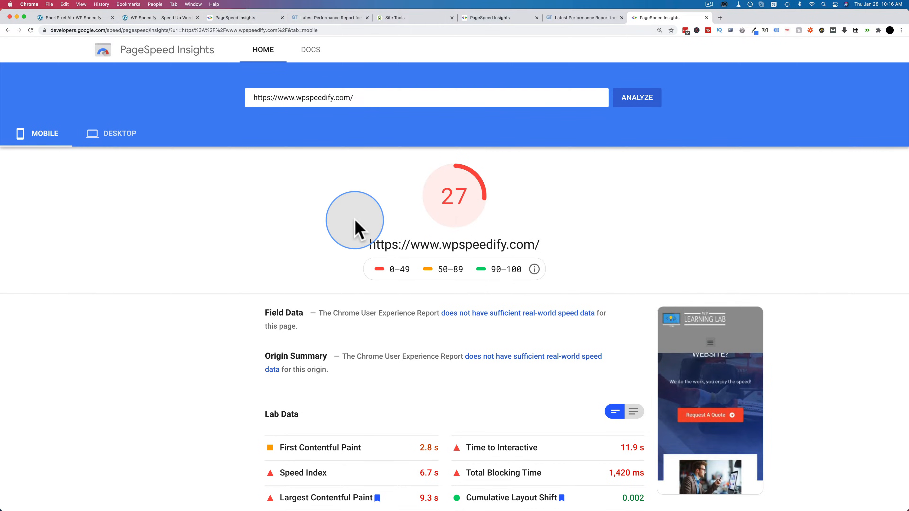
Step: Compare the mobile and desktop scores and lab data of the new report with the earlier PageSpeed Insights report
scroll(355, 221, down, 1)
scroll(355, 221, down, 2)
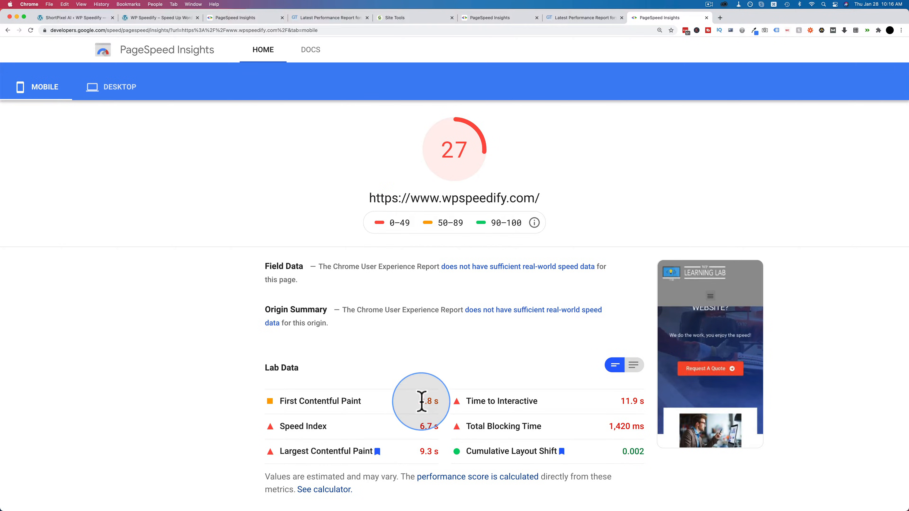
click(129, 105)
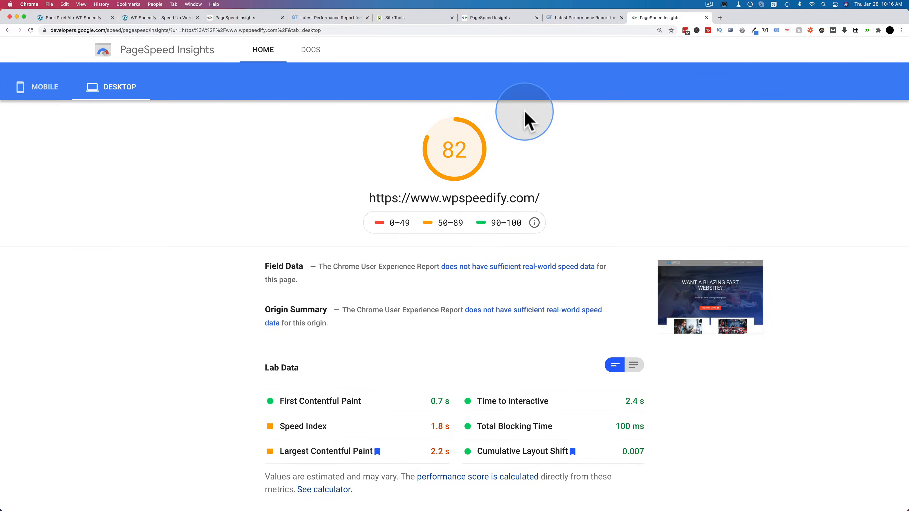
click(498, 17)
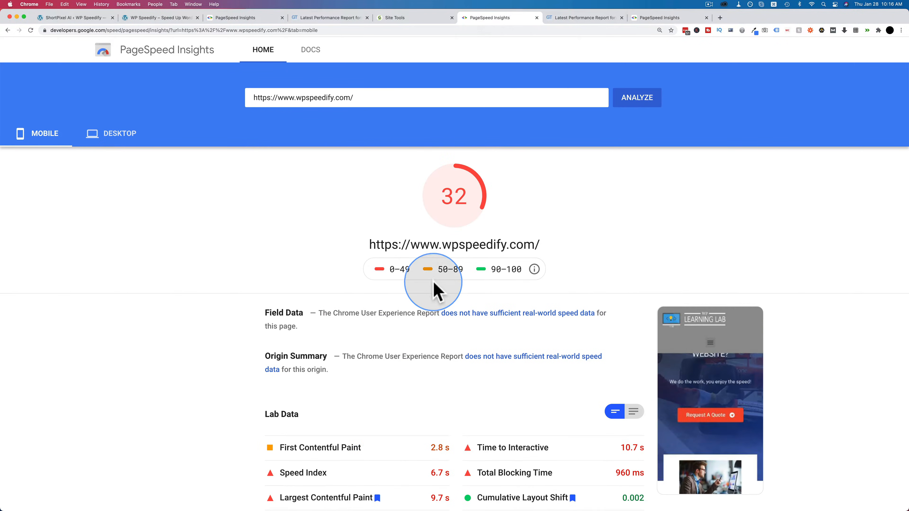
scroll(433, 334, down, 2)
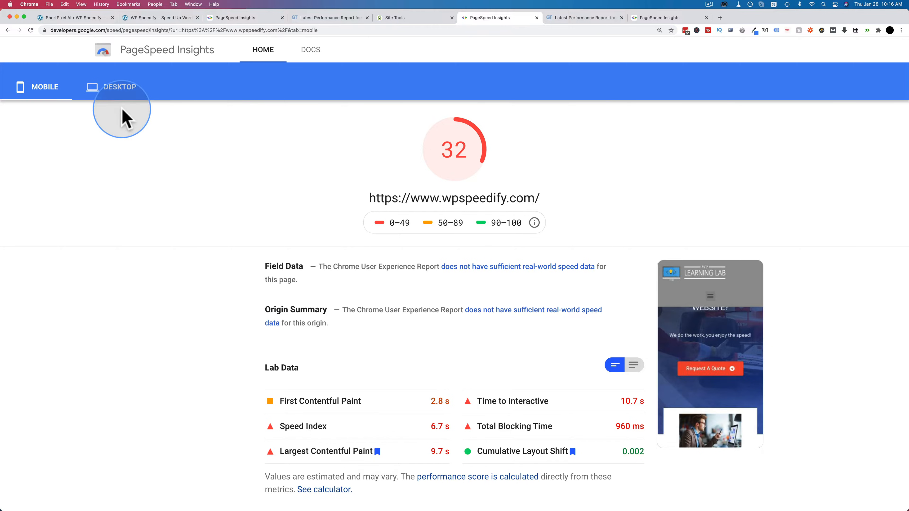
click(122, 95)
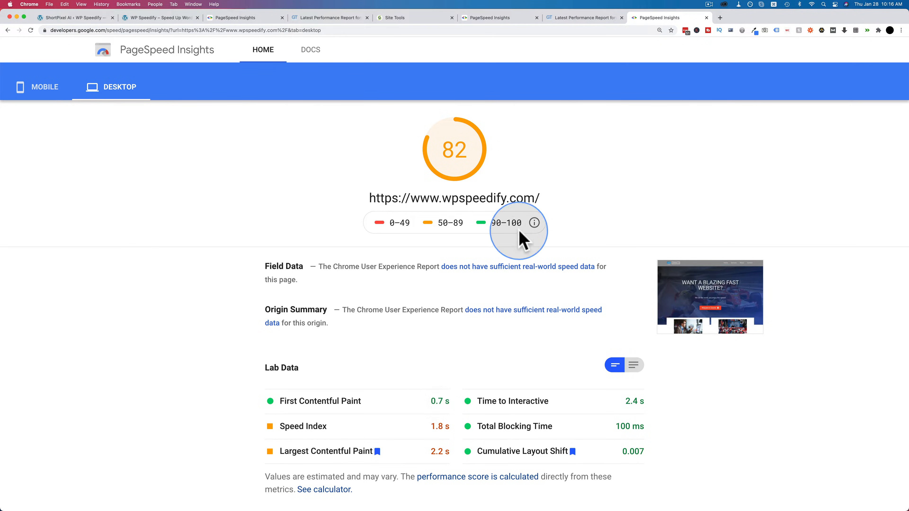
Step: Examine the desktop lab data, opportunities and diagnostics in the new PageSpeed Insights report
scroll(562, 154, down, 7)
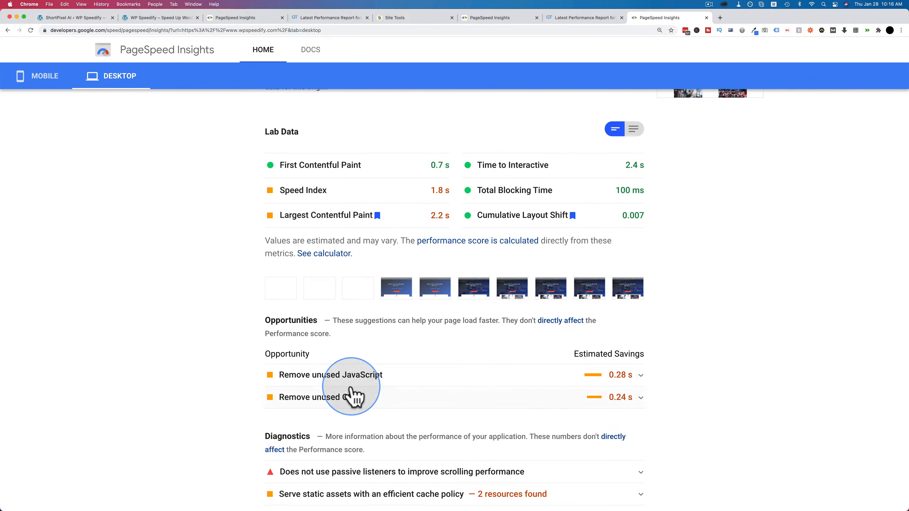
scroll(355, 394, down, 2)
scroll(544, 314, up, 1)
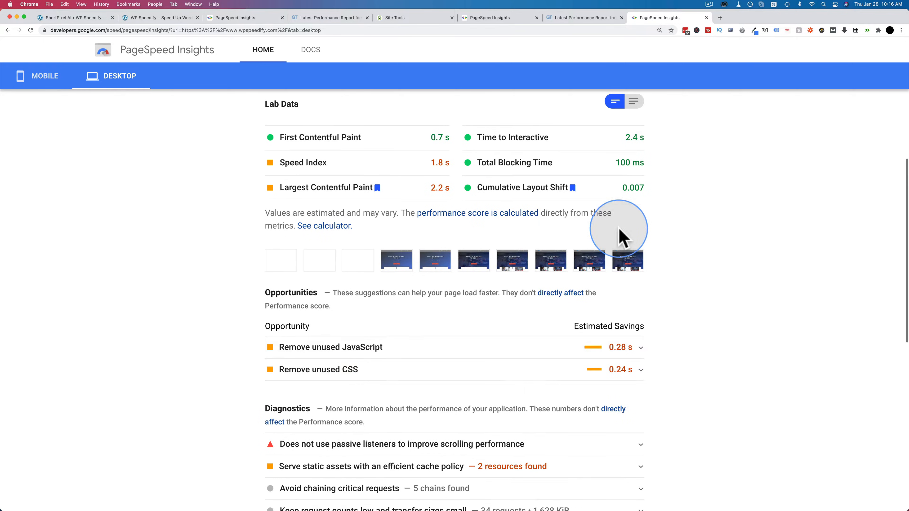
scroll(643, 312, up, 9)
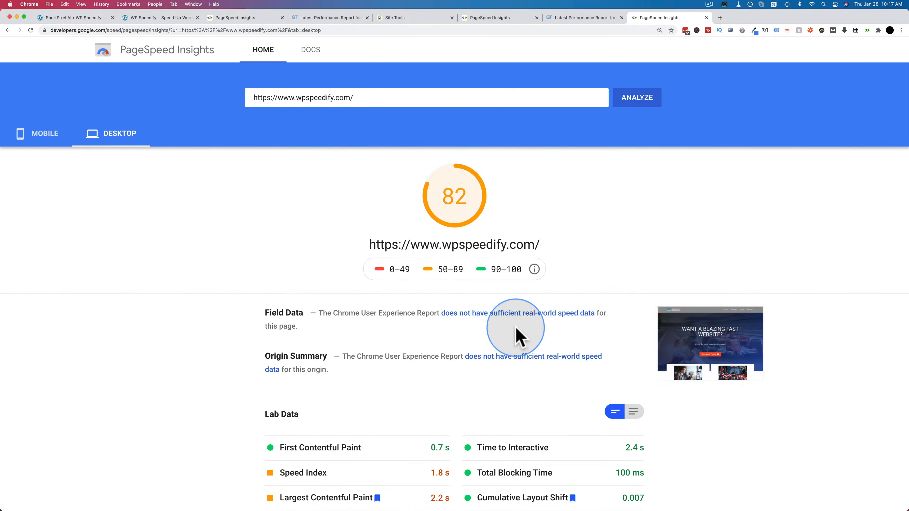
scroll(573, 374, down, 1)
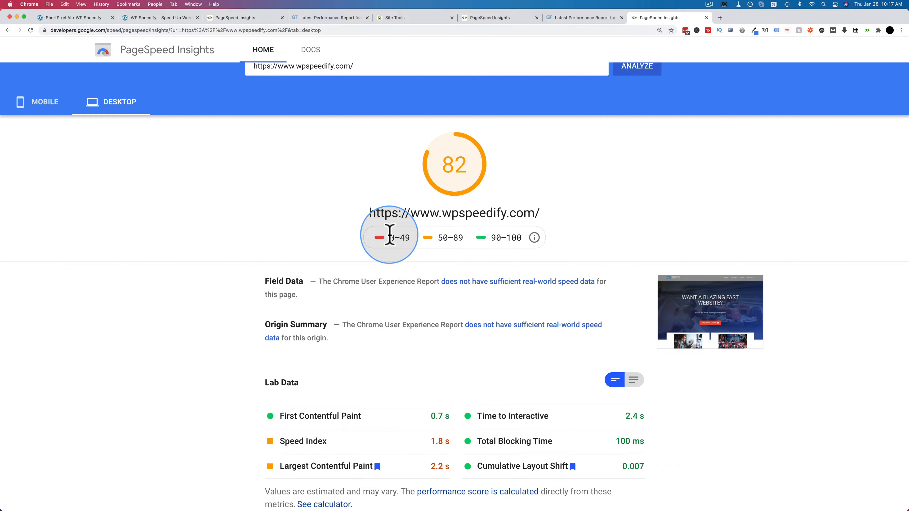
Step: Exclude /wp-includes/js/jquery/jquery.min.js and /wp-includes/js/jquery/jquery-migrate.min.js from Defer Render-blocking JS in SG Optimizer's frontend optimization
click(64, 20)
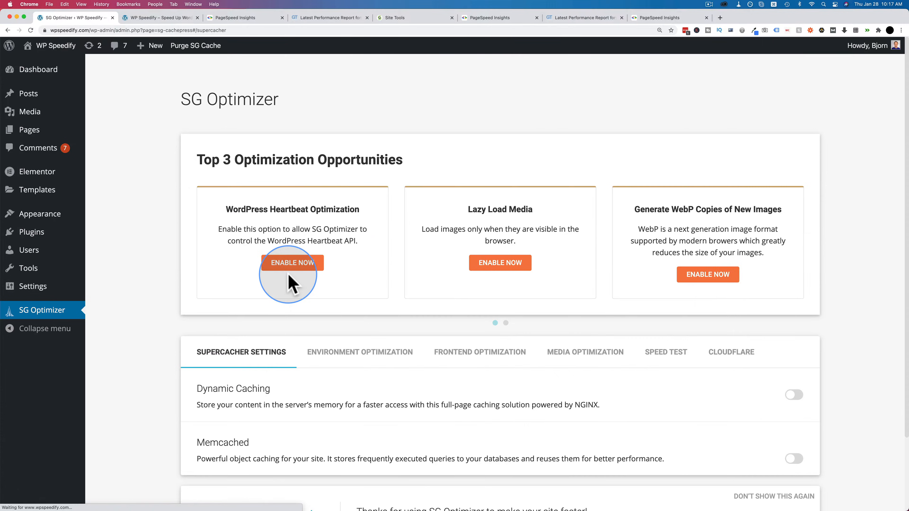
click(465, 282)
scroll(442, 287, down, 8)
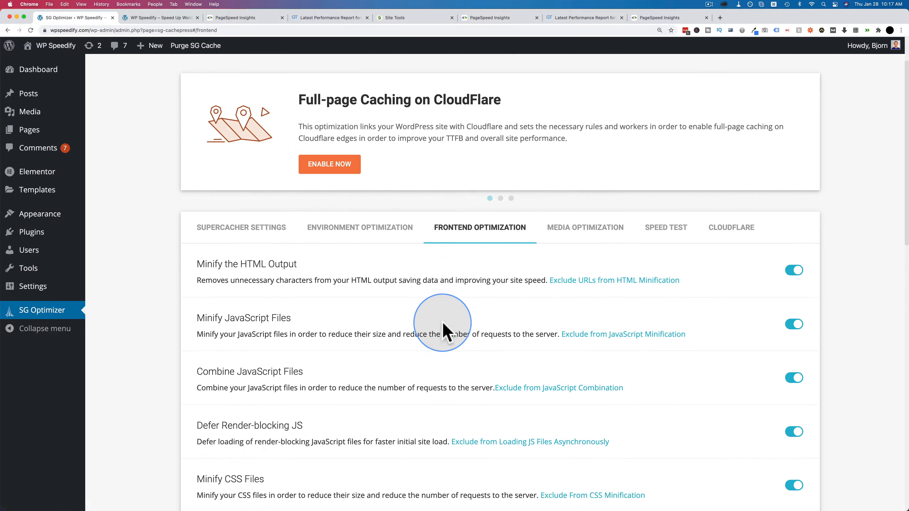
scroll(444, 330, down, 1)
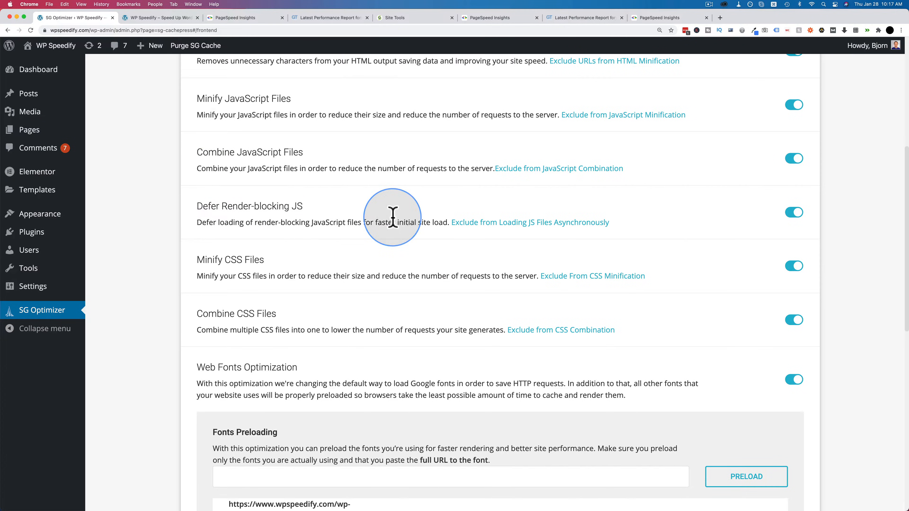
click(526, 231)
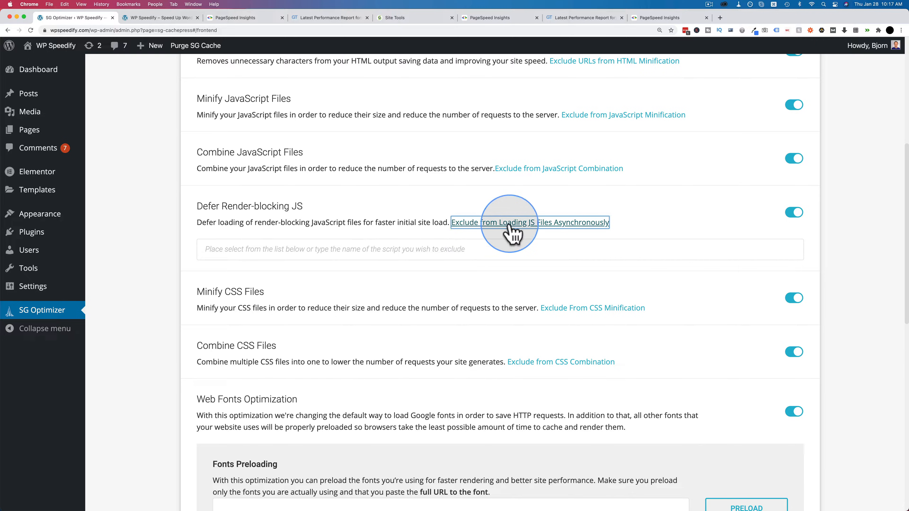
click(424, 246)
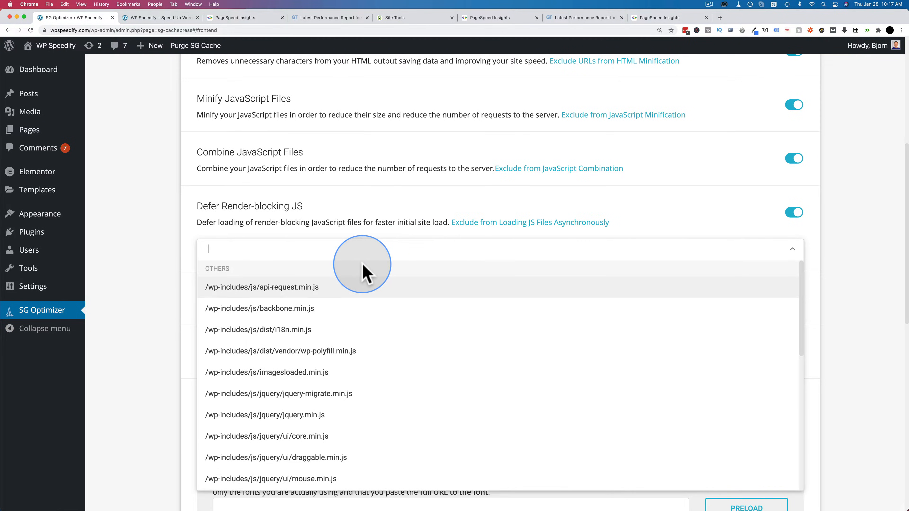
text(jqu)
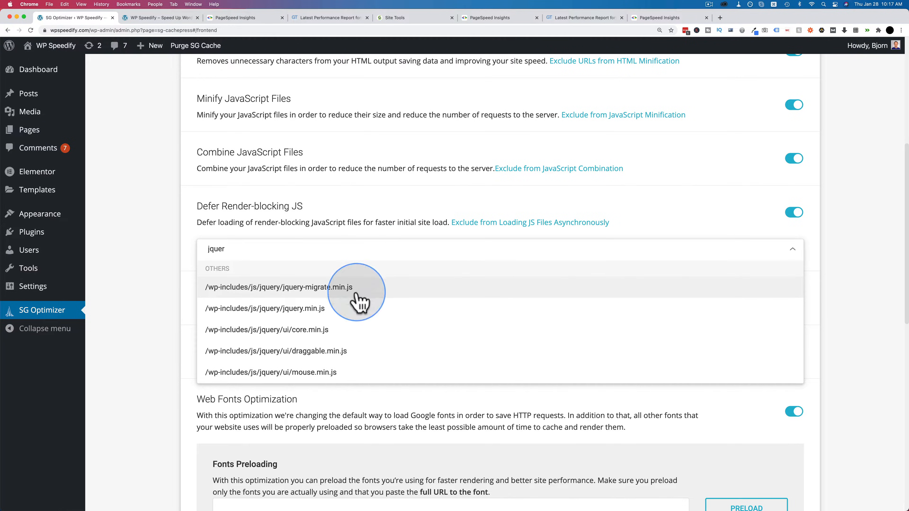
text(er)
click(290, 313)
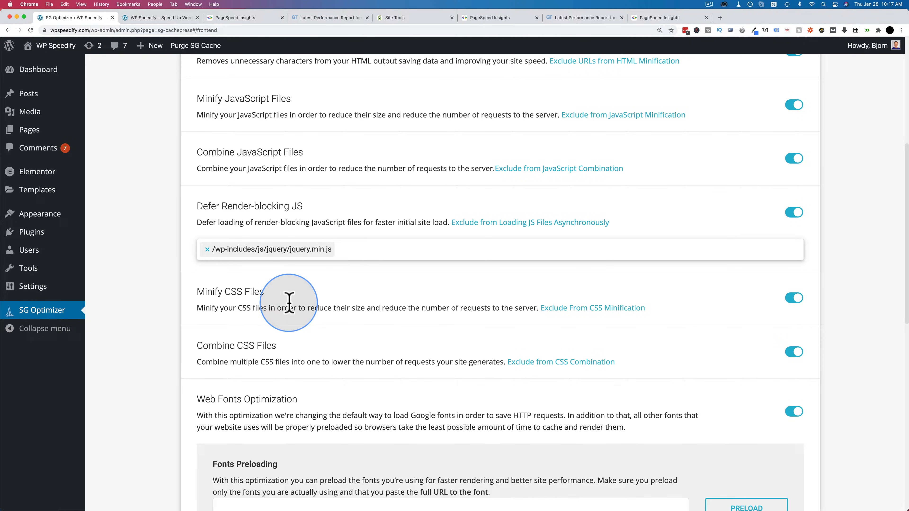
click(355, 251)
text(jquery)
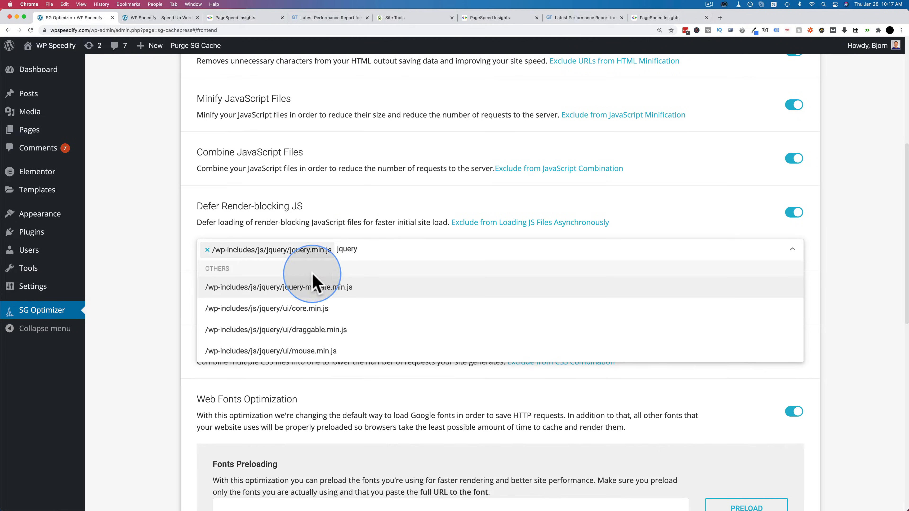
click(270, 297)
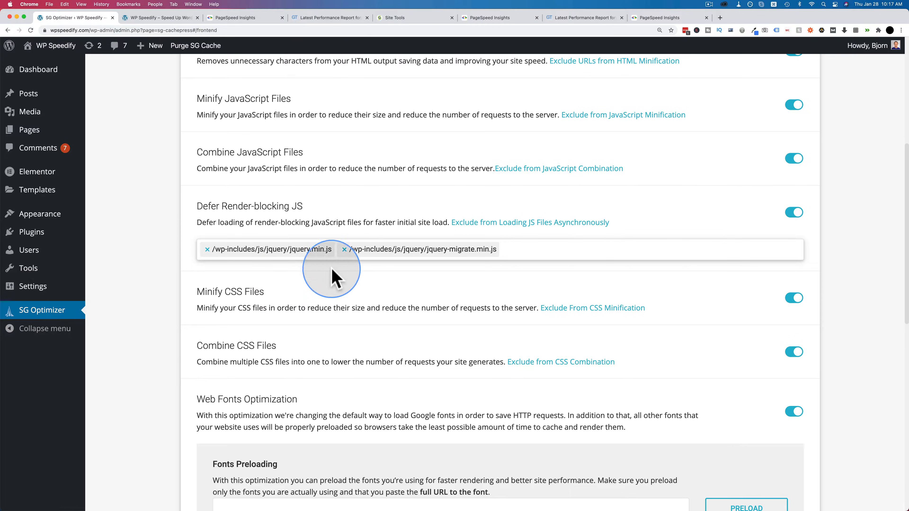
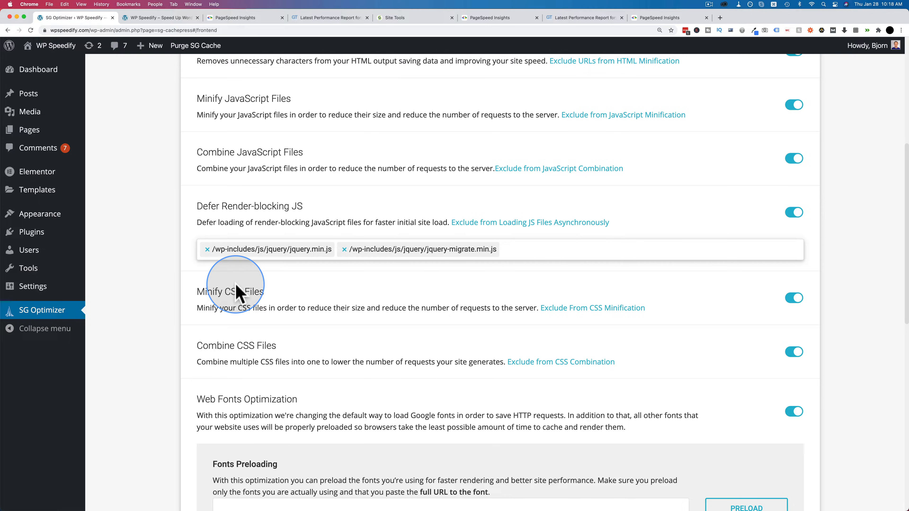
Step: Remove both jQuery scripts from the Defer Render-blocking JS exclusion list
click(207, 249)
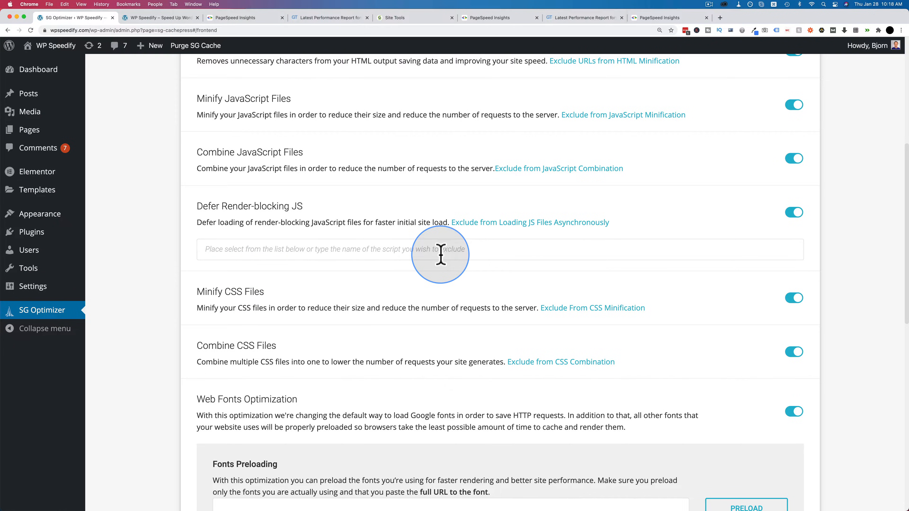
scroll(440, 255, down, 1)
Step: Examine the desktop opportunities in the latest PageSpeed Insights report, including the scripts listed under Remove unused JavaScript
click(658, 18)
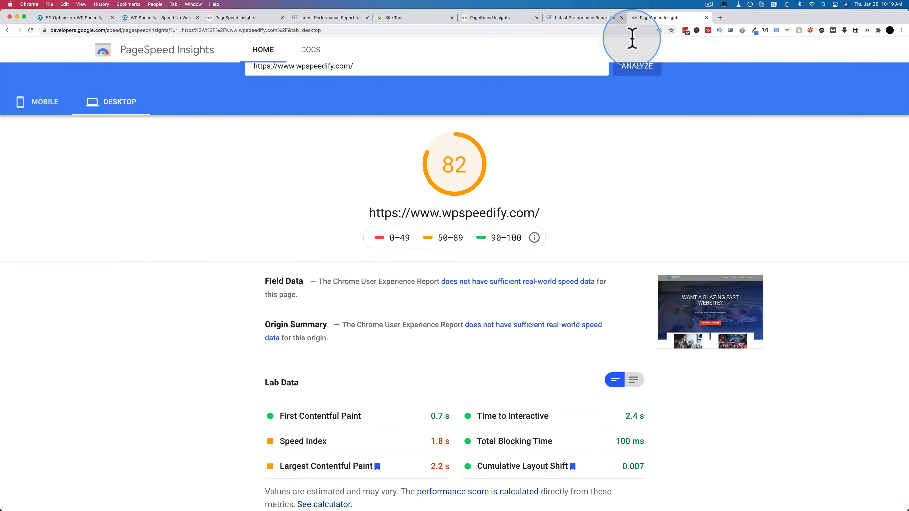
scroll(298, 257, down, 6)
scroll(298, 257, down, 3)
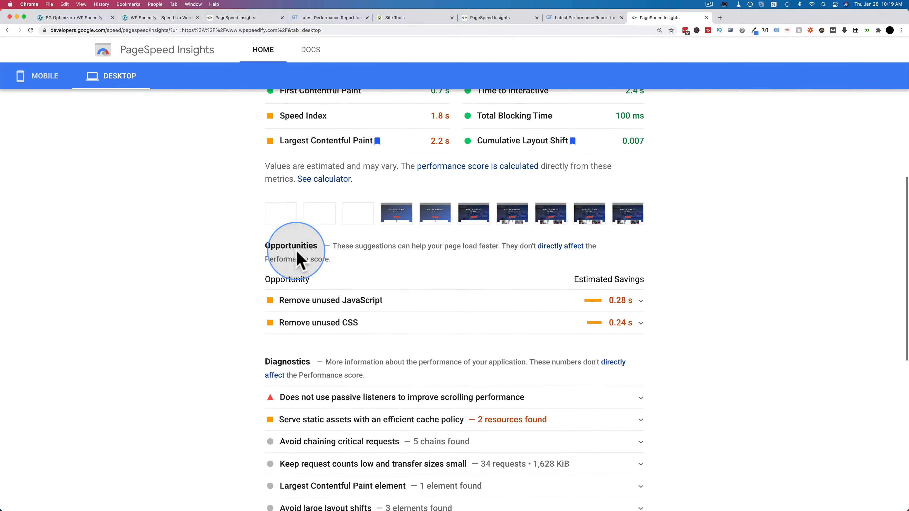
click(630, 297)
scroll(521, 315, down, 7)
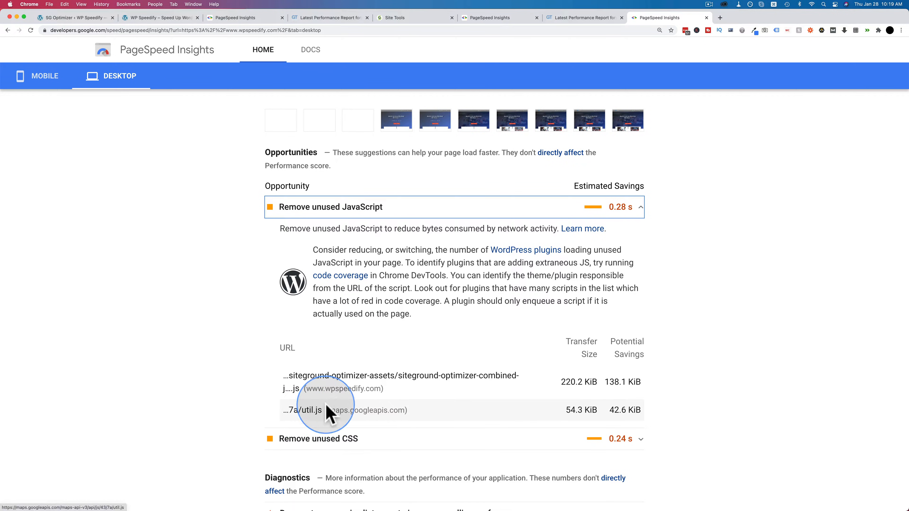
Step: Examine the mobile opportunities for next-gen image formats, unused JavaScript and render-blocking resources, looking for Google Maps files
click(42, 83)
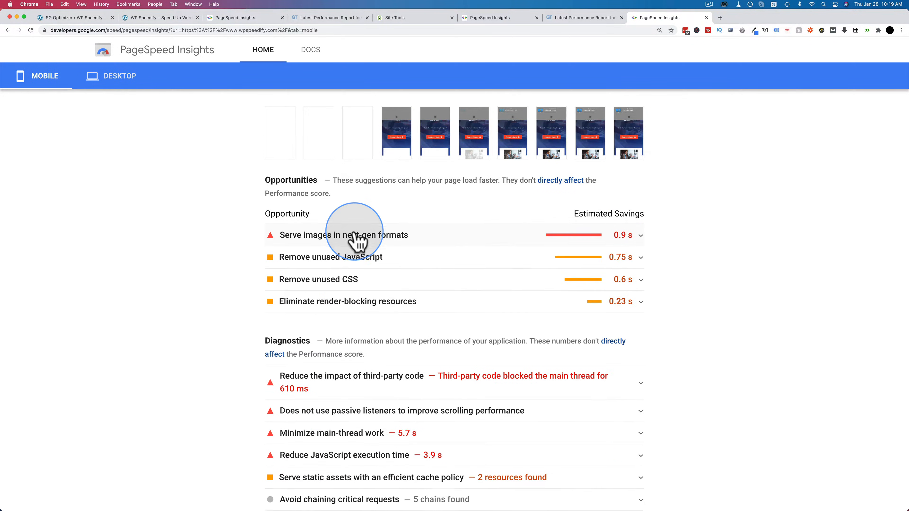
scroll(375, 241, down, 1)
click(639, 219)
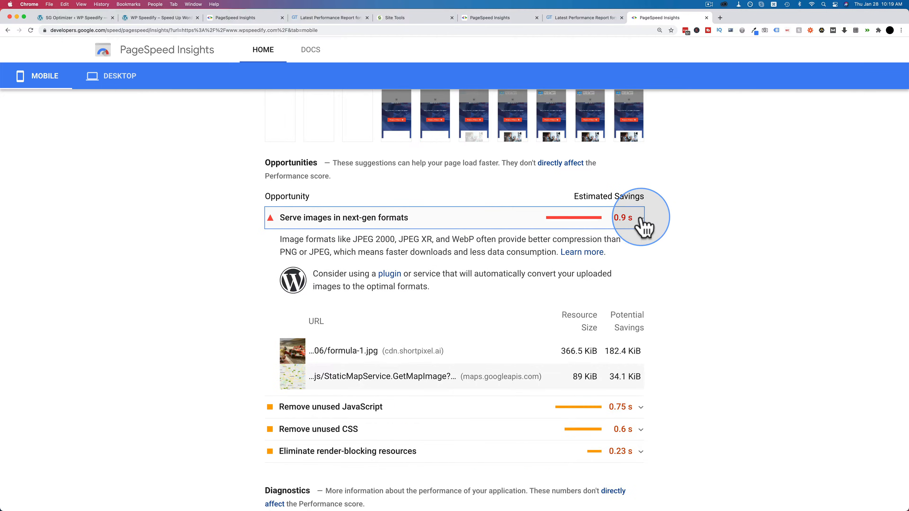
scroll(494, 342, down, 1)
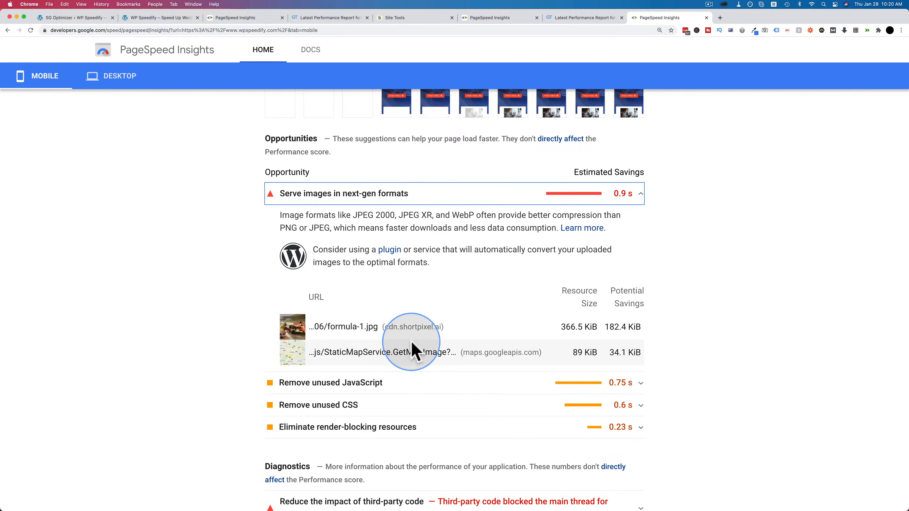
click(422, 383)
scroll(422, 385, down, 5)
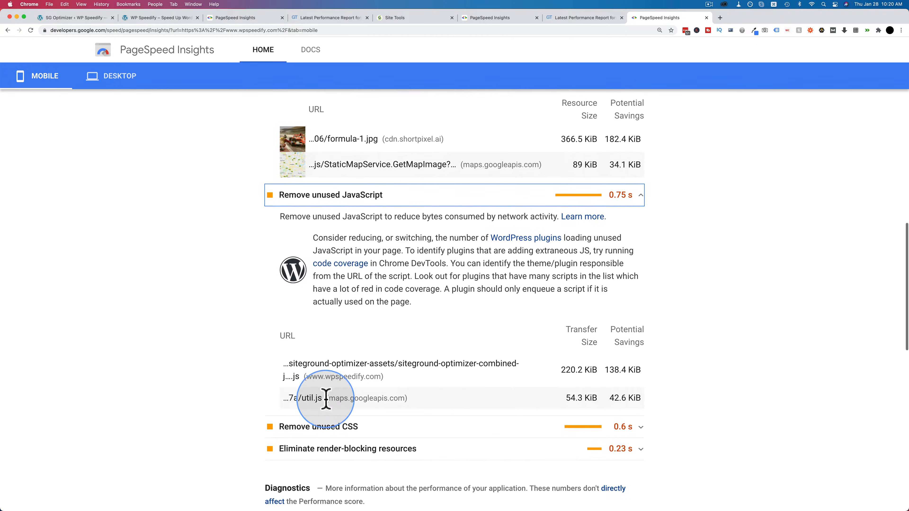
scroll(398, 419, down, 3)
click(420, 408)
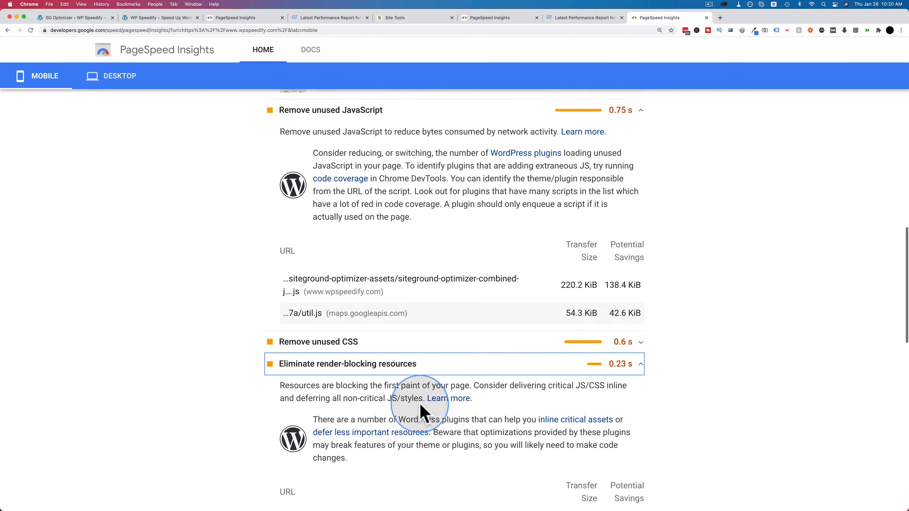
scroll(422, 413, down, 5)
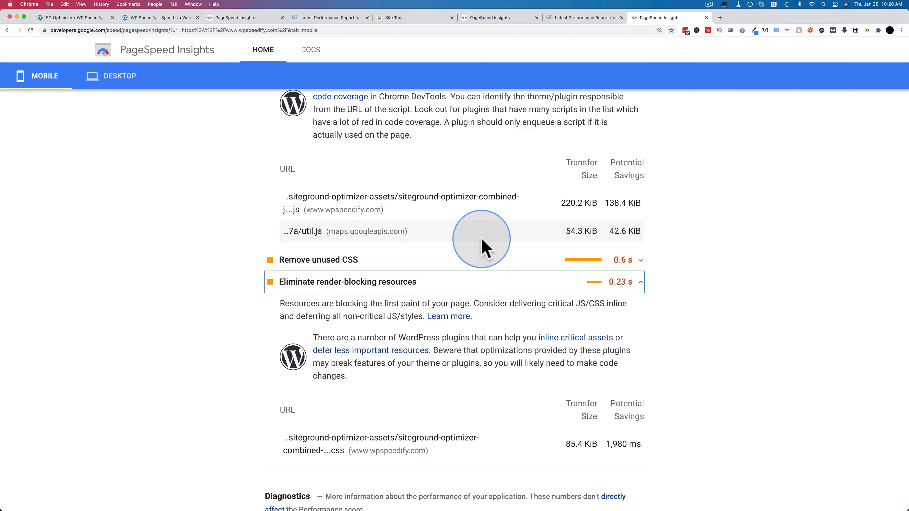
scroll(483, 243, up, 4)
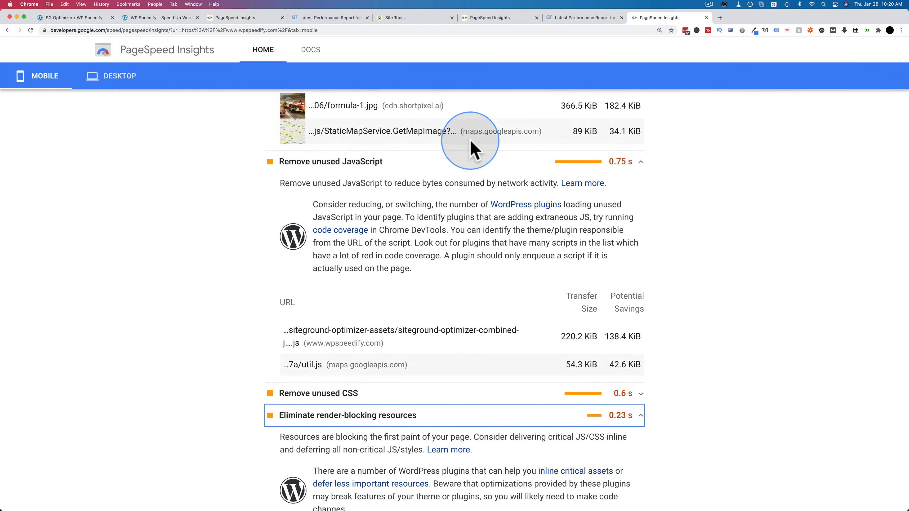
scroll(465, 143, up, 5)
Step: Inspect the embedded Google map beside the Drop Us A Line! form on the wpspeedify.com homepage
click(177, 20)
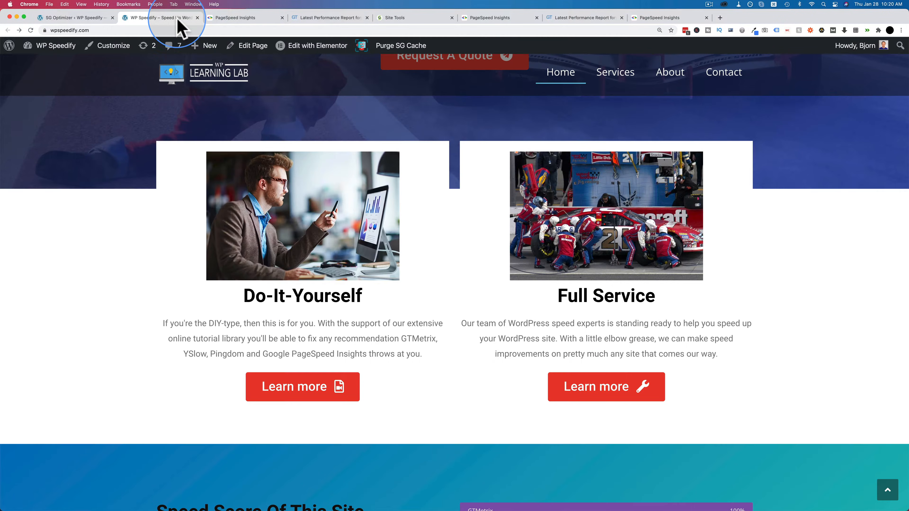
scroll(488, 224, down, 10)
scroll(492, 219, down, 3)
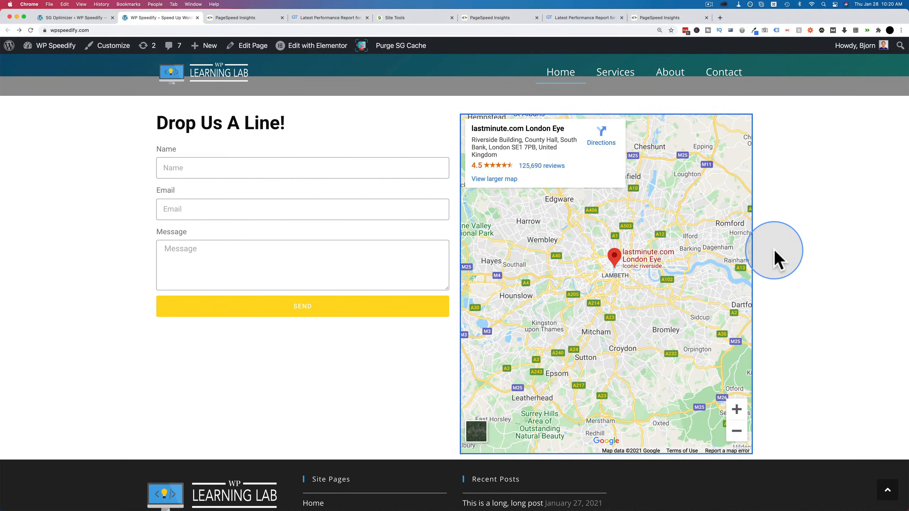
mouse_move(507, 283)
mouse_down()
mouse_move(592, 260)
mouse_move(488, 283)
mouse_move(623, 301)
mouse_move(574, 294)
mouse_move(647, 286)
mouse_up()
Step: Open the homepage in Elementor and delete the Google Maps widget beside the contact form
click(313, 47)
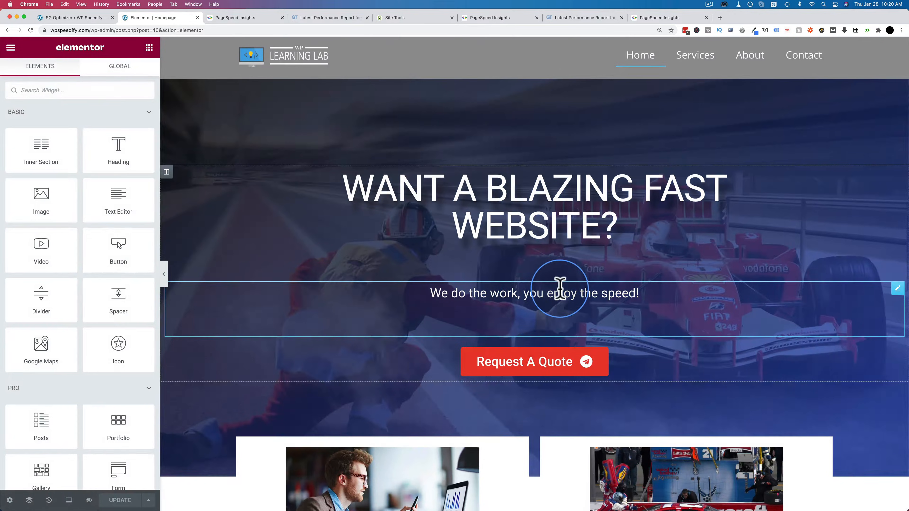
scroll(560, 290, down, 5)
scroll(560, 292, down, 20)
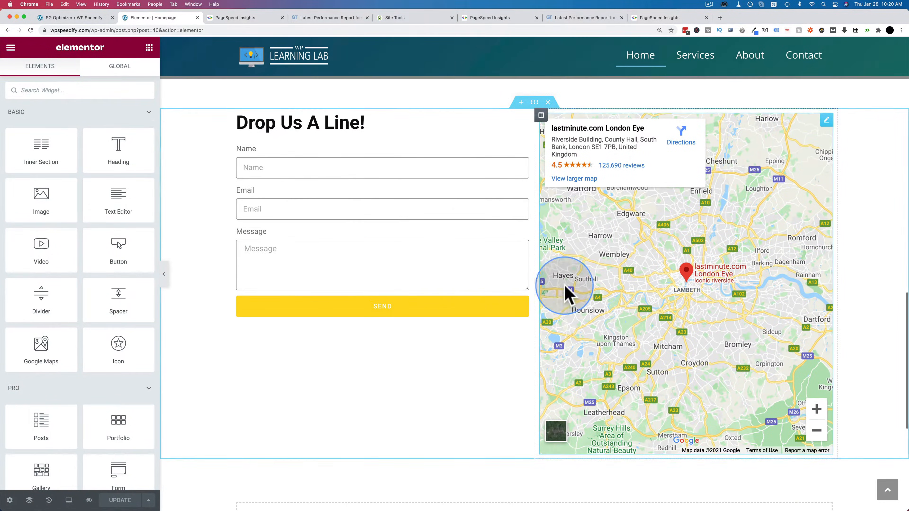
right_click(825, 124)
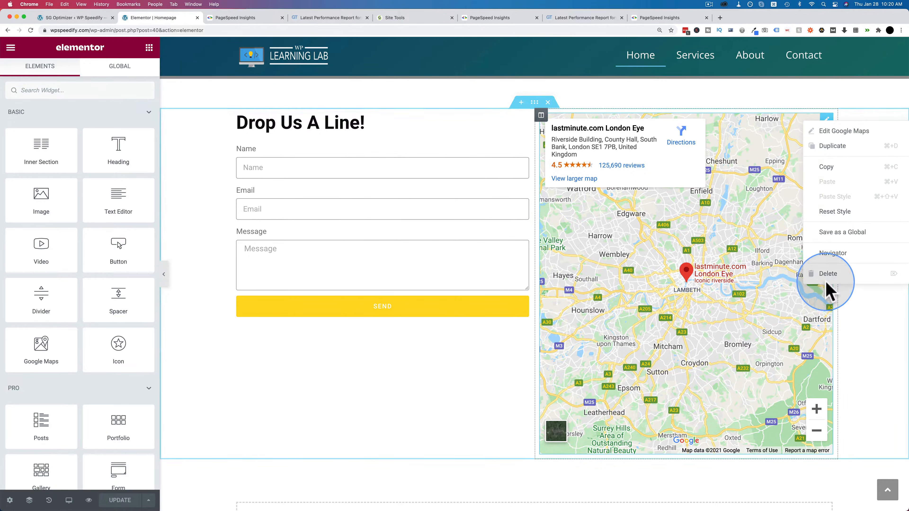
click(826, 273)
Step: Add an Image widget beside the contact form, using wpspeedify-google-map-replacement.png from the media library
drag(40, 193, 649, 185)
click(97, 158)
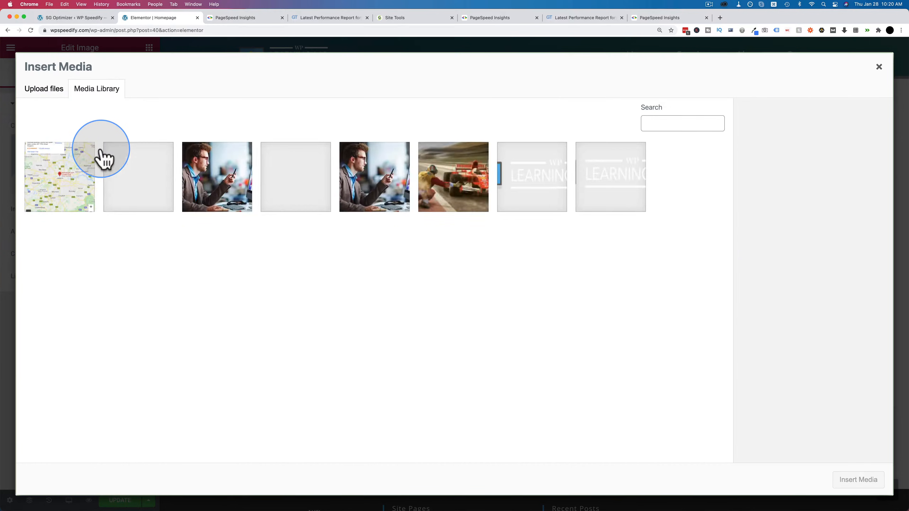
click(67, 174)
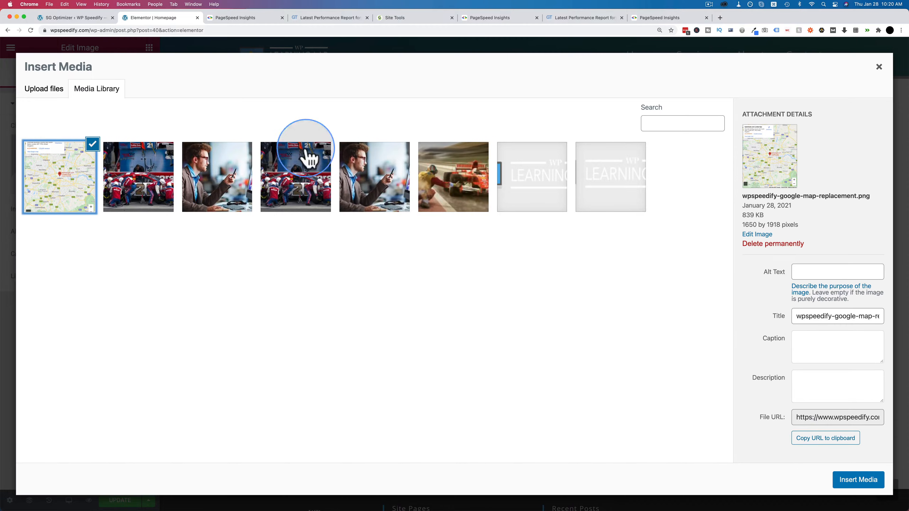
click(850, 482)
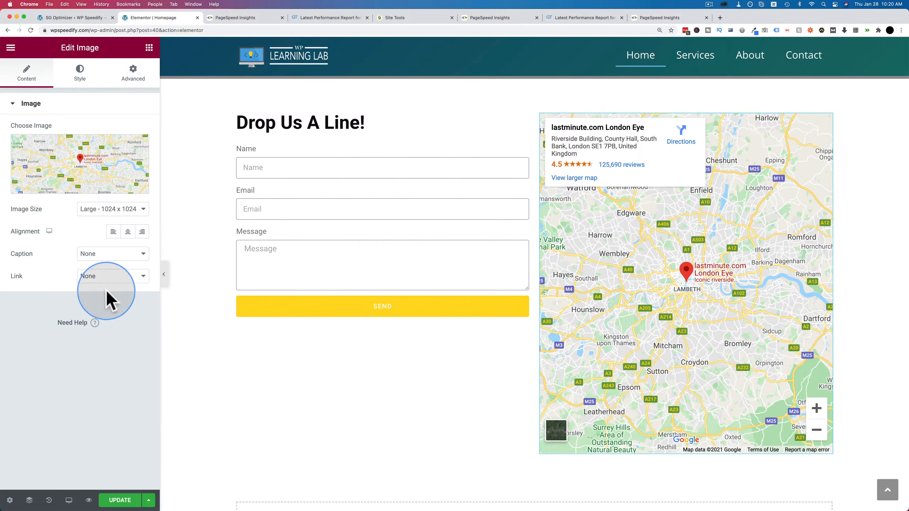
click(100, 277)
click(92, 297)
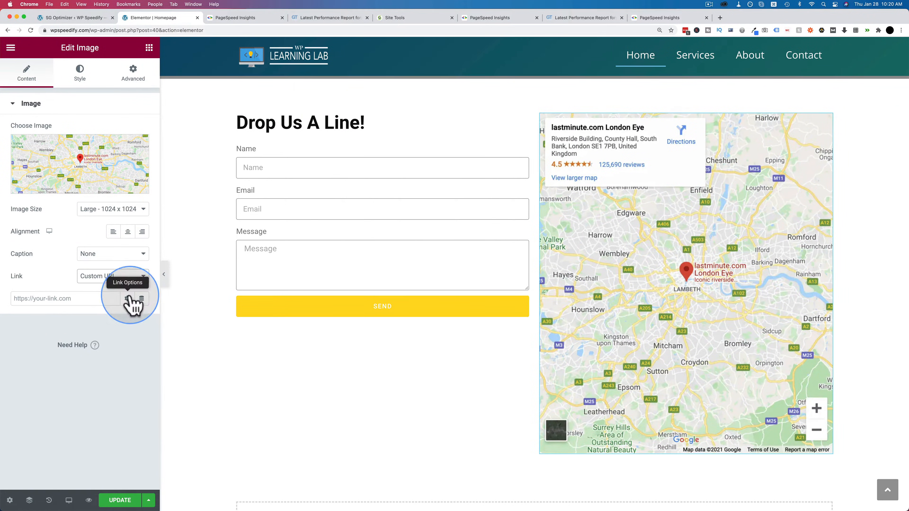
click(115, 276)
click(90, 254)
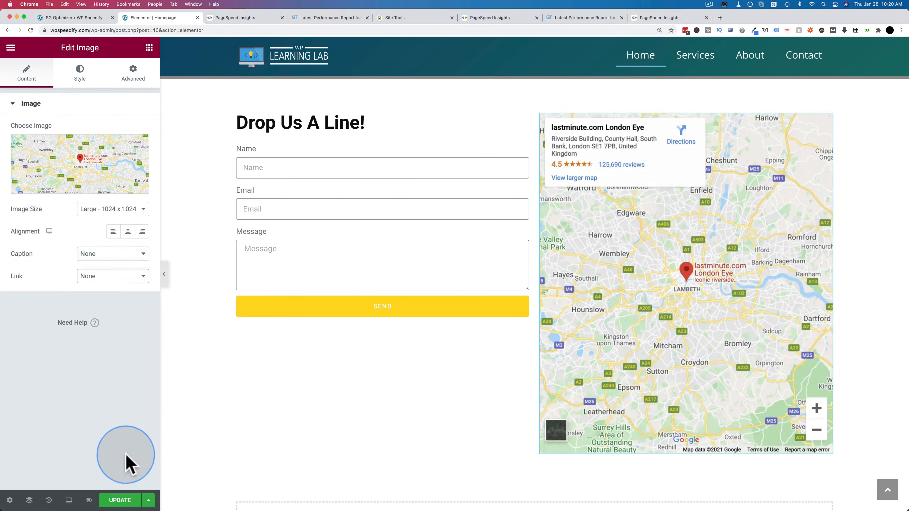
click(120, 500)
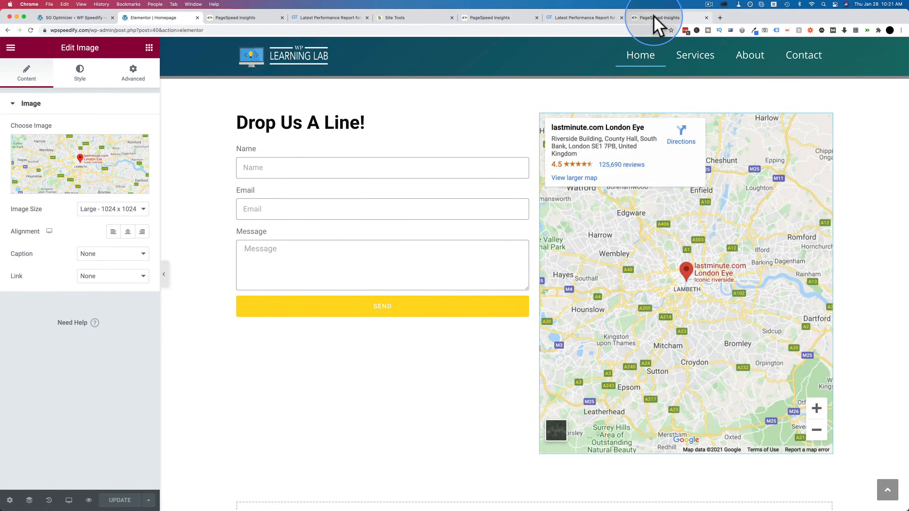
click(655, 18)
scroll(669, 209, up, 10)
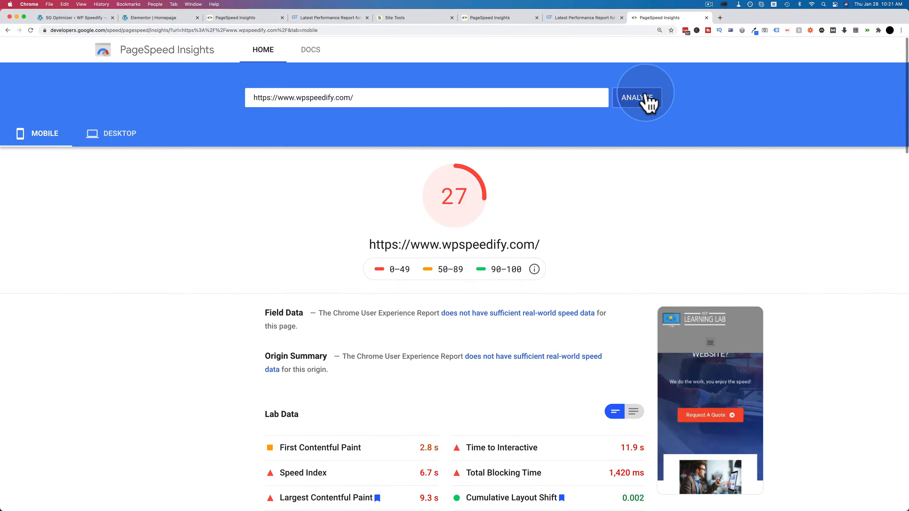
click(640, 102)
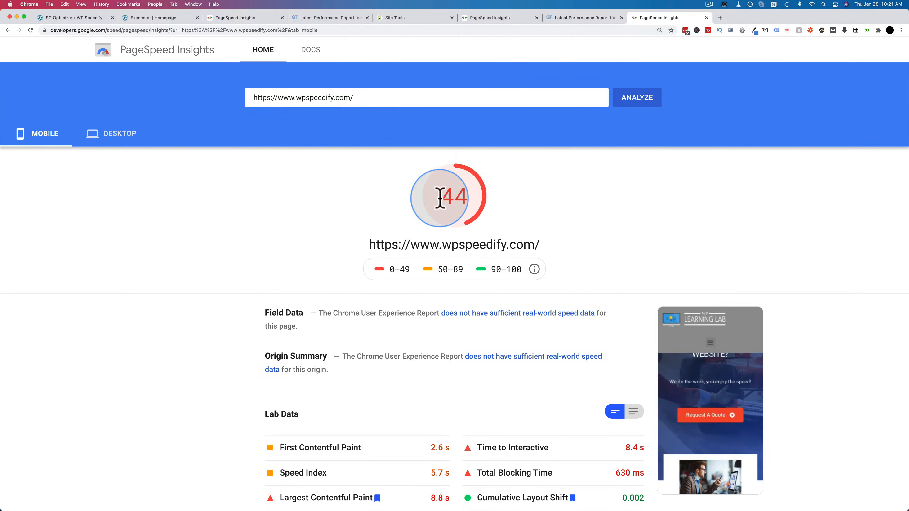
Step: Examine the mobile score and lab data in the PageSpeed Insights report run after the map replacement
scroll(428, 211, down, 5)
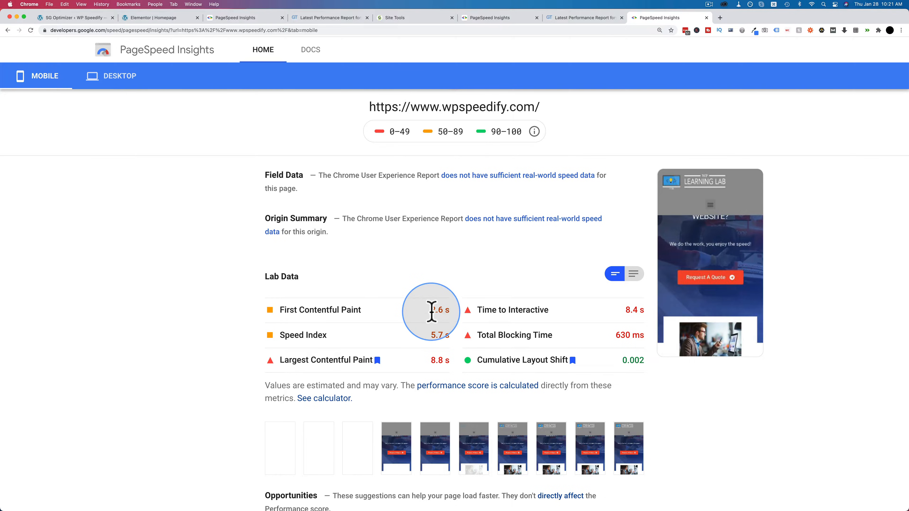
scroll(432, 312, down, 3)
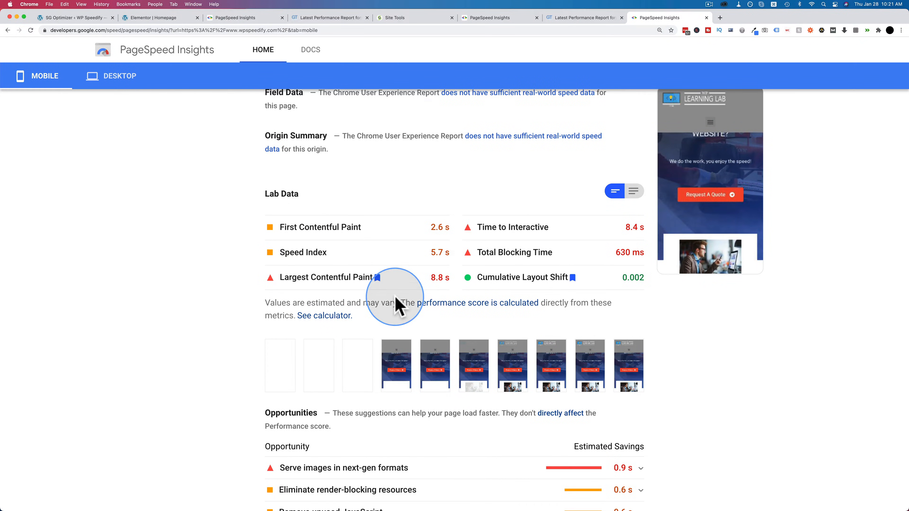
scroll(396, 305, down, 6)
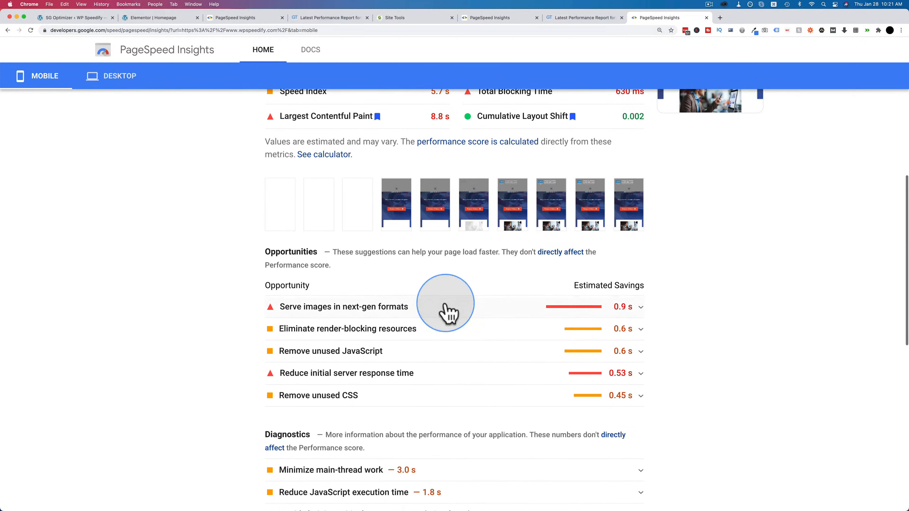
Step: Examine the mobile details for render-blocking resources, unused JavaScript, initial server response time and unused CSS
click(631, 334)
scroll(640, 359, down, 5)
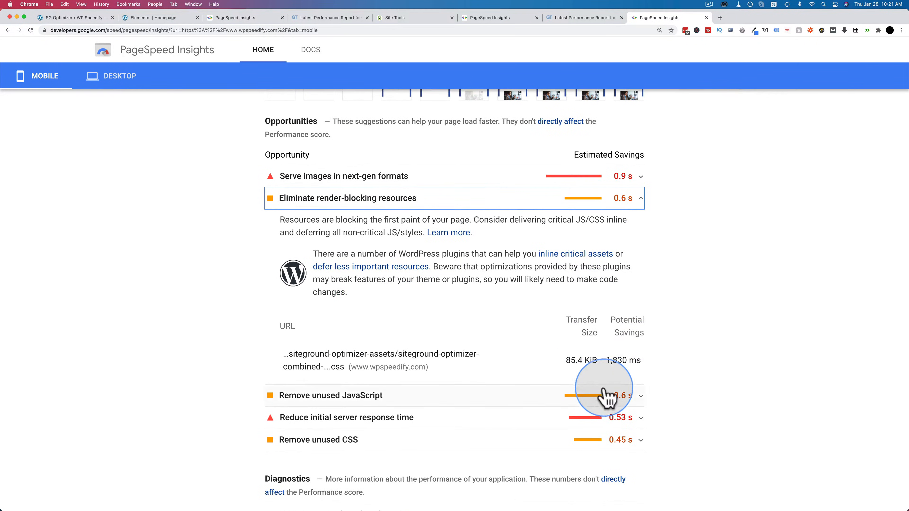
click(633, 399)
scroll(636, 393, down, 2)
scroll(537, 401, down, 2)
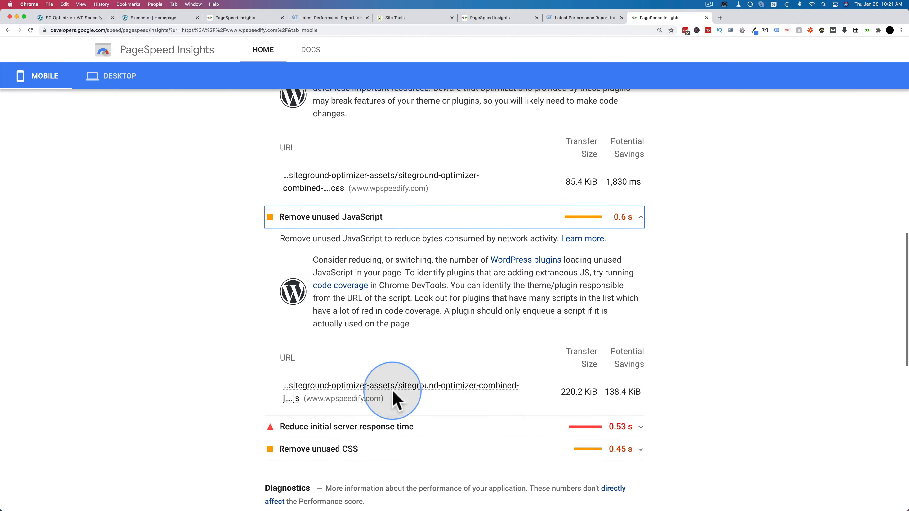
click(646, 433)
scroll(645, 393, down, 5)
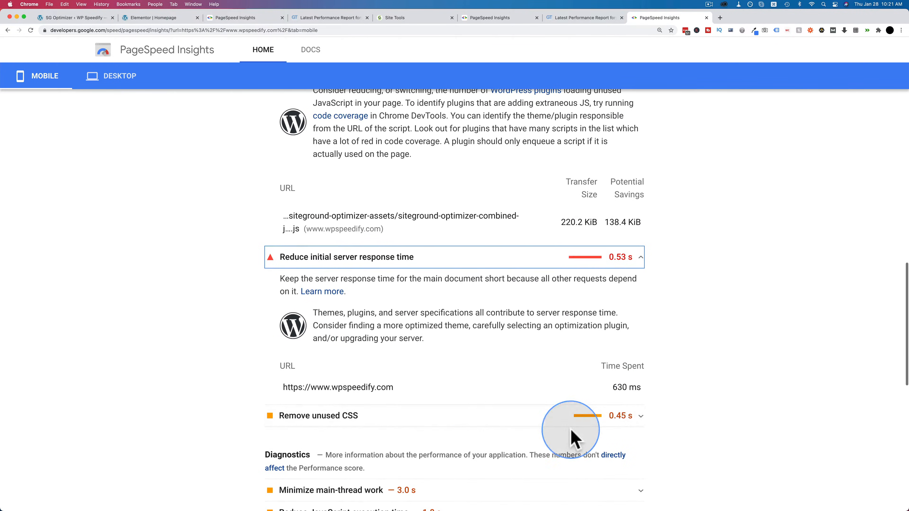
click(640, 421)
scroll(641, 428, down, 5)
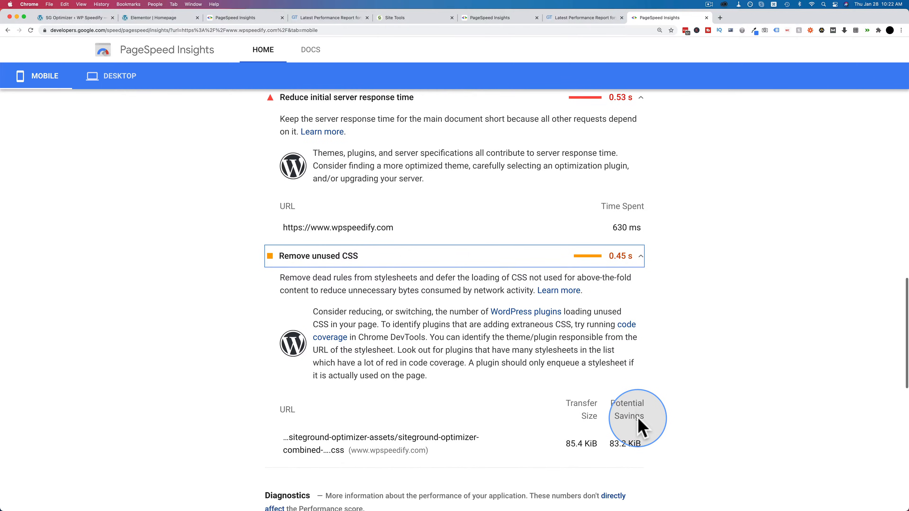
Step: Check which images are listed under Serve images in next-gen formats in the mobile report, and collapse the details again
scroll(641, 428, up, 10)
scroll(639, 428, up, 6)
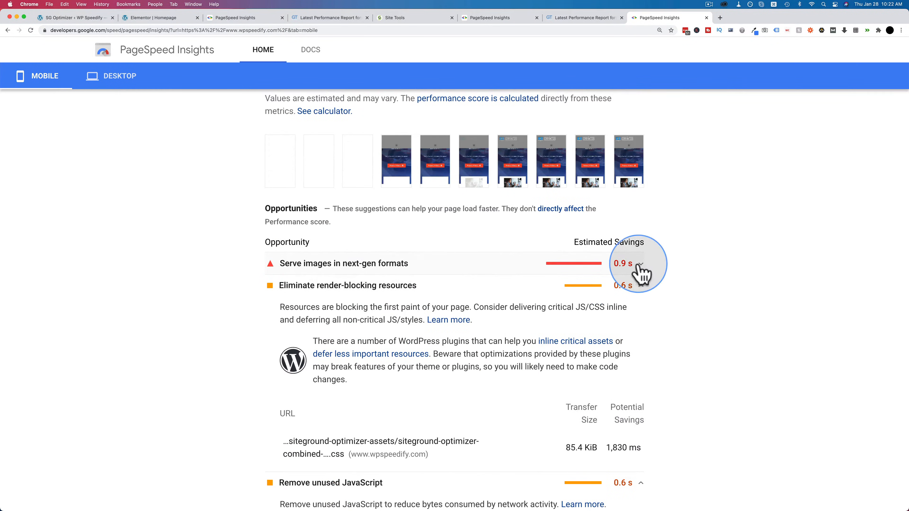
click(640, 264)
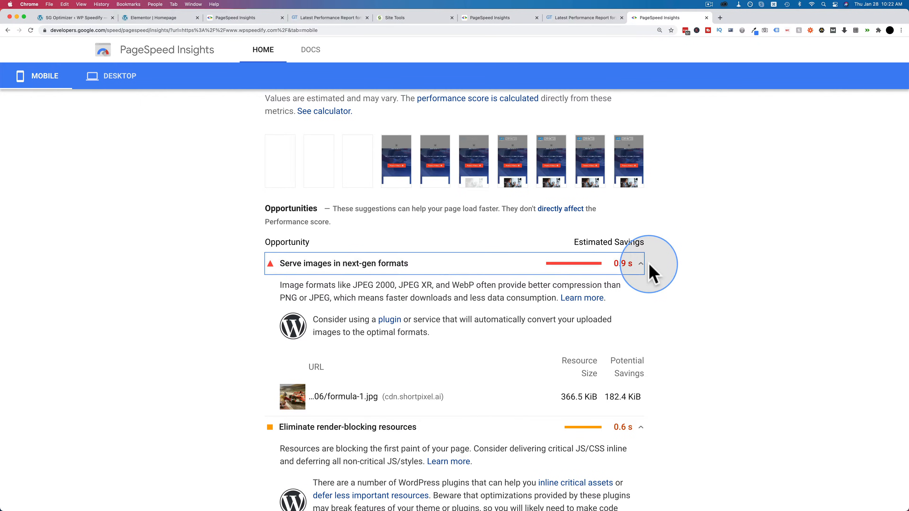
click(639, 267)
scroll(670, 251, up, 10)
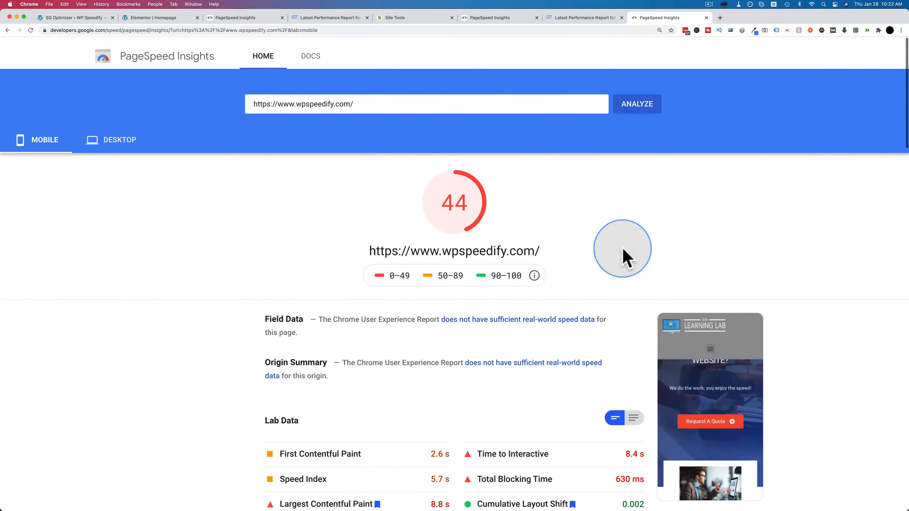
Step: Examine the desktop lab data and diagnostics in the report run after the map replacement
click(118, 132)
scroll(347, 251, down, 6)
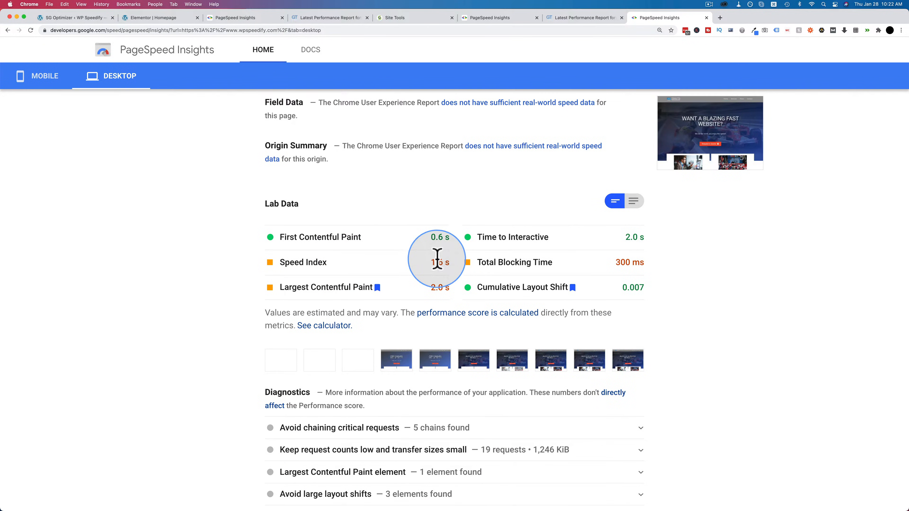
Step: Review the desktop diagnostics, passed audits and overall score, and compare them with the mobile score
scroll(557, 279, down, 3)
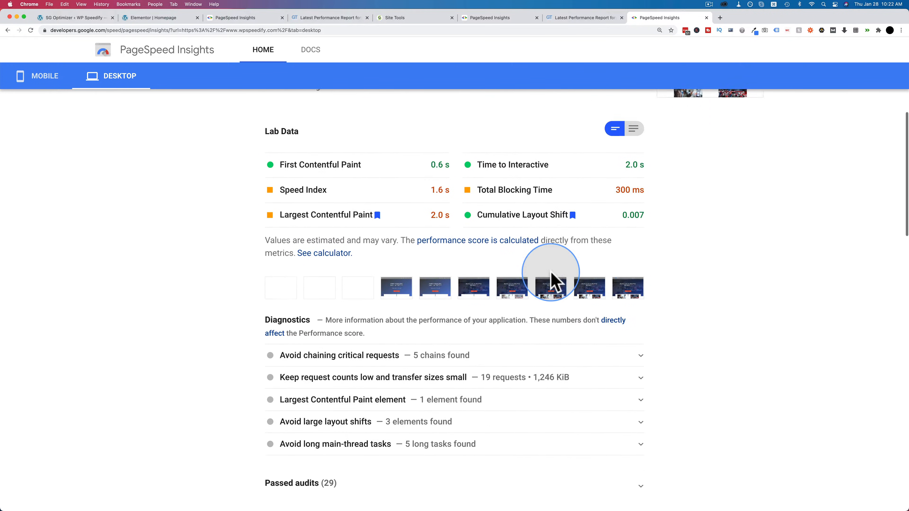
scroll(552, 280, down, 1)
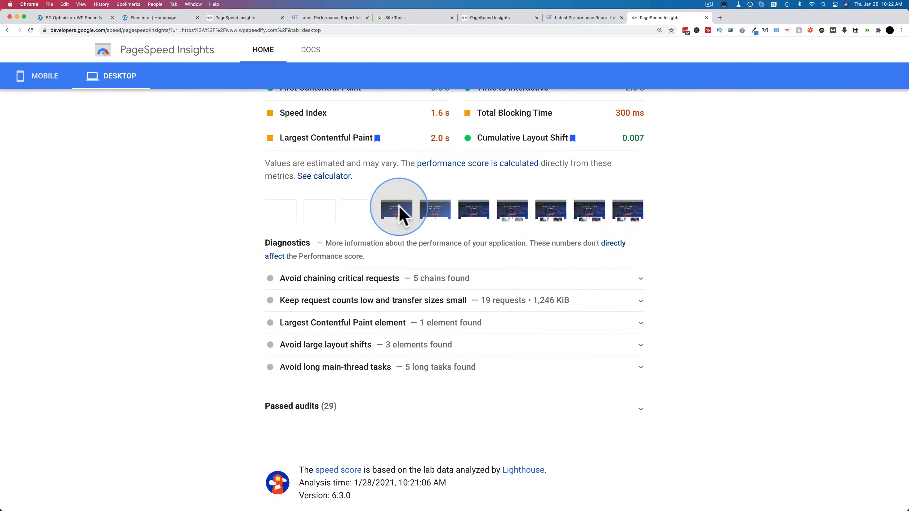
scroll(465, 371, down, 2)
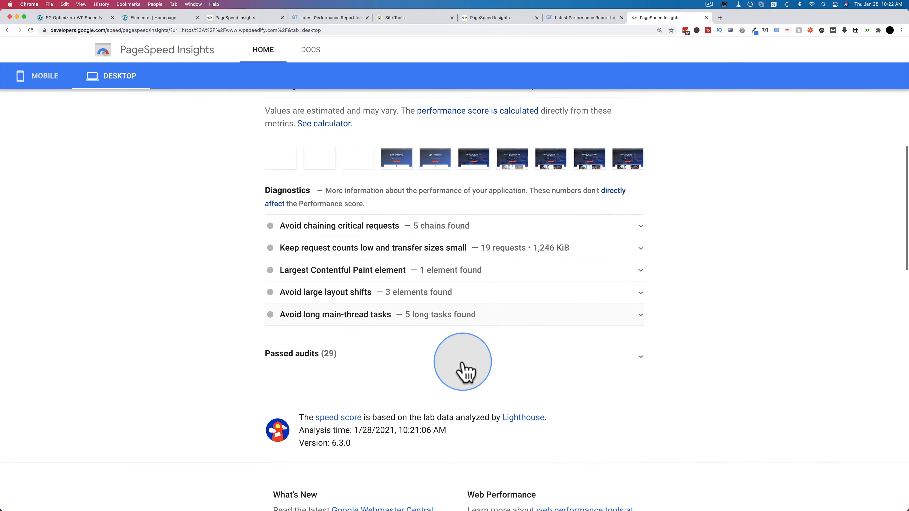
scroll(464, 371, up, 1)
scroll(394, 365, up, 1)
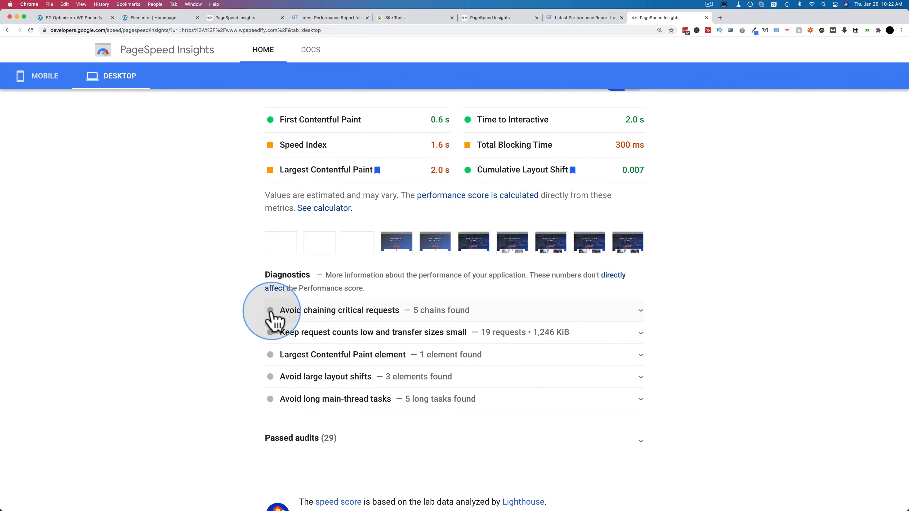
scroll(298, 300, up, 1)
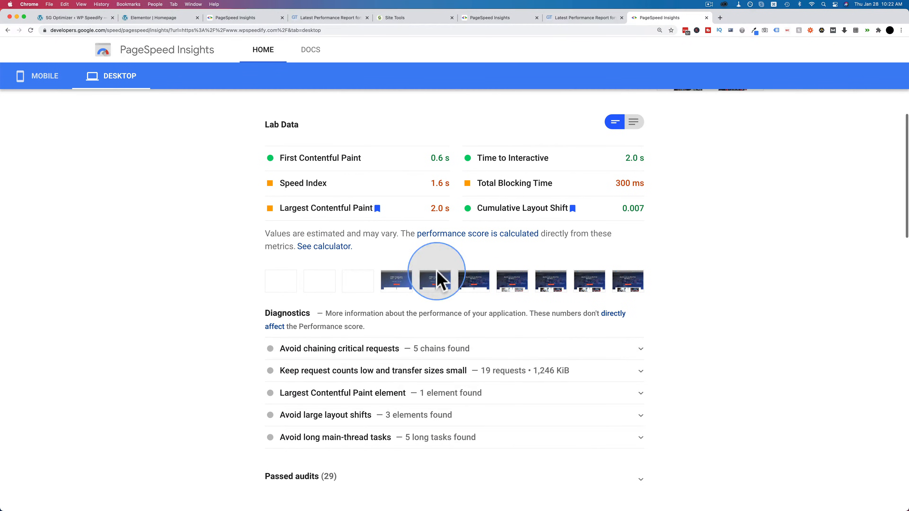
scroll(587, 266, up, 7)
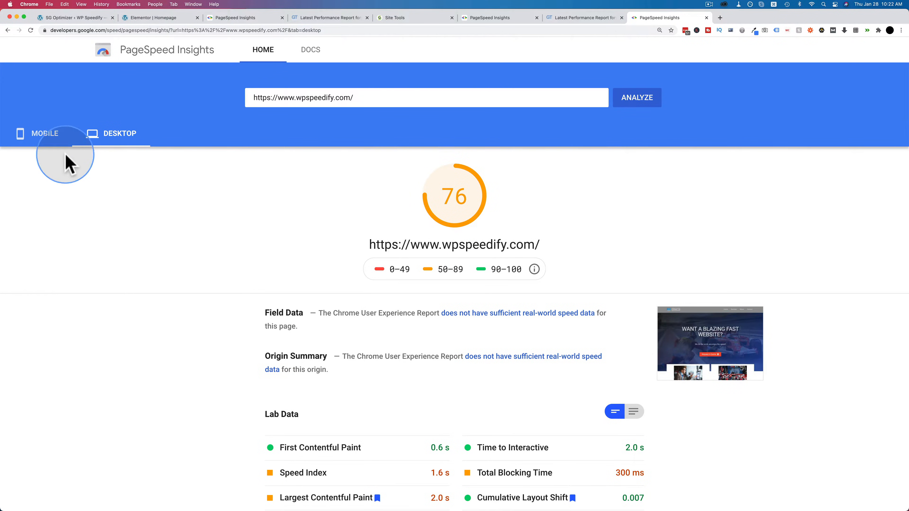
click(48, 136)
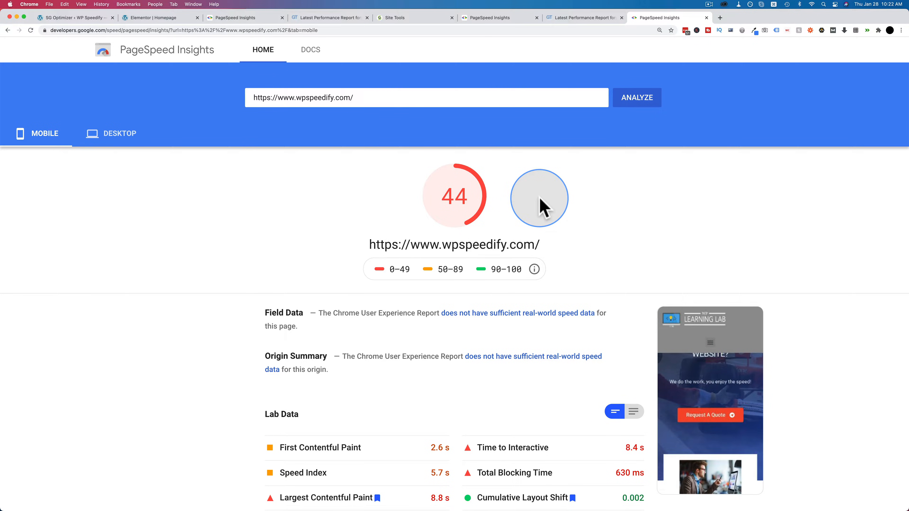
Step: Exit the Elementor editor to the WordPress dashboard and open the live homepage from its permalink
click(165, 18)
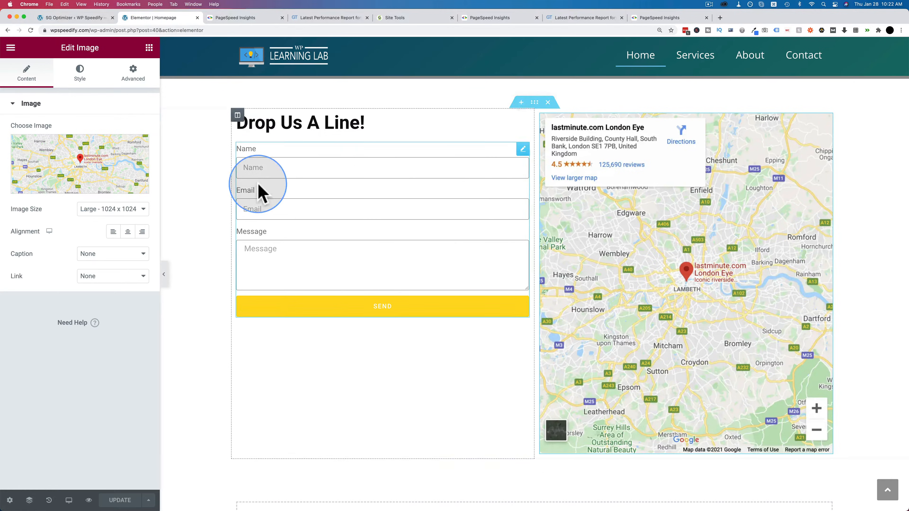
scroll(259, 193, up, 5)
click(11, 48)
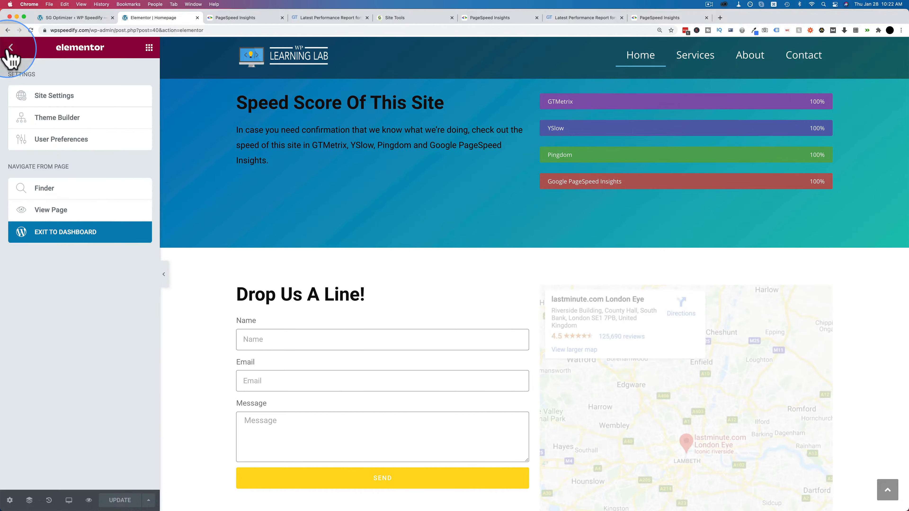
click(63, 236)
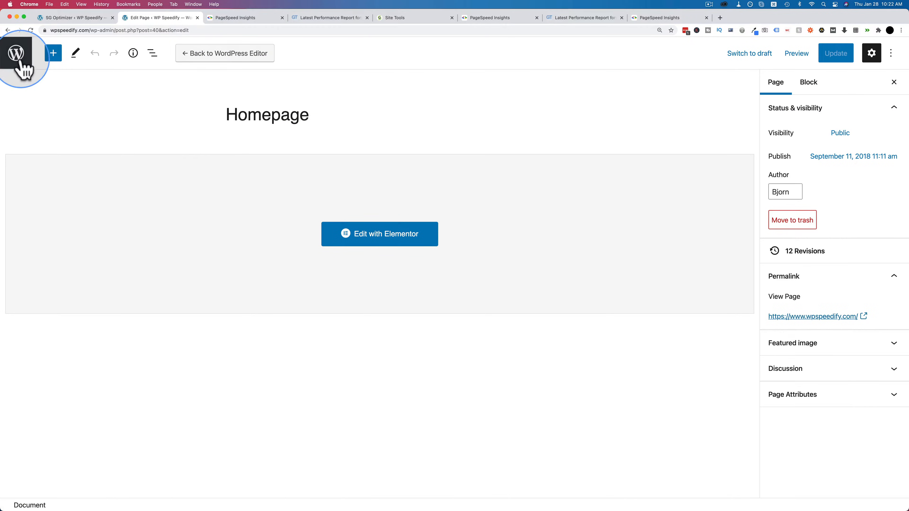
click(797, 315)
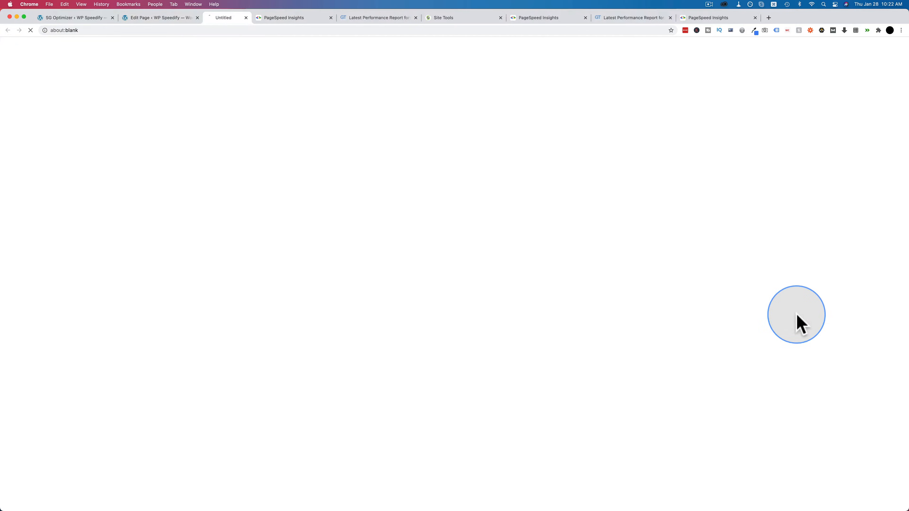
Step: Check the contact section with the static map image on the live homepage
scroll(239, 197, down, 3)
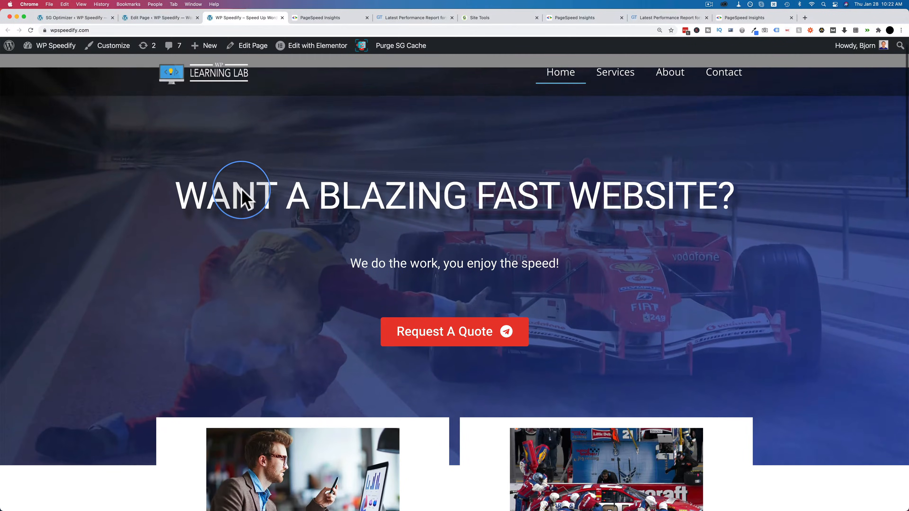
scroll(241, 197, down, 1)
scroll(241, 197, down, 10)
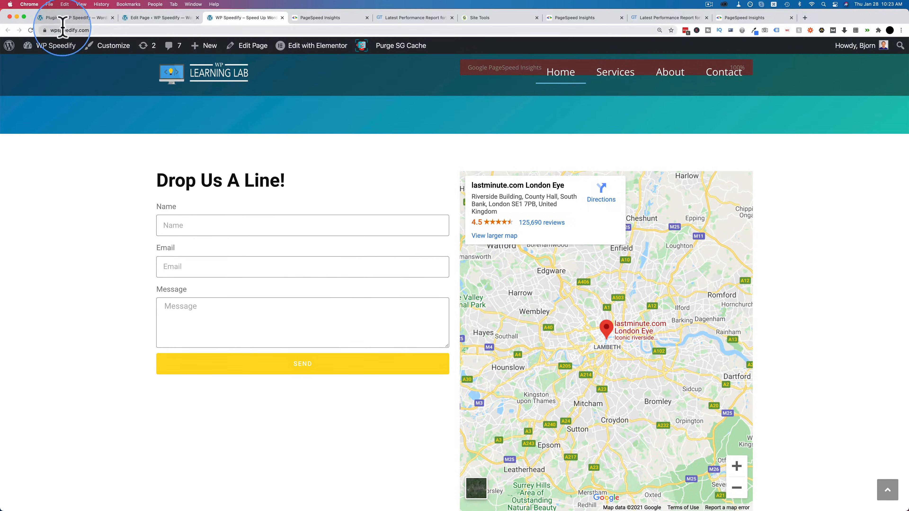
Step: Set the Improved Asset Loading experiment to Active in the Elementor settings and save the changes
click(70, 17)
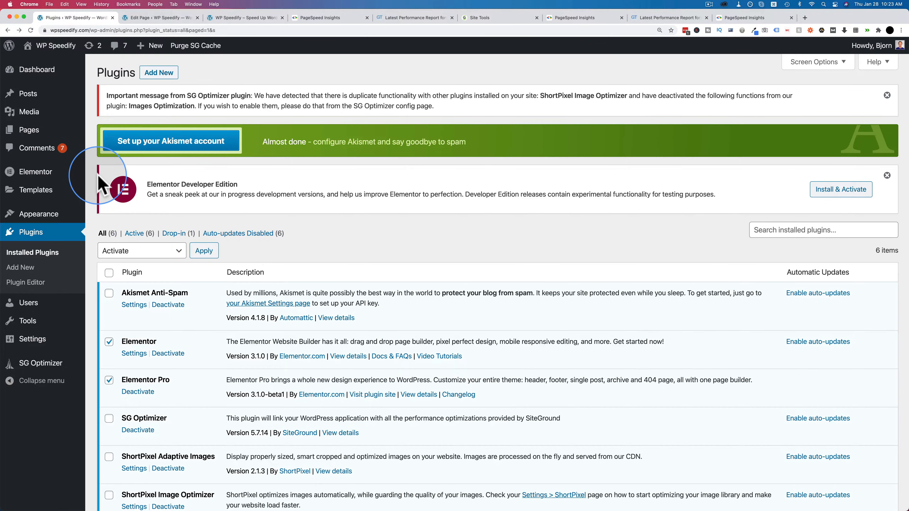
mouse_move(42, 167)
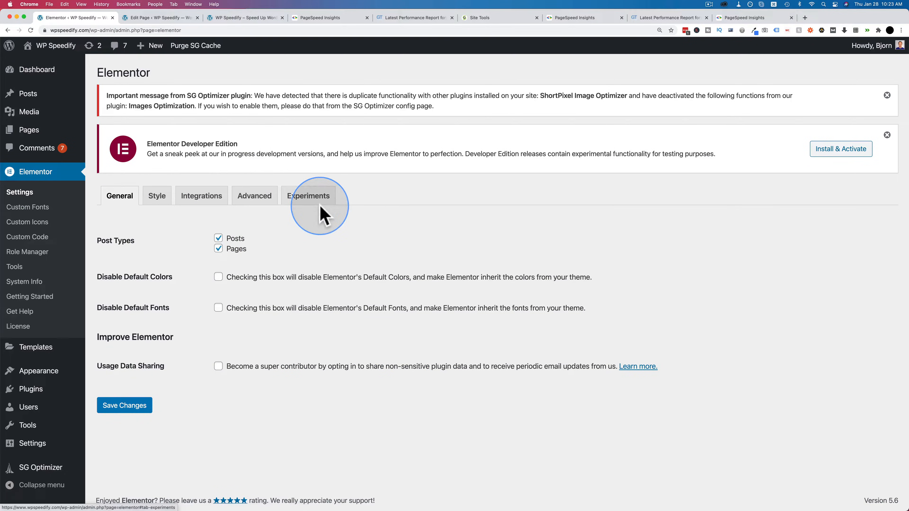
click(315, 200)
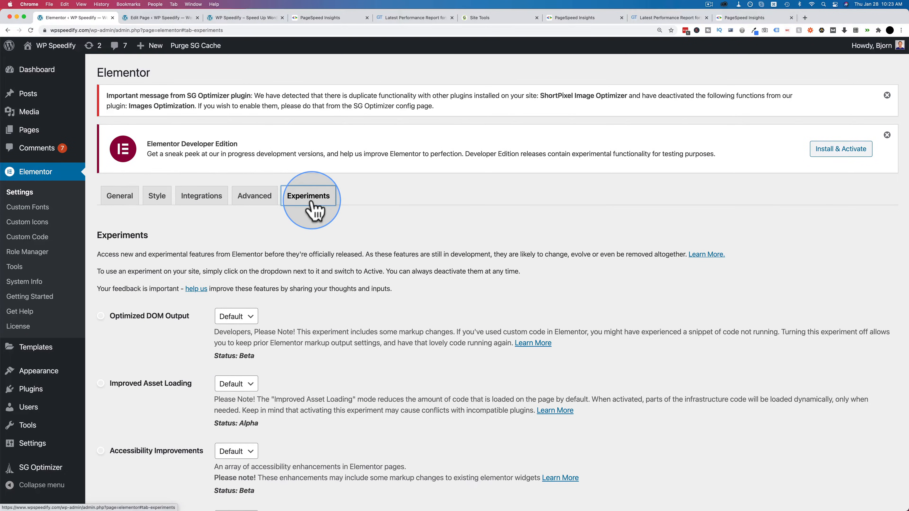
scroll(202, 308, down, 4)
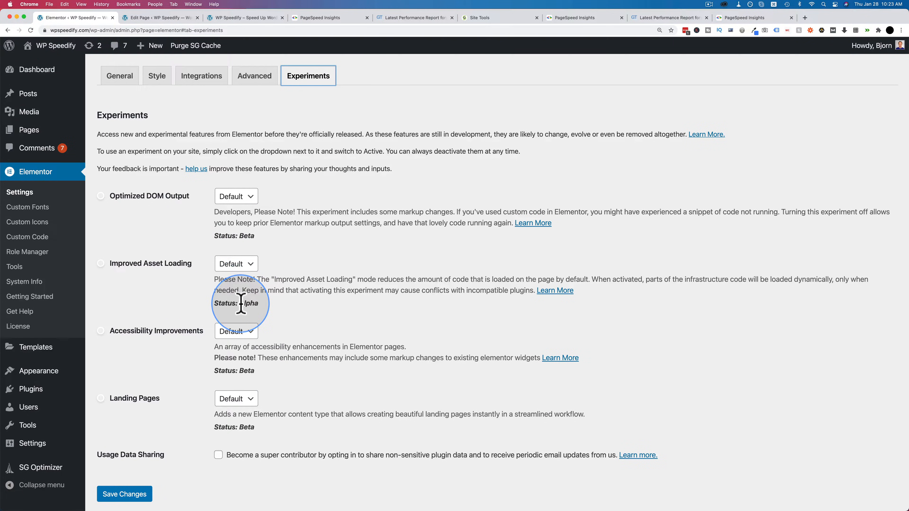
click(251, 269)
click(245, 283)
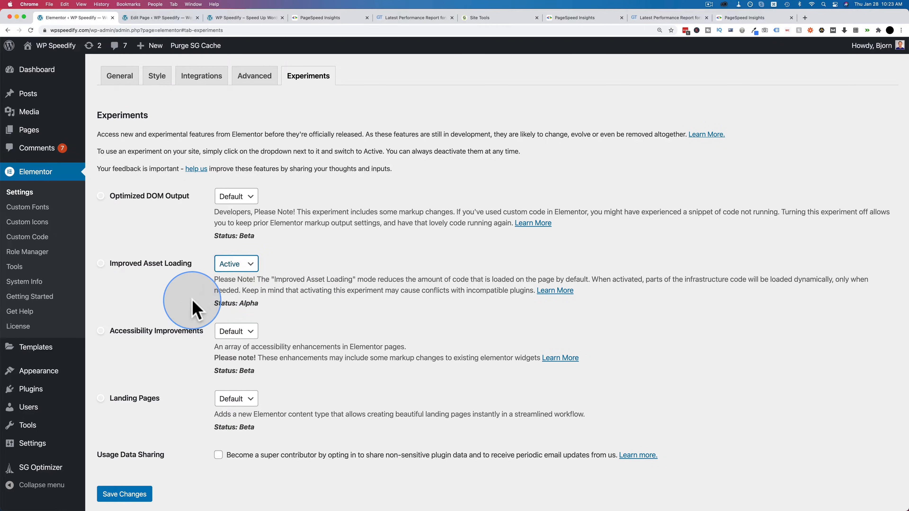
scroll(197, 308, down, 1)
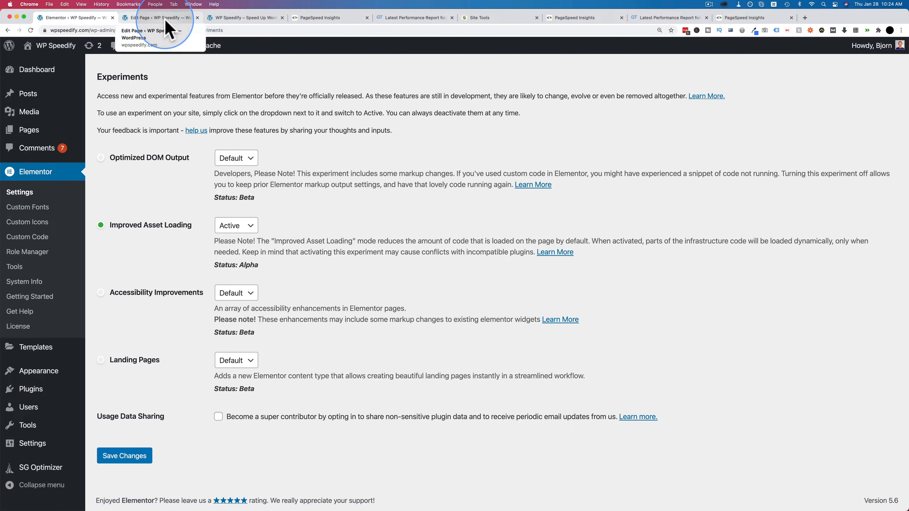
Step: Look over the live homepage from the contact section up to the speed score bars and hero banner
click(233, 20)
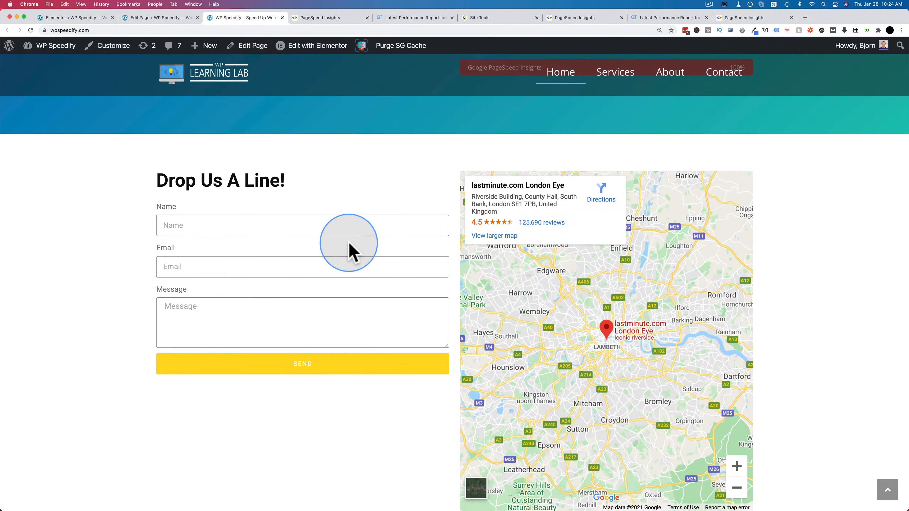
scroll(416, 260, up, 1)
scroll(367, 306, up, 7)
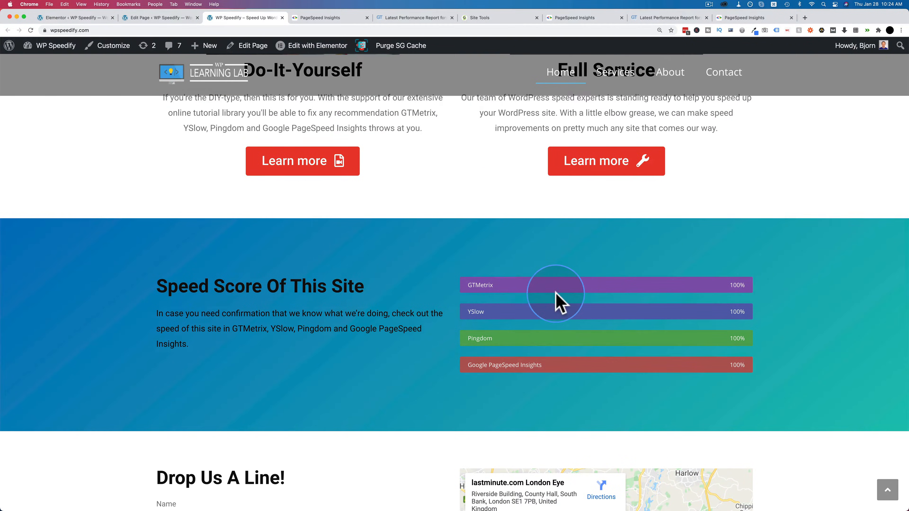
scroll(556, 297, up, 5)
scroll(392, 298, up, 6)
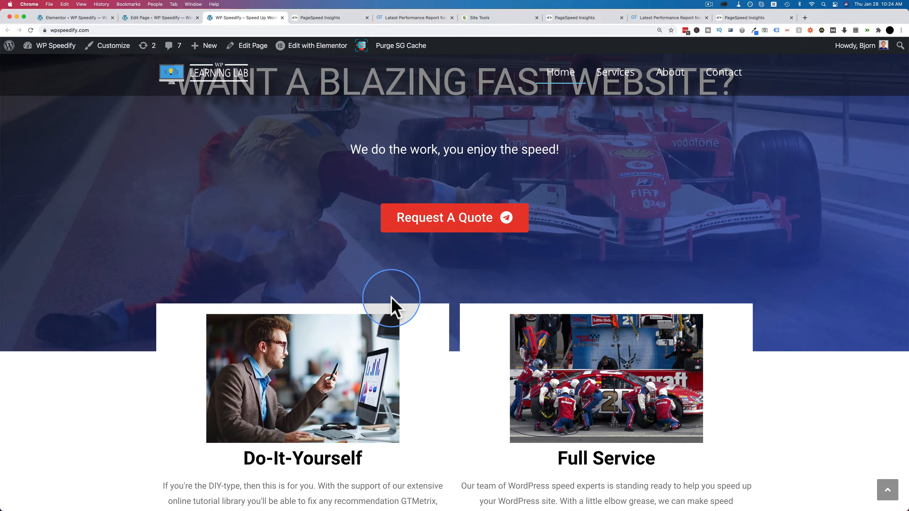
click(760, 19)
click(635, 100)
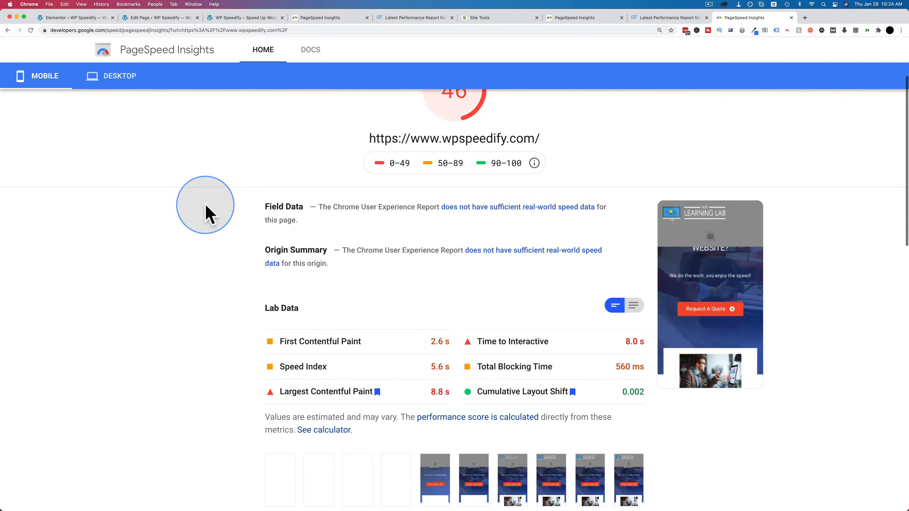
scroll(203, 204, up, 2)
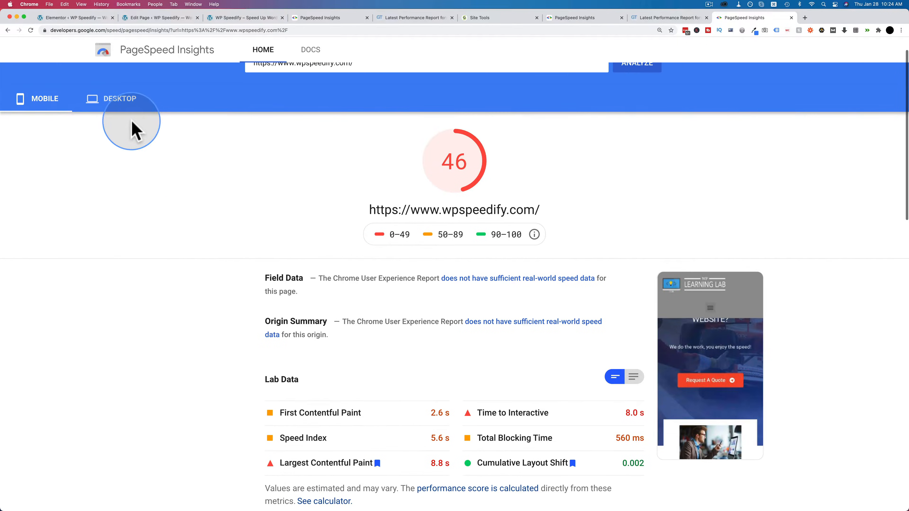
click(121, 104)
scroll(203, 239, down, 3)
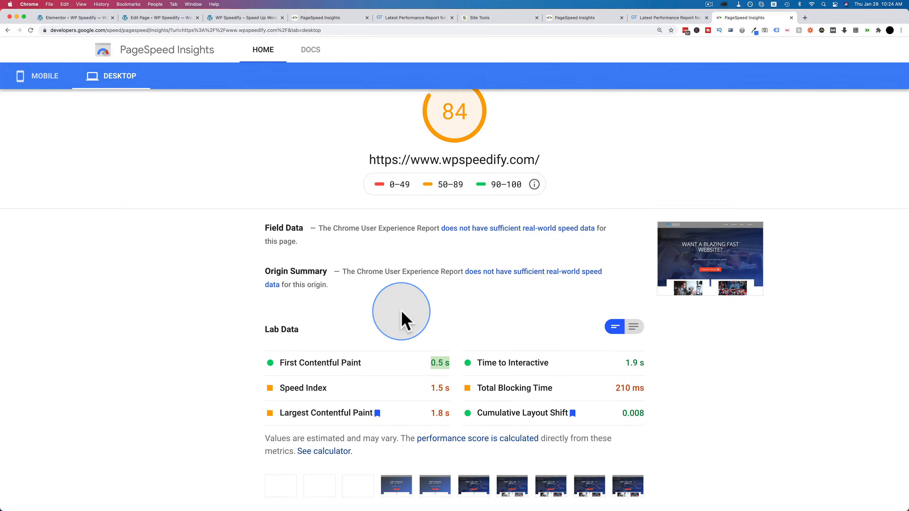
scroll(412, 356, down, 2)
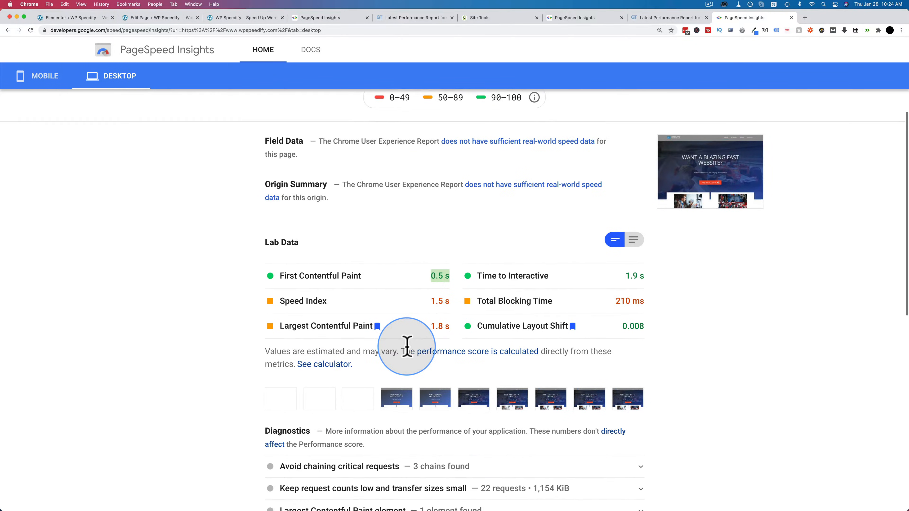
scroll(408, 350, up, 5)
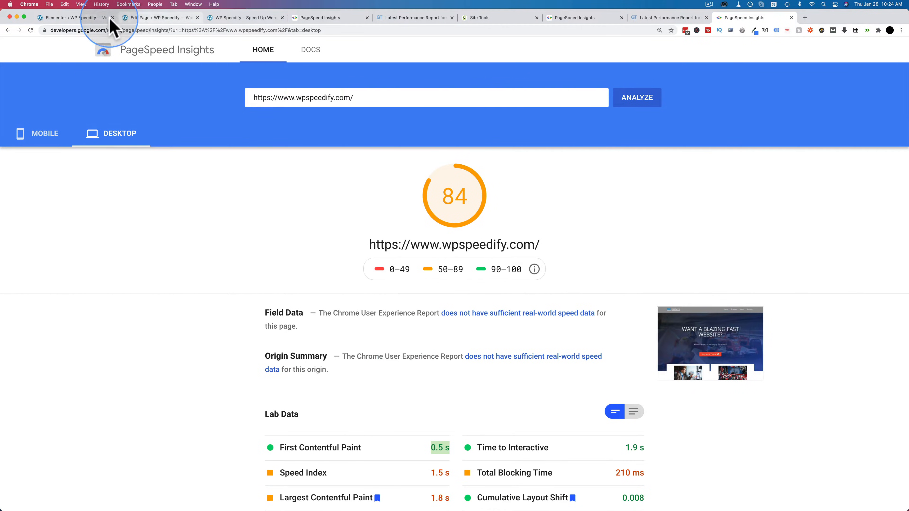
Step: Deactivate the Elementor and Elementor Pro plugins together with a bulk action on the installed plugins list
click(86, 18)
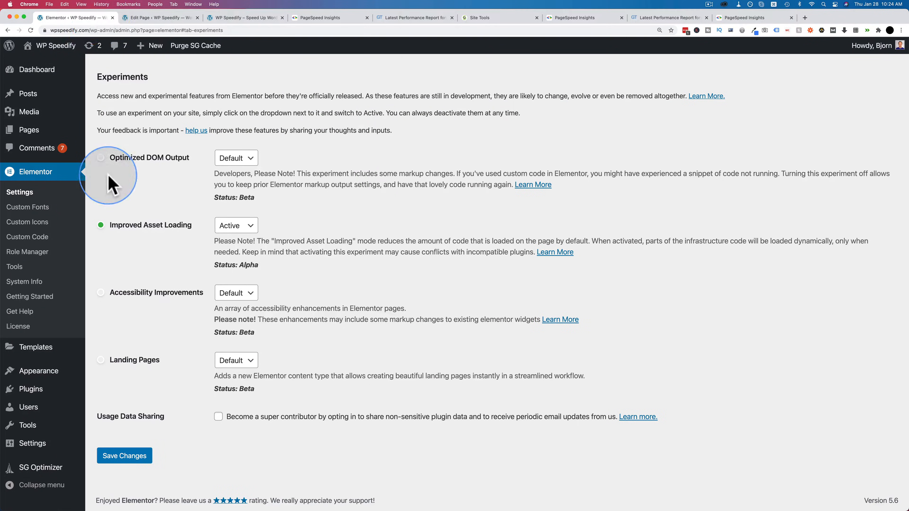
mouse_move(40, 390)
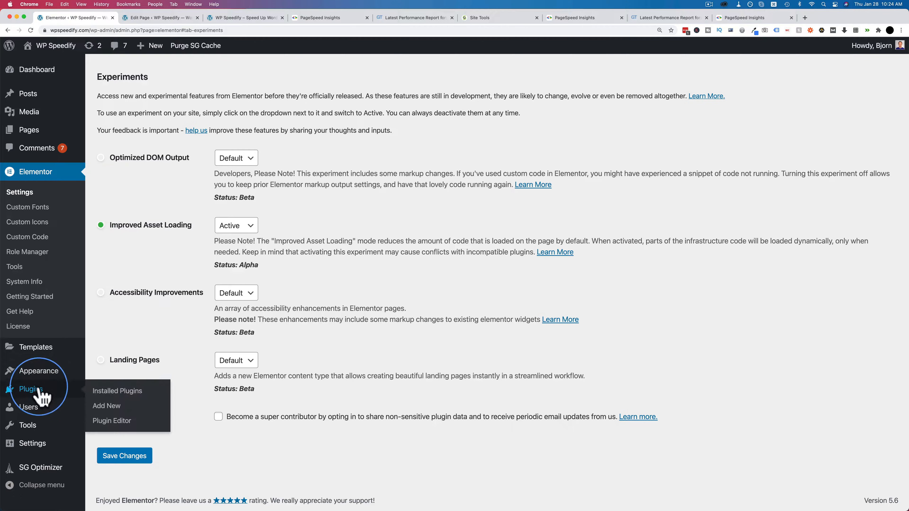
click(106, 406)
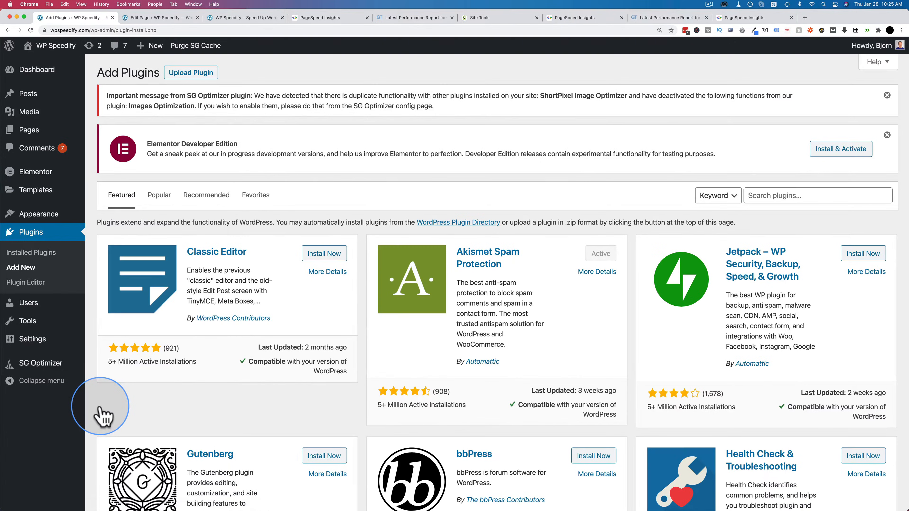
click(36, 253)
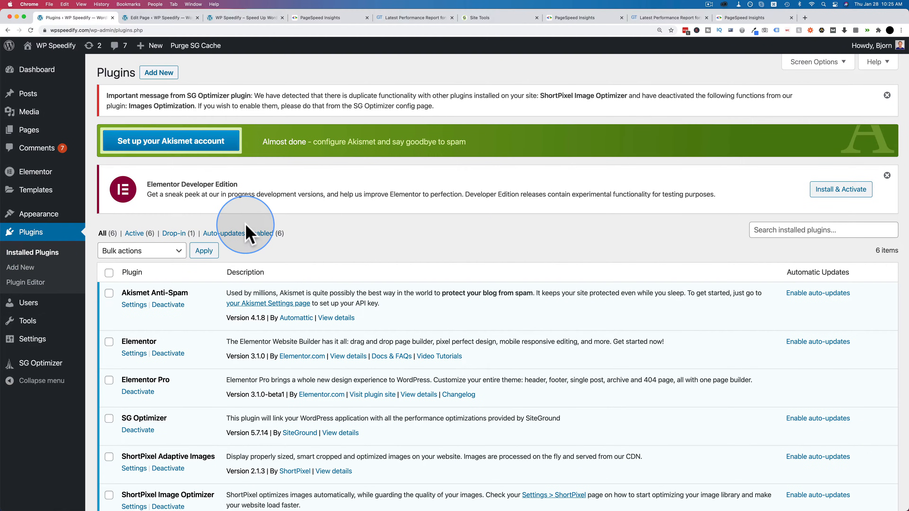
scroll(245, 226, down, 3)
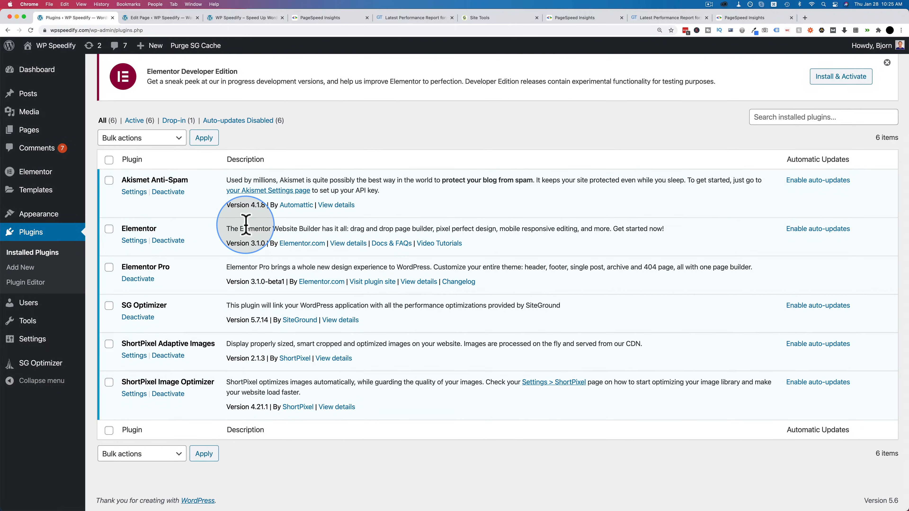
click(109, 229)
click(110, 267)
click(158, 139)
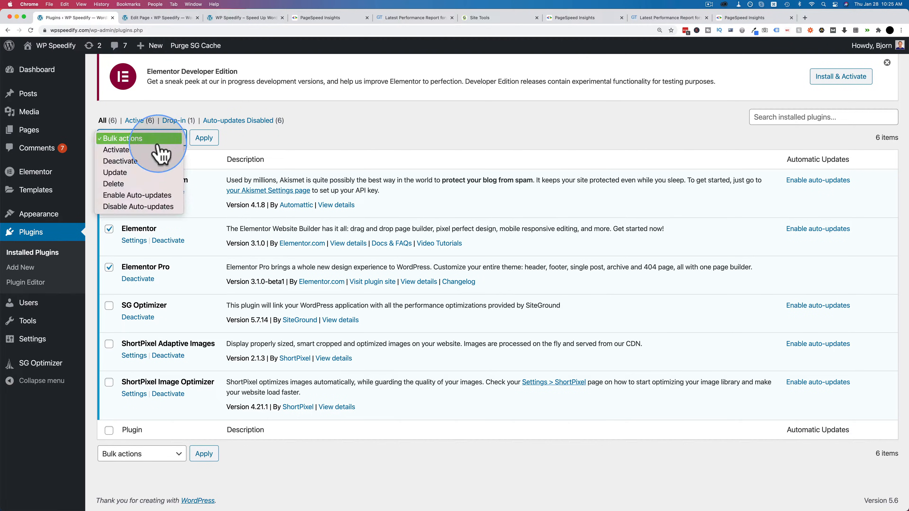
click(146, 166)
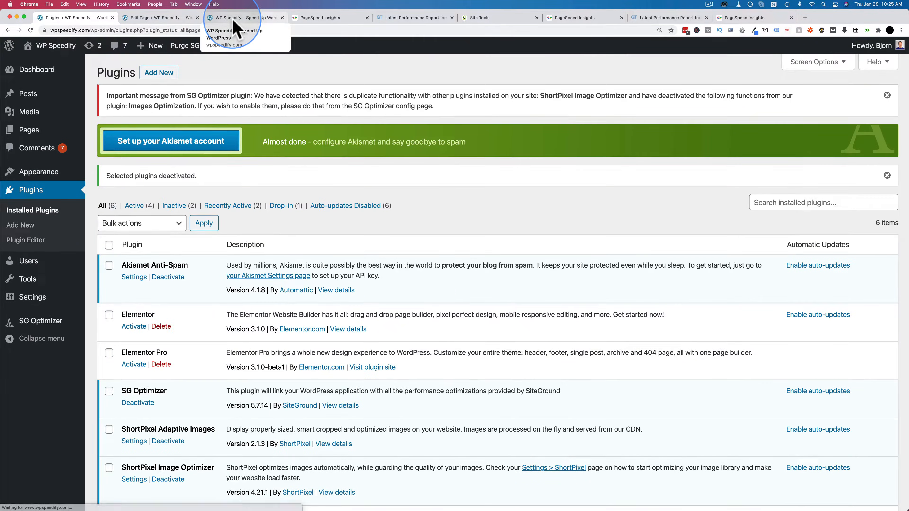
Step: Reload the live wpspeedify.com homepage and look over how it displays with Elementor deactivated, down to the map
click(233, 19)
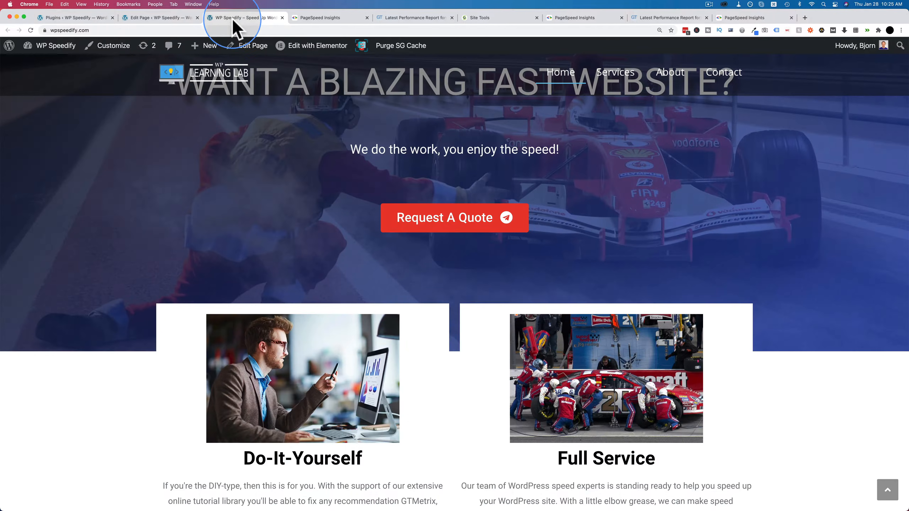
click(31, 30)
scroll(108, 203, down, 10)
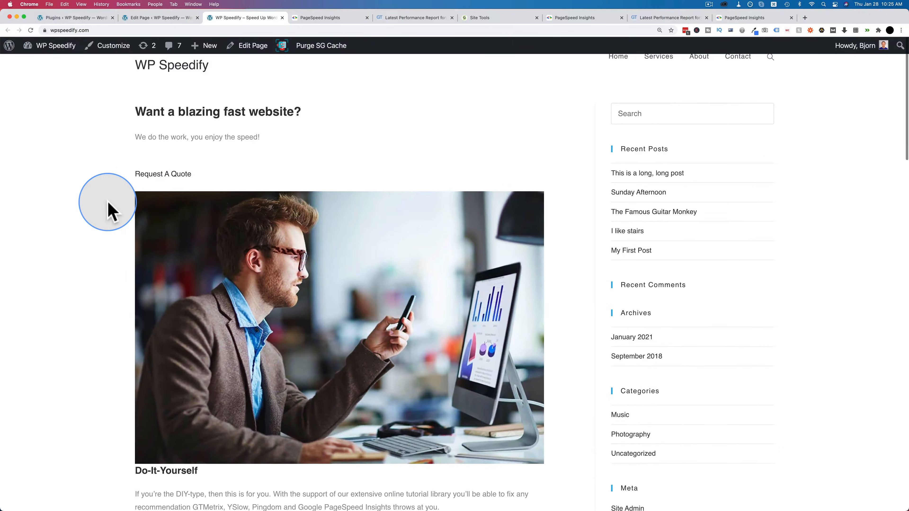
scroll(109, 203, down, 15)
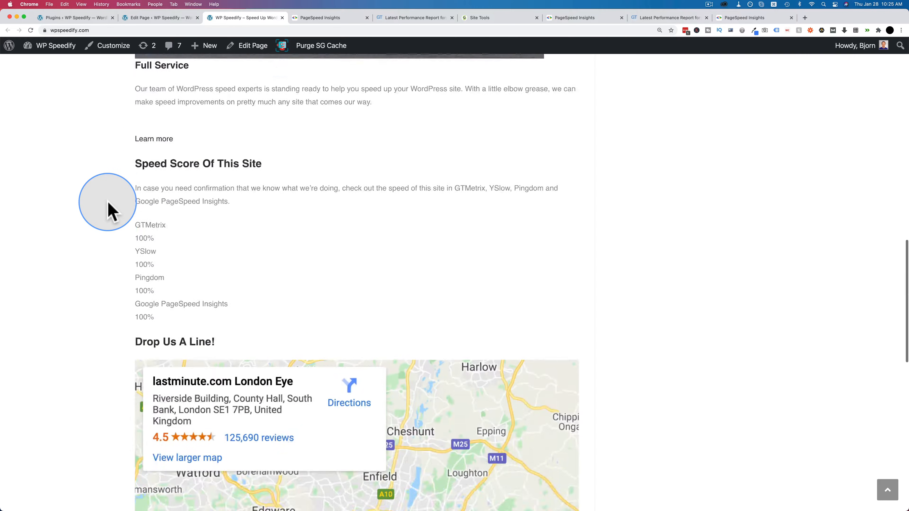
scroll(108, 204, down, 10)
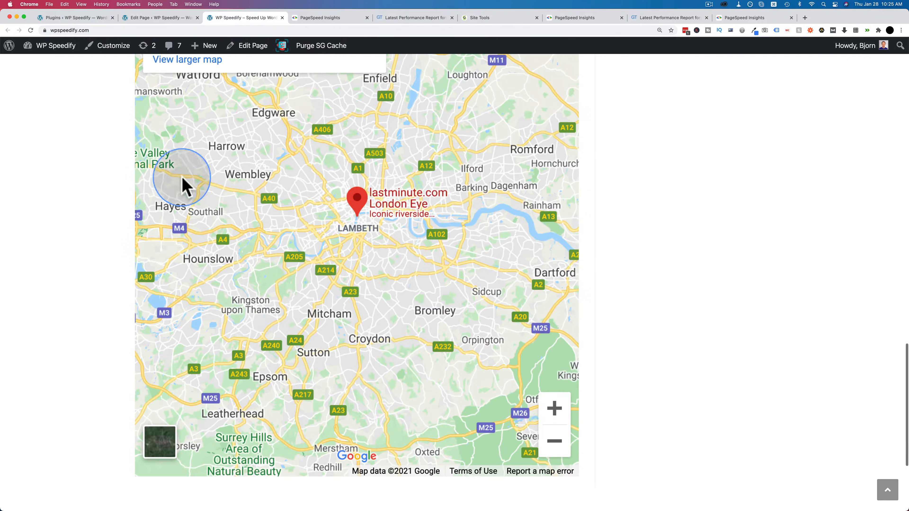
scroll(227, 346, up, 20)
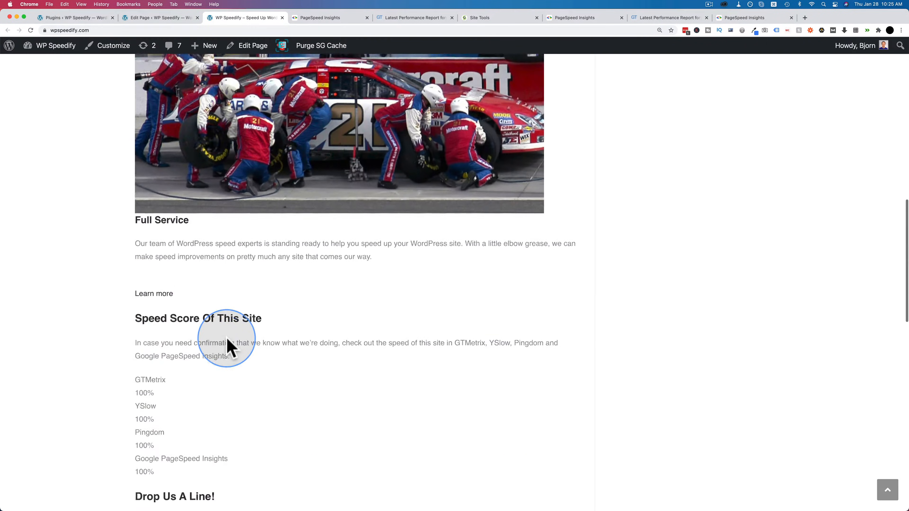
Step: Open a fresh PageSpeed Insights page at developers.google.com/speed/pagespeed/insights/ in a new browser tab, keeping the earlier report open
click(747, 21)
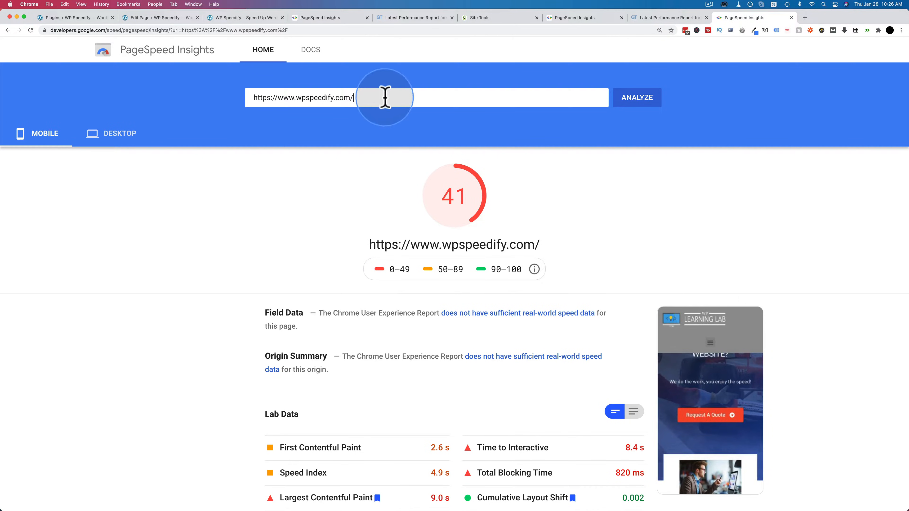
click(149, 31)
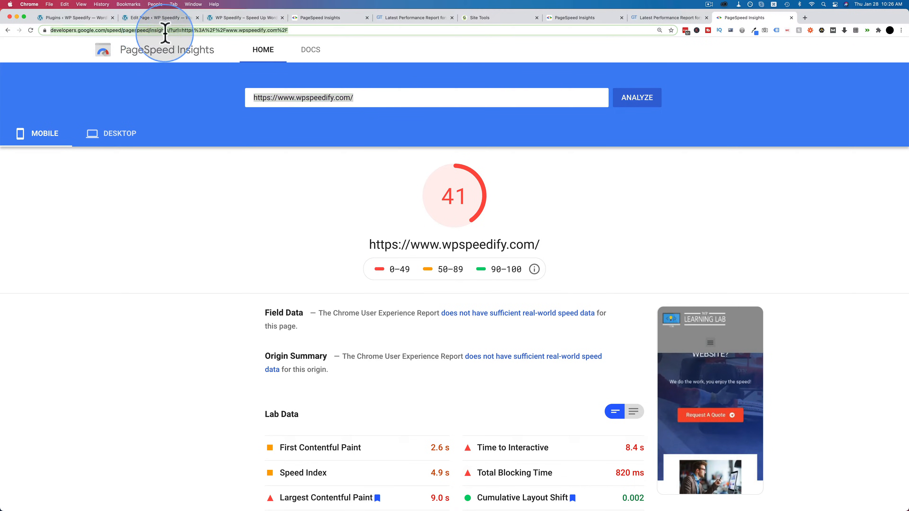
drag(50, 30, 187, 31)
key(super+c)
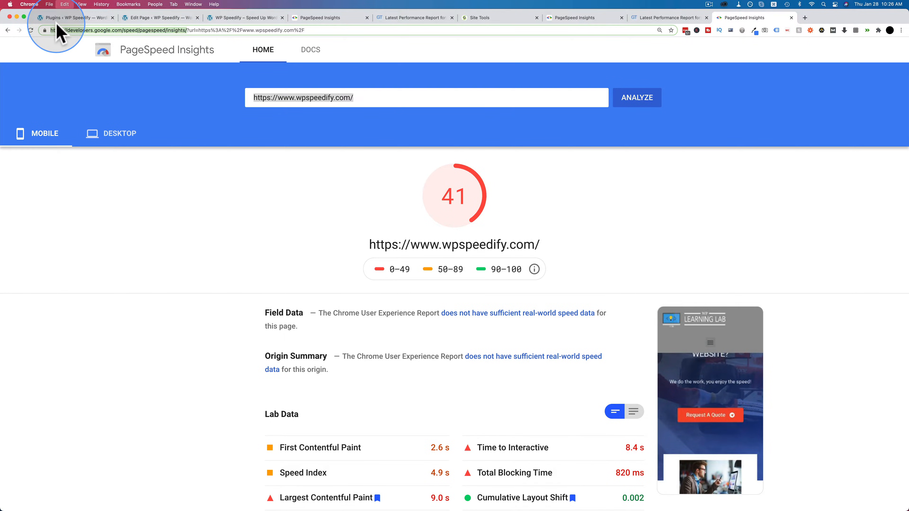
key(super+t)
key(super+v)
key(Return)
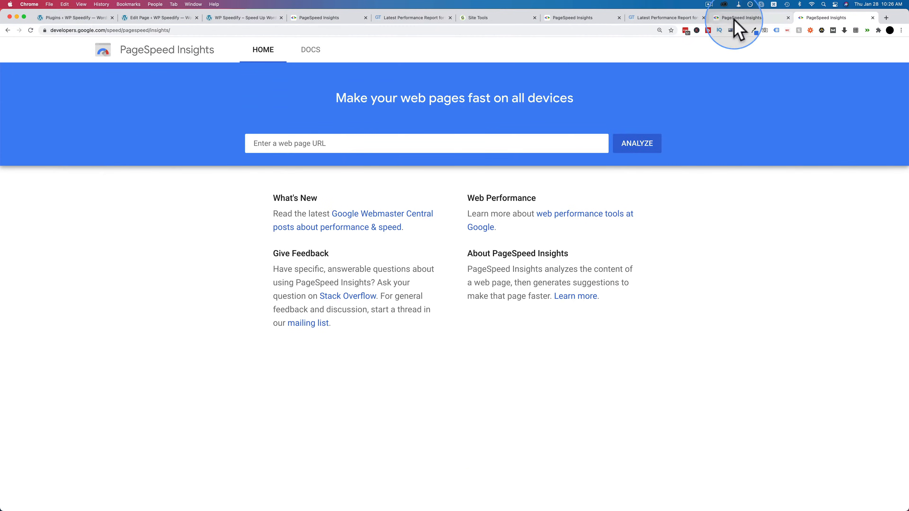
click(735, 19)
triple_click(415, 100)
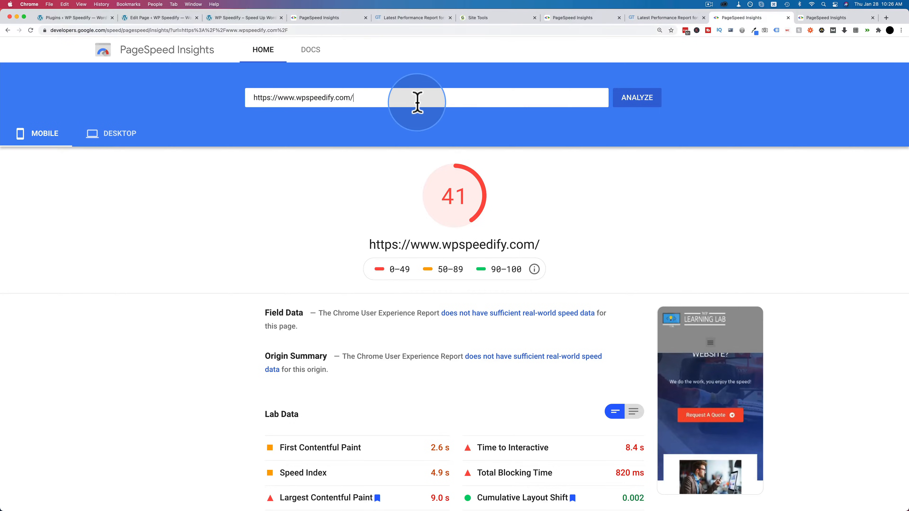
key(super+c)
click(835, 18)
click(588, 144)
key(super+v)
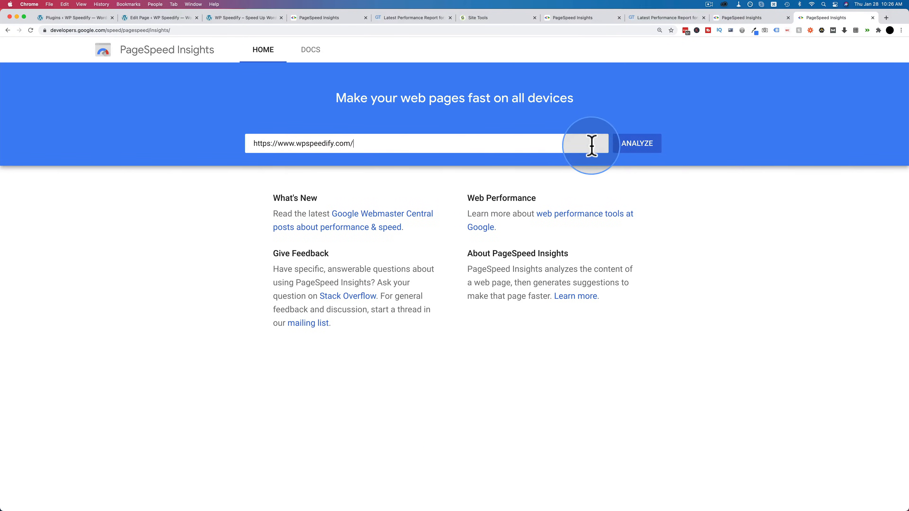
click(632, 145)
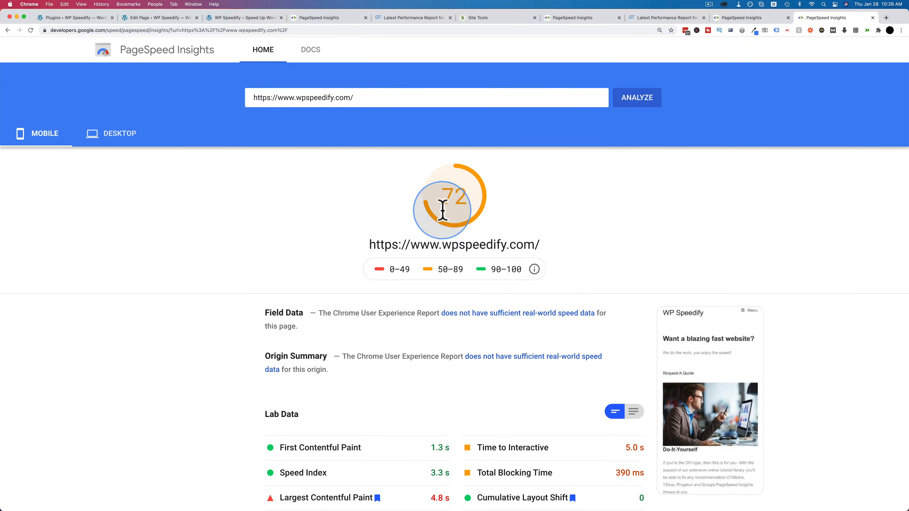
Step: Compare the mobile lab data, such as First Contentful Paint and Time to Interactive, between the reports with and without Elementor
click(748, 19)
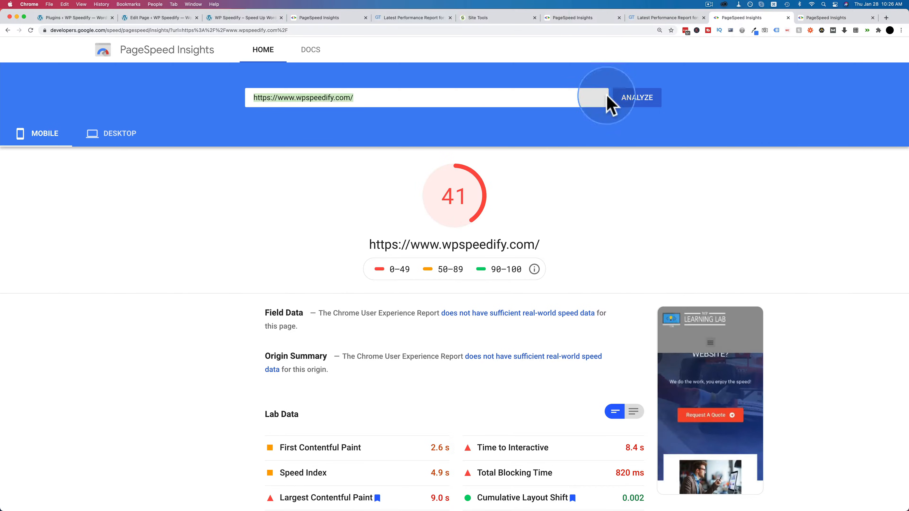
scroll(553, 199, down, 3)
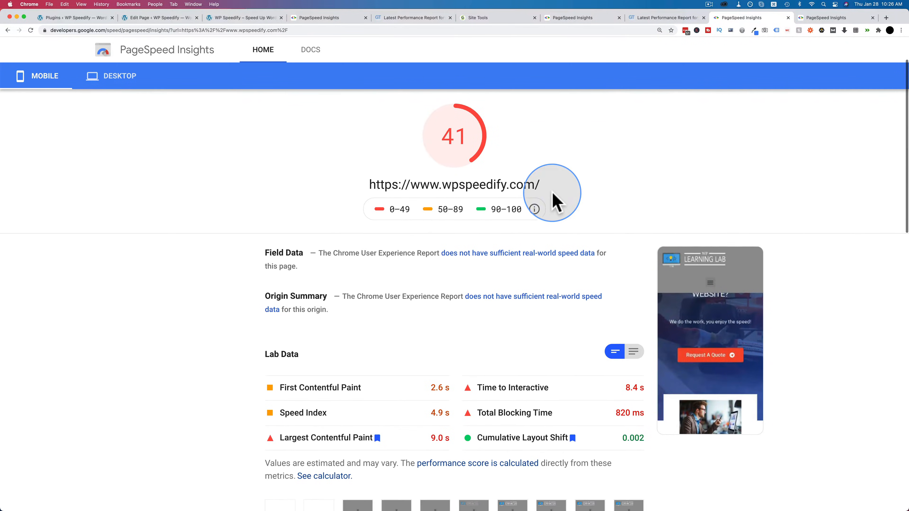
scroll(553, 198, down, 3)
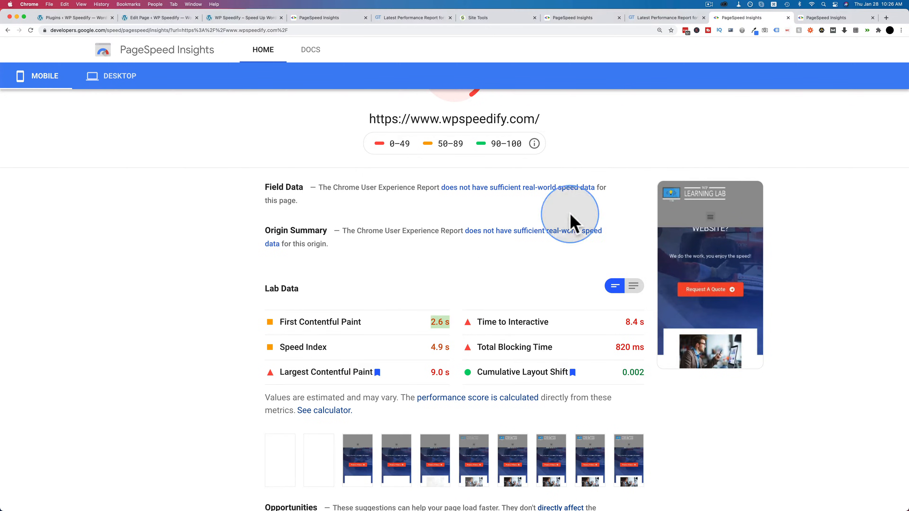
click(818, 20)
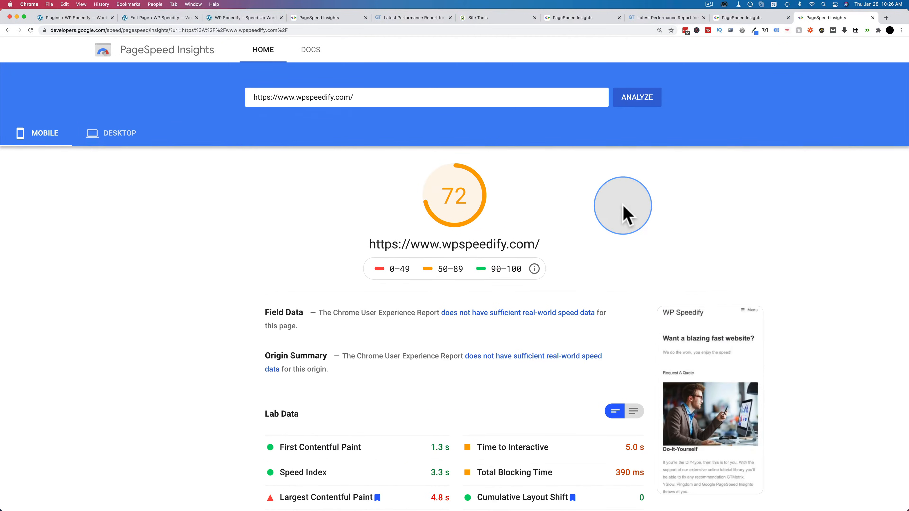
scroll(623, 213, down, 5)
double_click(439, 339)
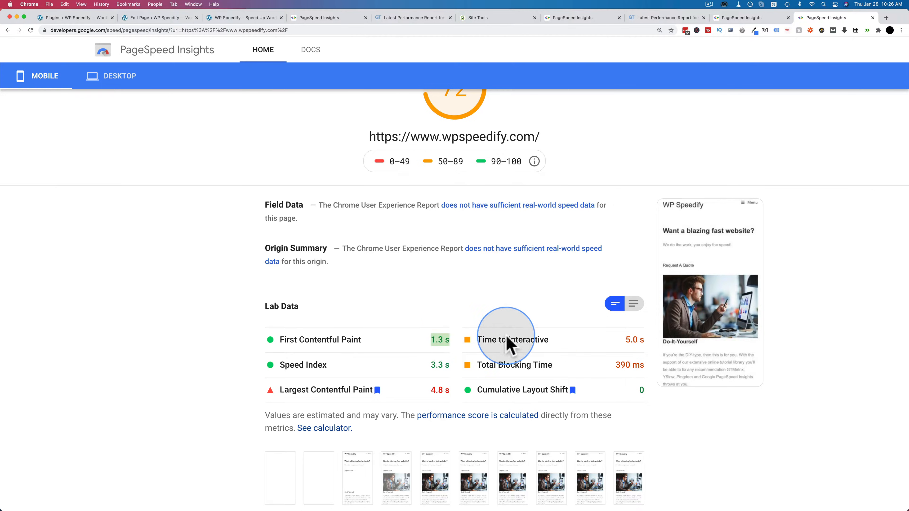
click(746, 19)
drag(632, 323, 646, 325)
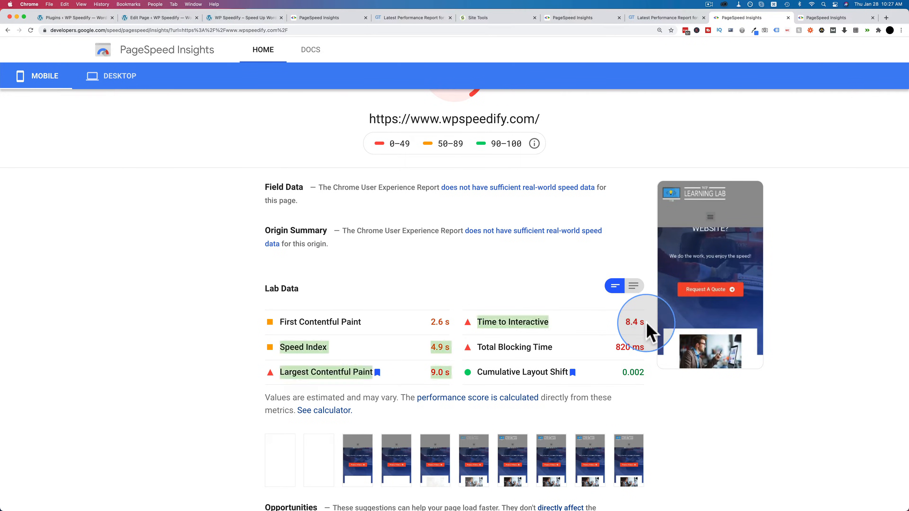
click(621, 324)
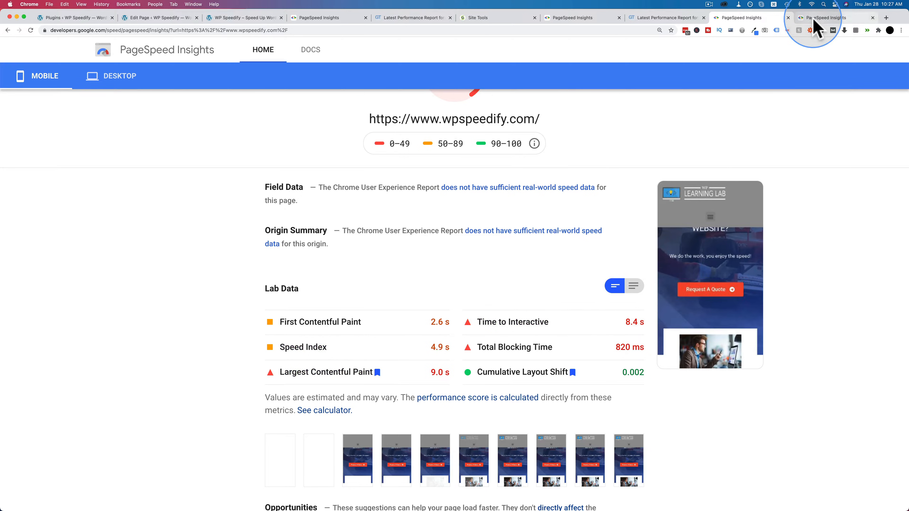
Step: Review the desktop and mobile scores in the earlier report made with Elementor active, ending on the desktop results
scroll(183, 217, up, 3)
click(127, 115)
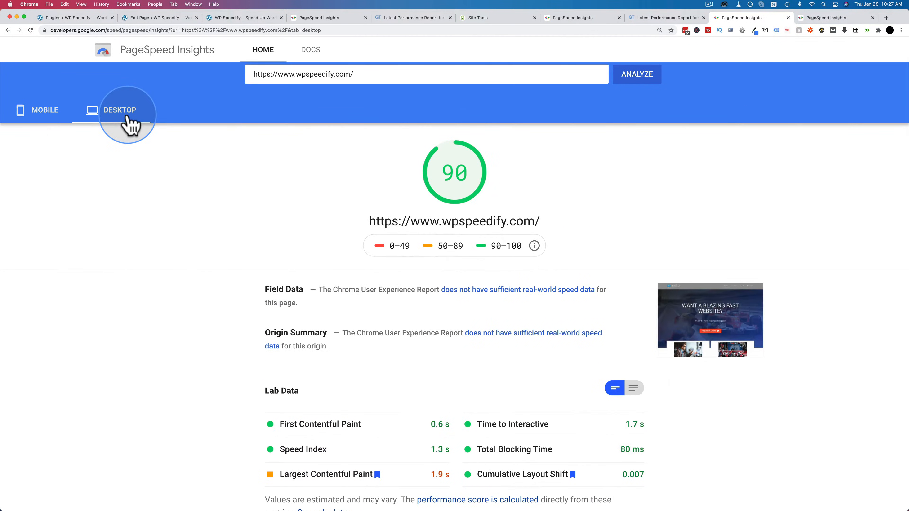
click(376, 166)
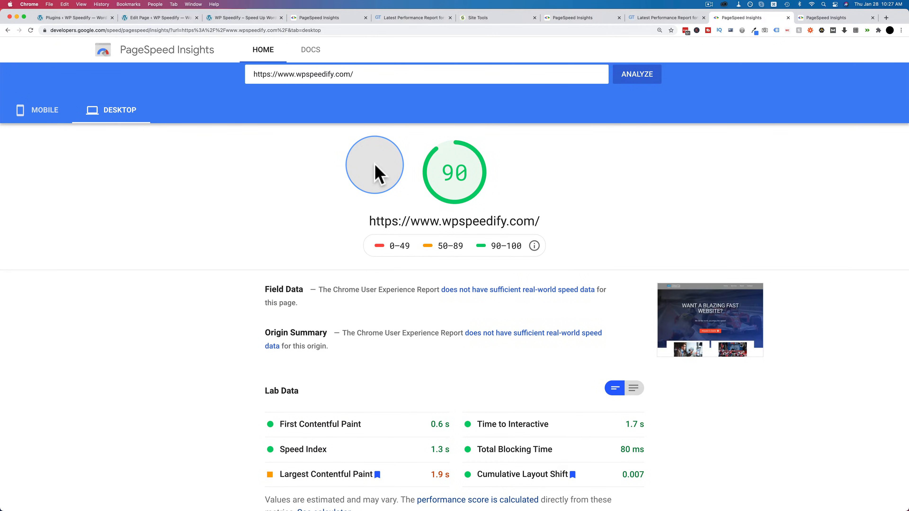
scroll(408, 204, down, 2)
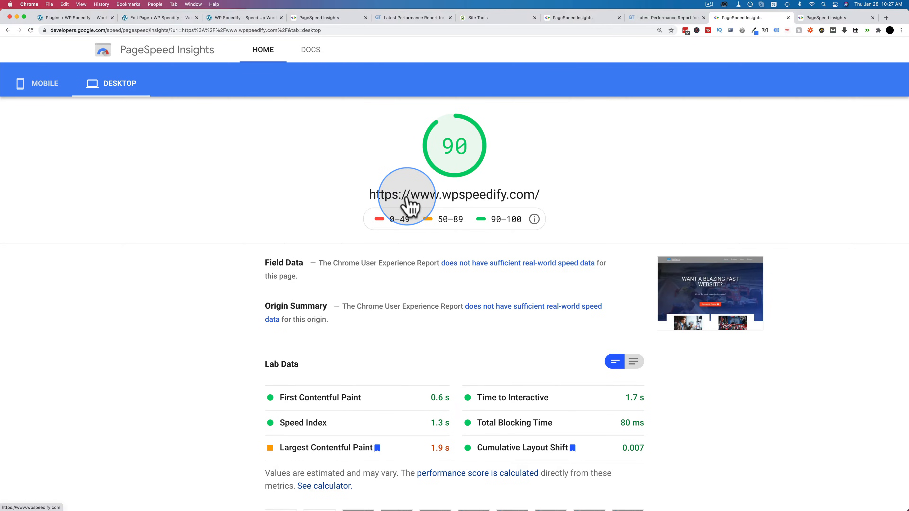
click(59, 91)
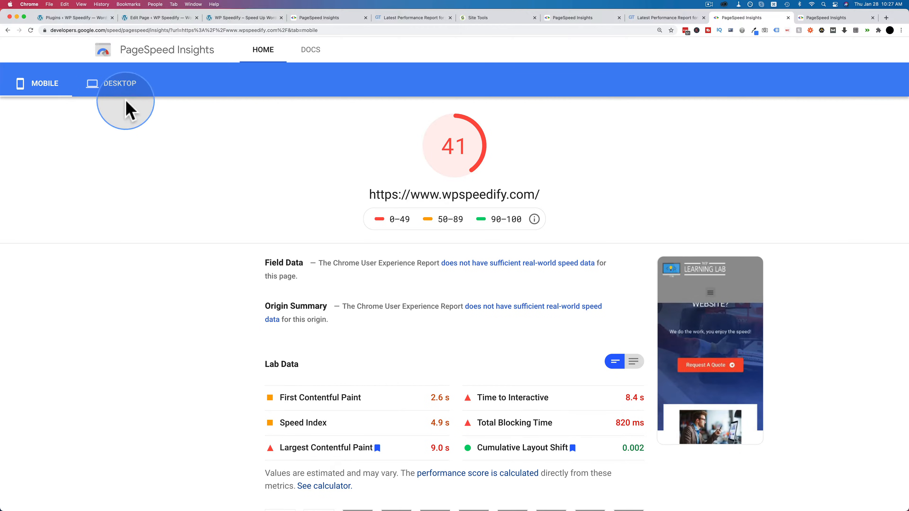
click(125, 92)
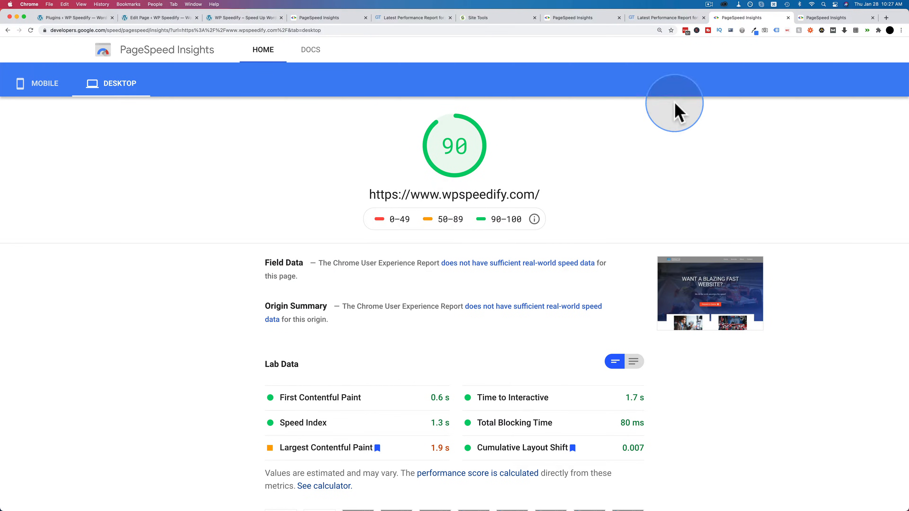
Step: Examine the desktop score and lab data in the new report made without Elementor
click(828, 19)
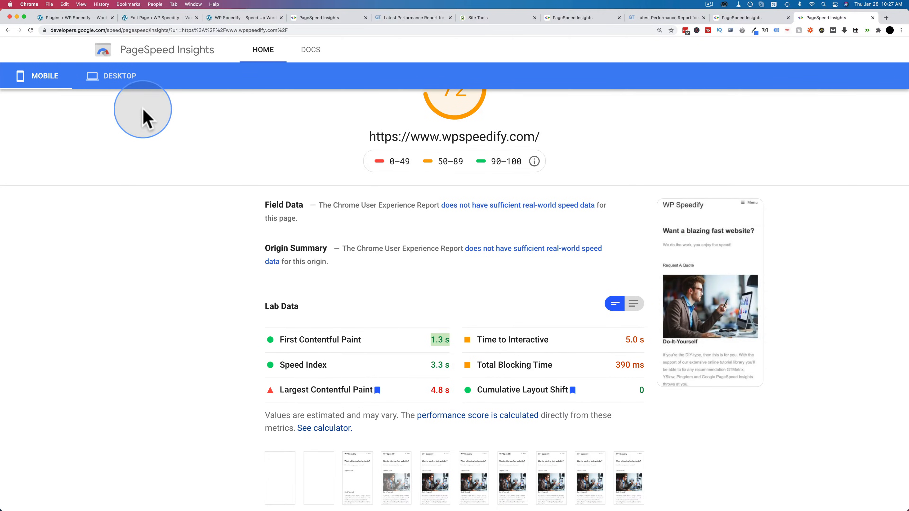
click(116, 77)
scroll(215, 185, up, 1)
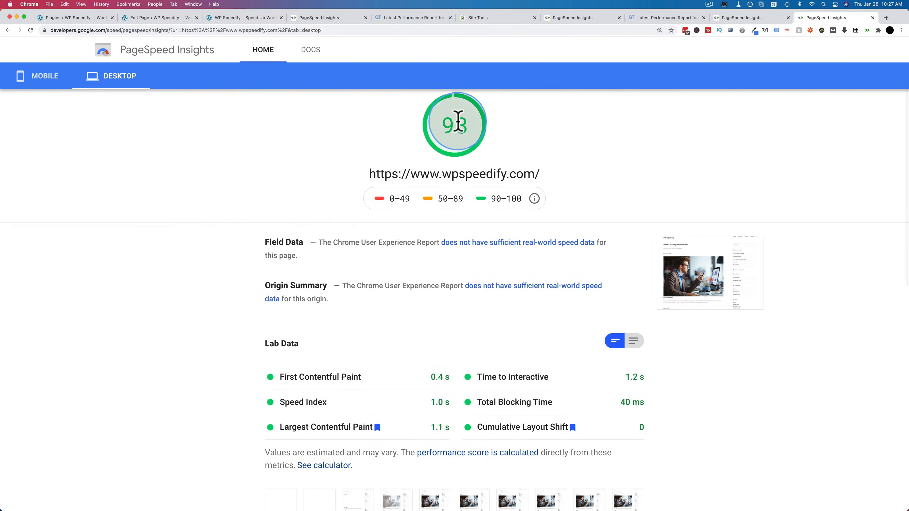
scroll(423, 283, down, 1)
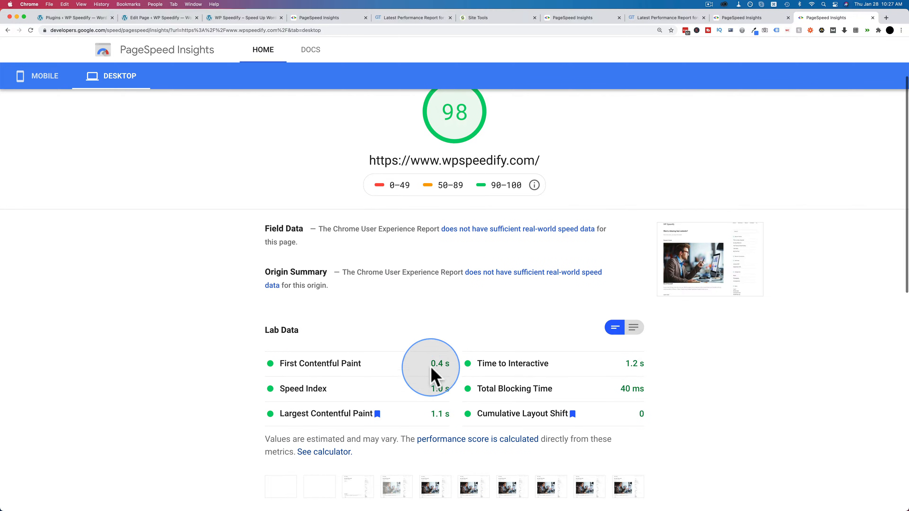
drag(252, 380, 652, 419)
click(669, 419)
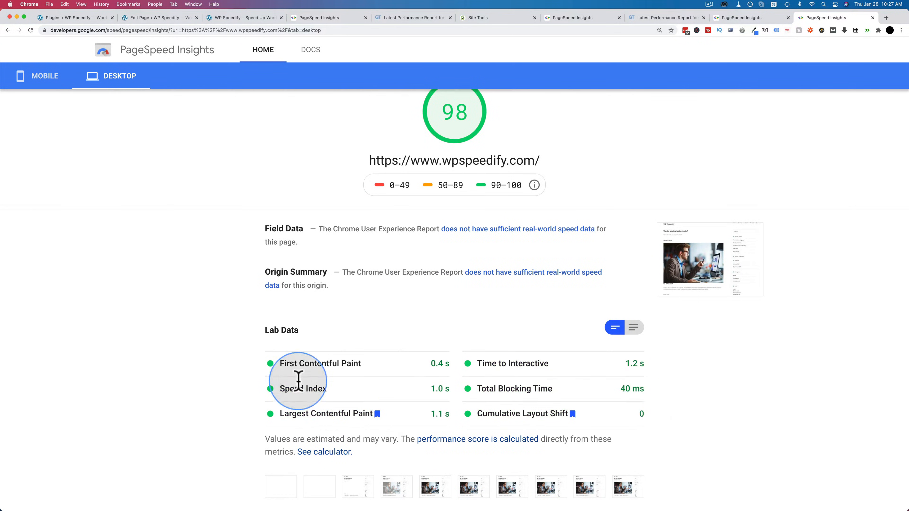
Step: Compare the desktop scores and Largest Contentful Paint across both reports, and return to the mobile results of the report with Elementor
click(748, 18)
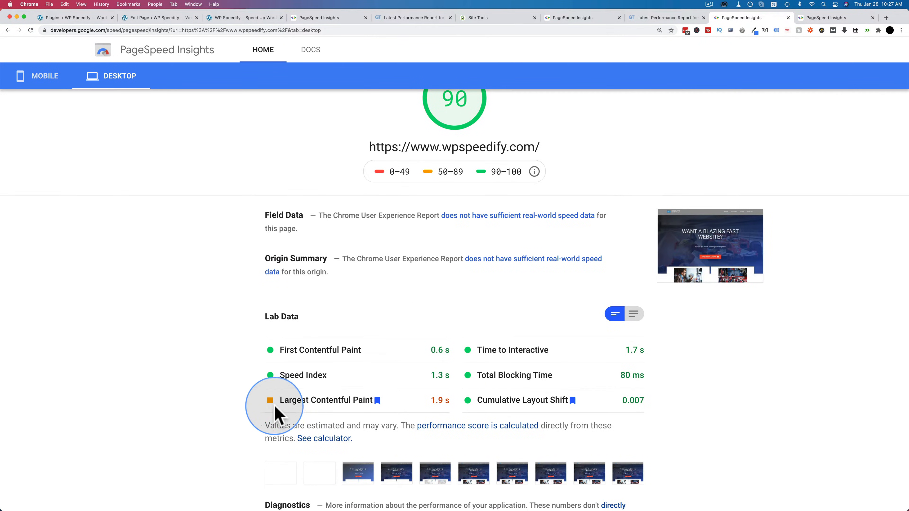
drag(300, 414, 390, 406)
click(439, 396)
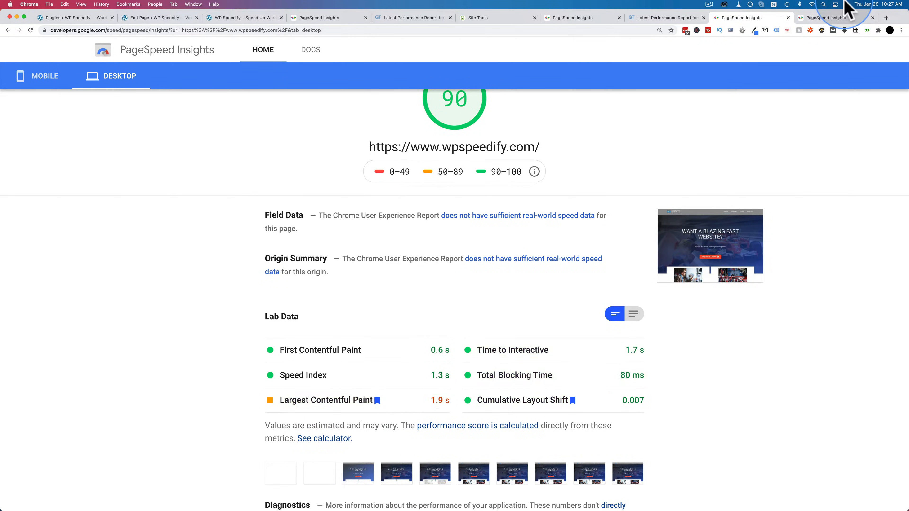
click(832, 17)
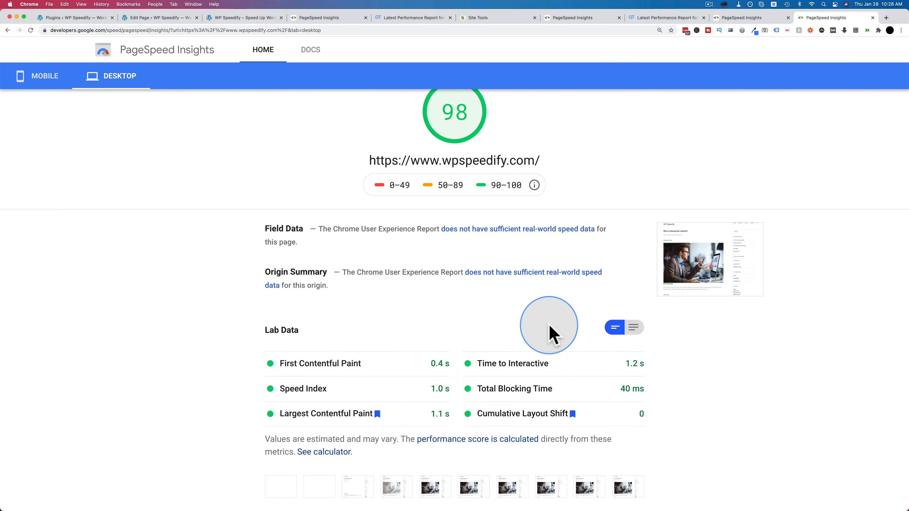
click(740, 18)
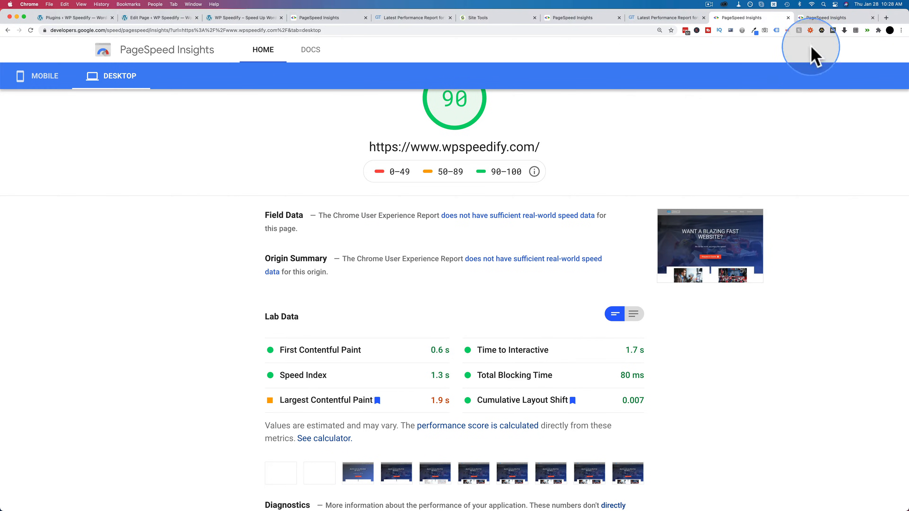
click(820, 17)
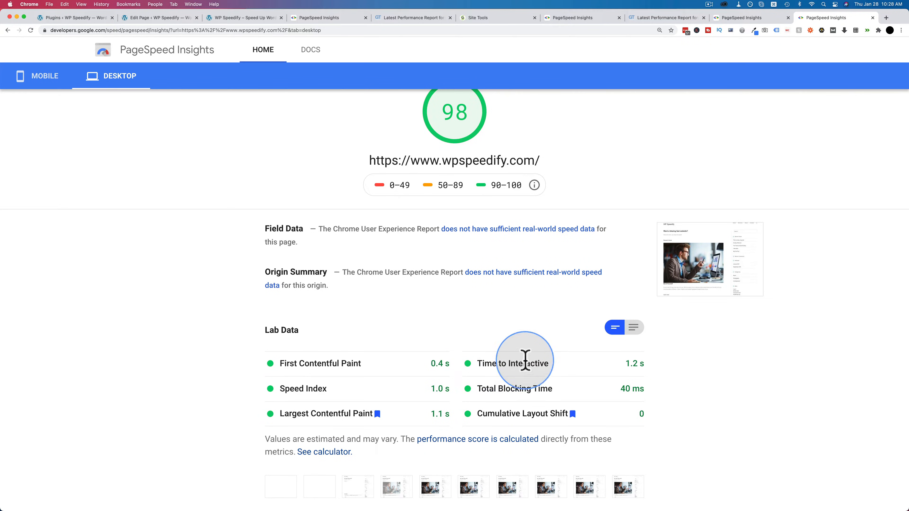
click(752, 18)
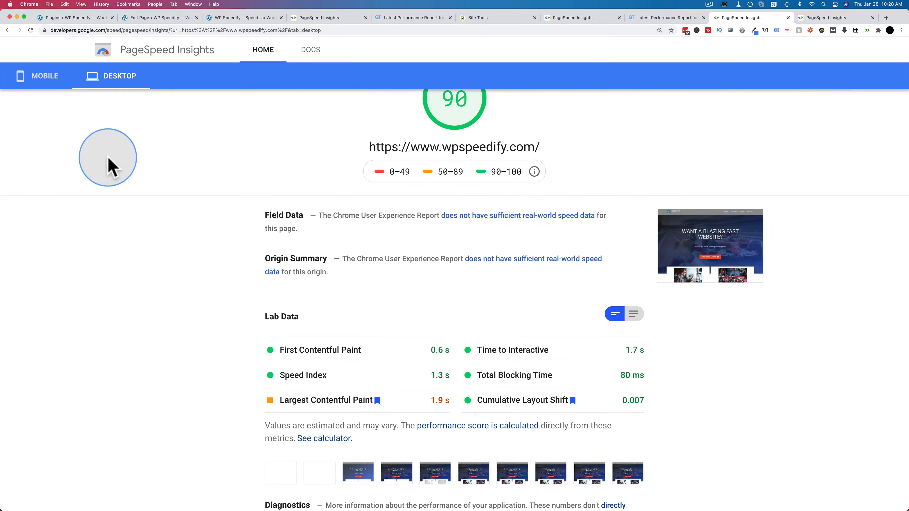
click(48, 79)
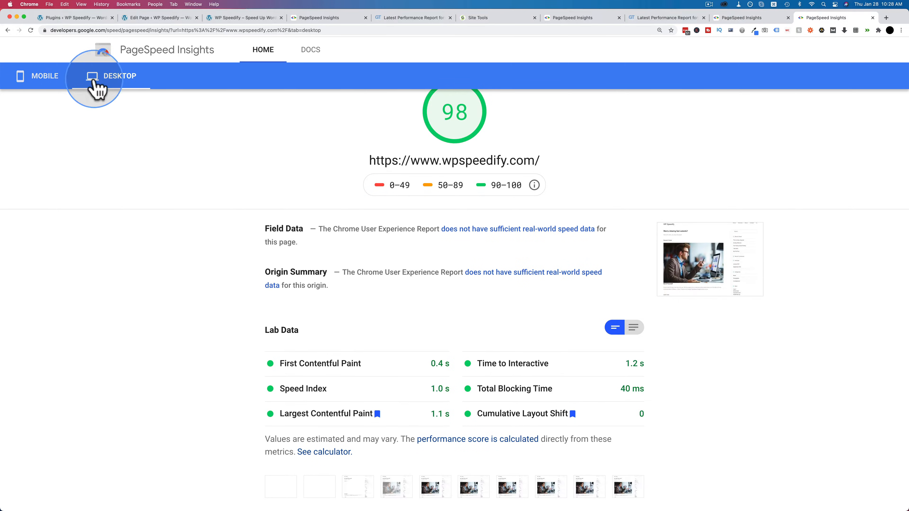
Step: Compare the mobile score and First Contentful Paint between the reports made without and with Elementor
click(42, 76)
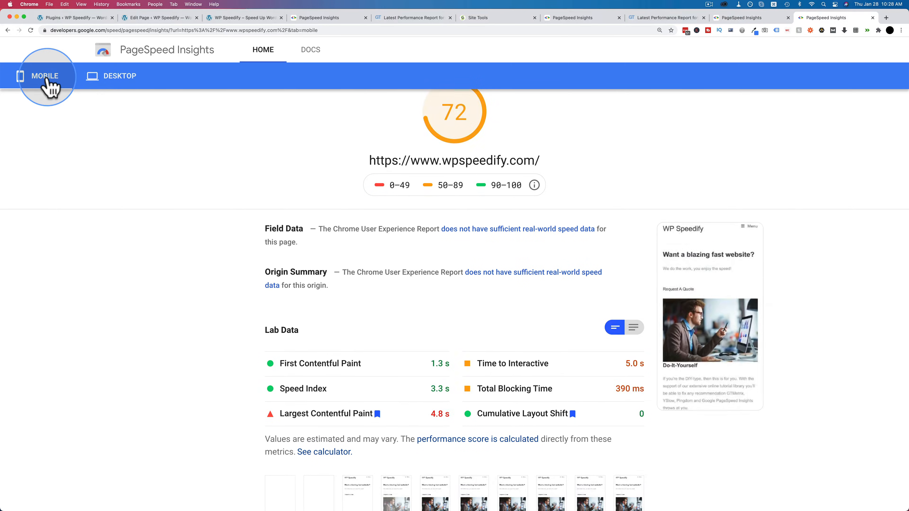
drag(278, 363, 452, 368)
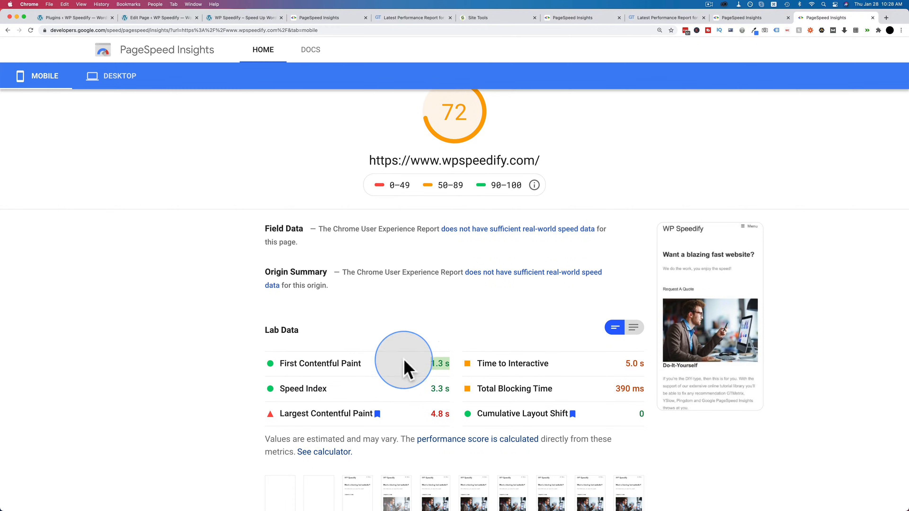
click(737, 18)
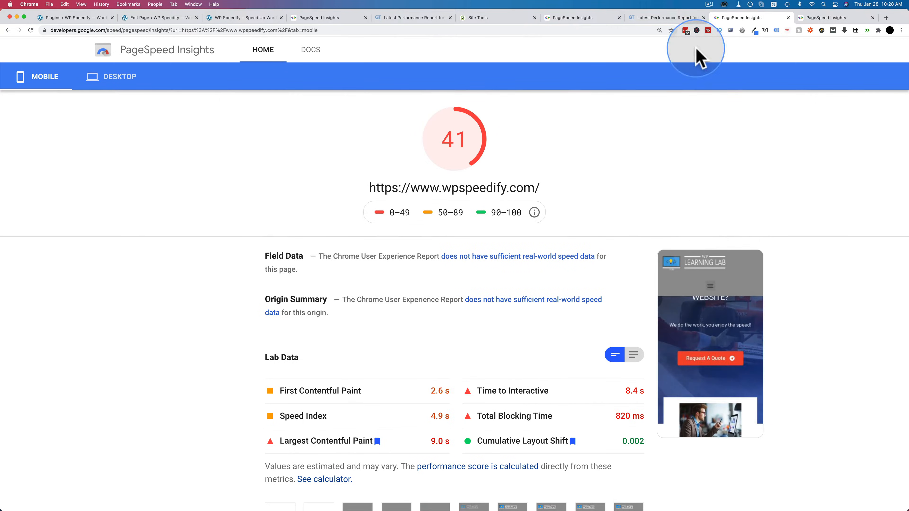
scroll(447, 392, down, 1)
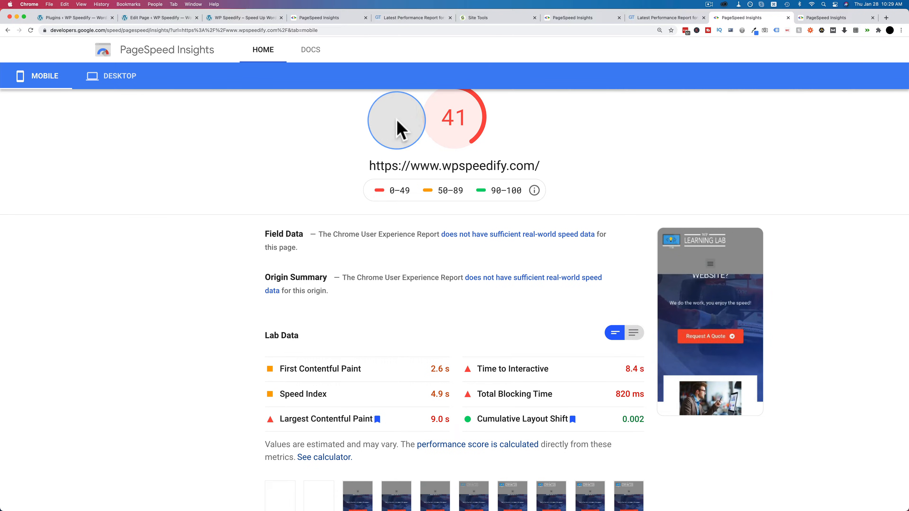
Step: Check First Contentful Paint for mobile and desktop in the earliest PageSpeed Insights report
click(316, 18)
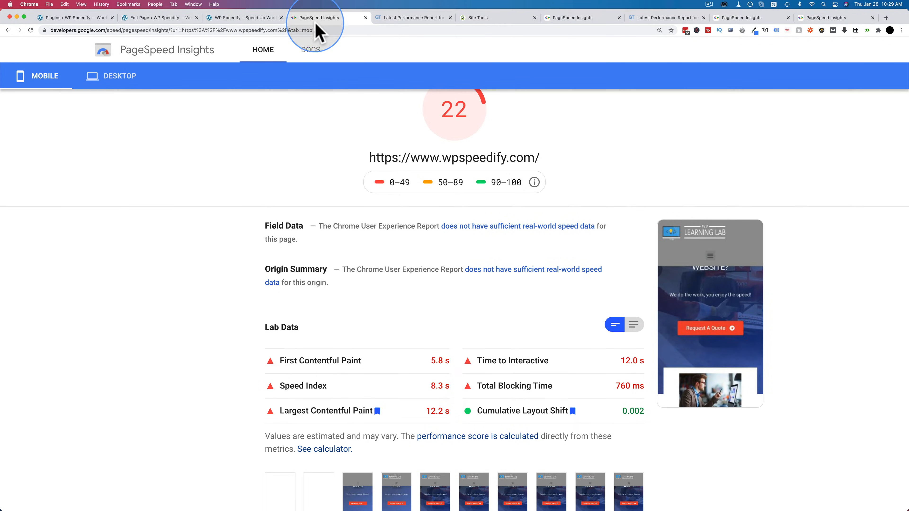
scroll(277, 153, up, 1)
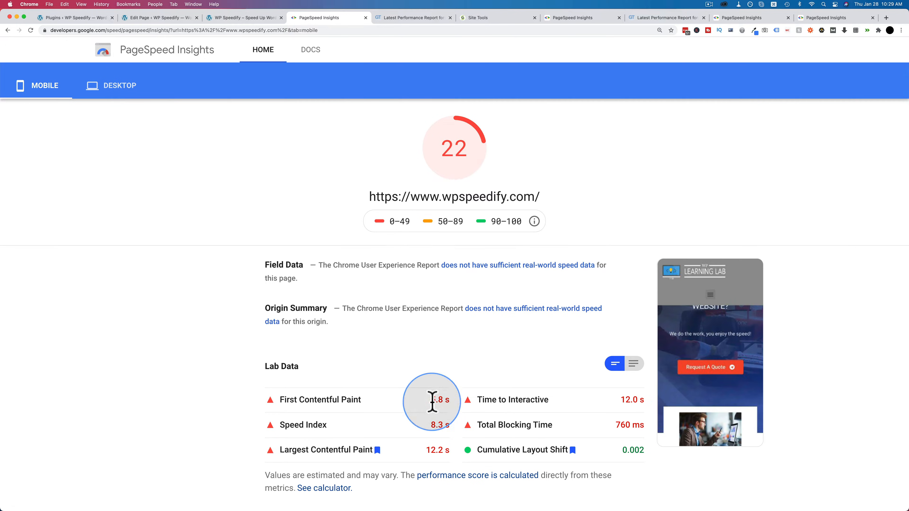
drag(429, 402, 449, 403)
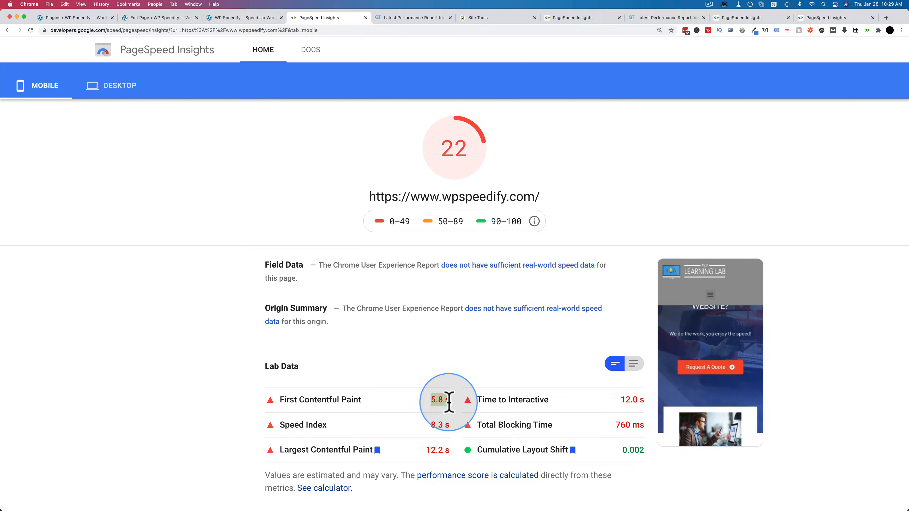
click(124, 93)
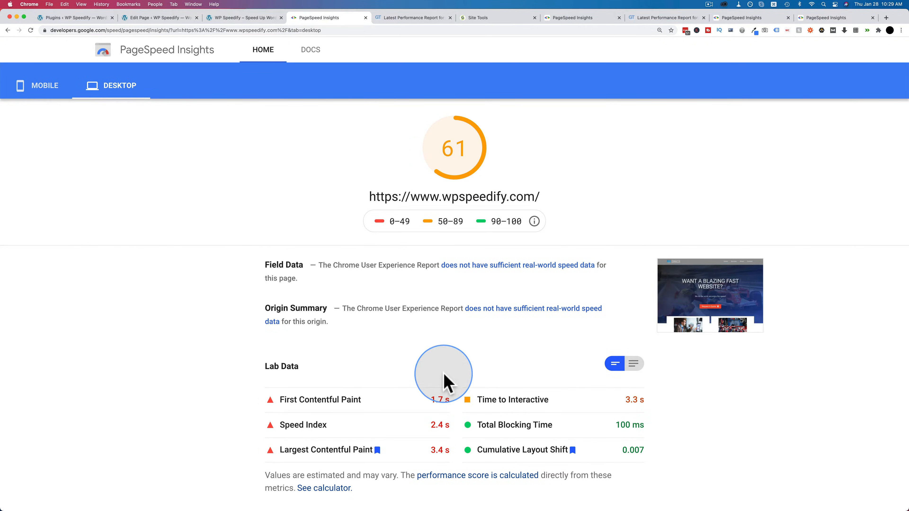
mouse_move(431, 400)
mouse_down()
mouse_move(466, 387)
mouse_move(454, 403)
mouse_up()
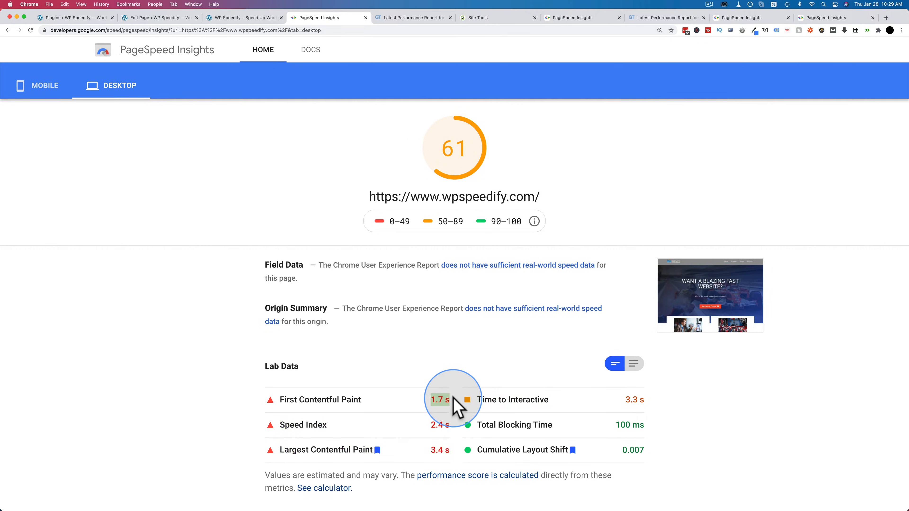
Step: Review the desktop results of the report made without Elementor, then return to its mobile results
click(819, 18)
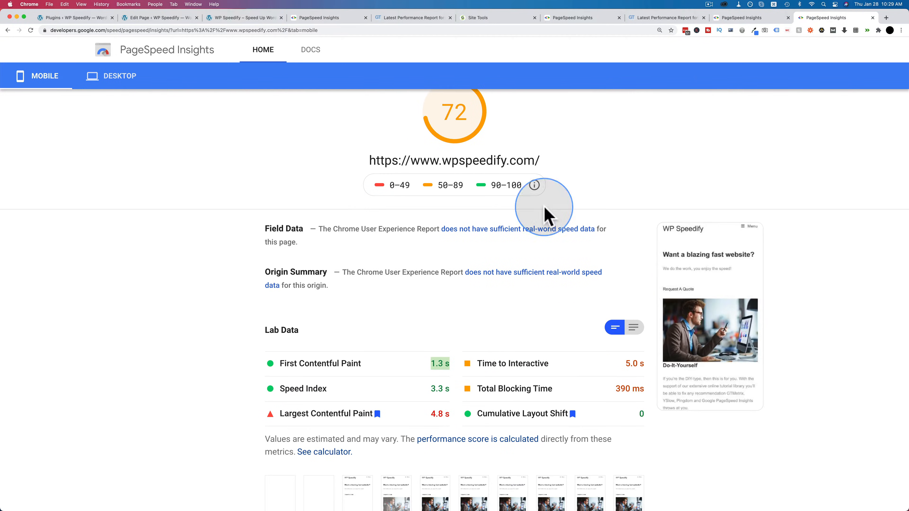
click(121, 83)
click(42, 79)
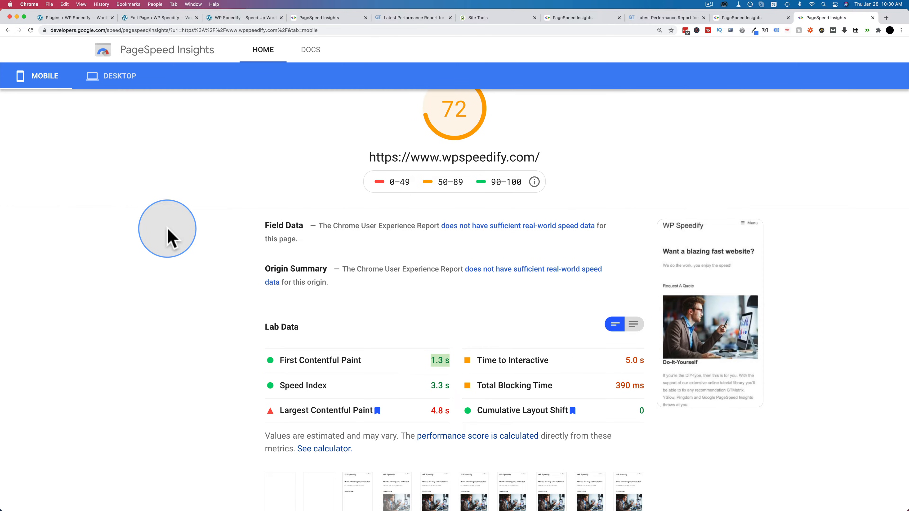
Step: Reactivate the Elementor and Elementor Pro plugins in WordPress
click(86, 17)
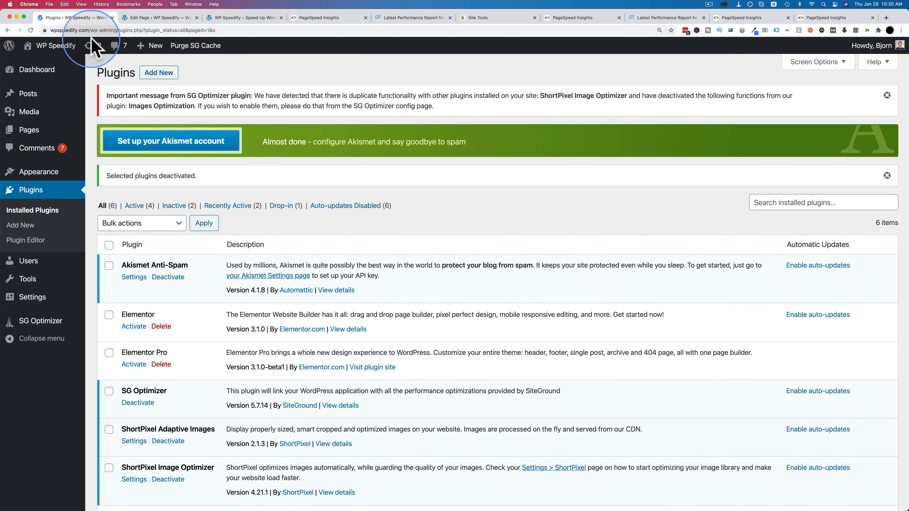
click(109, 315)
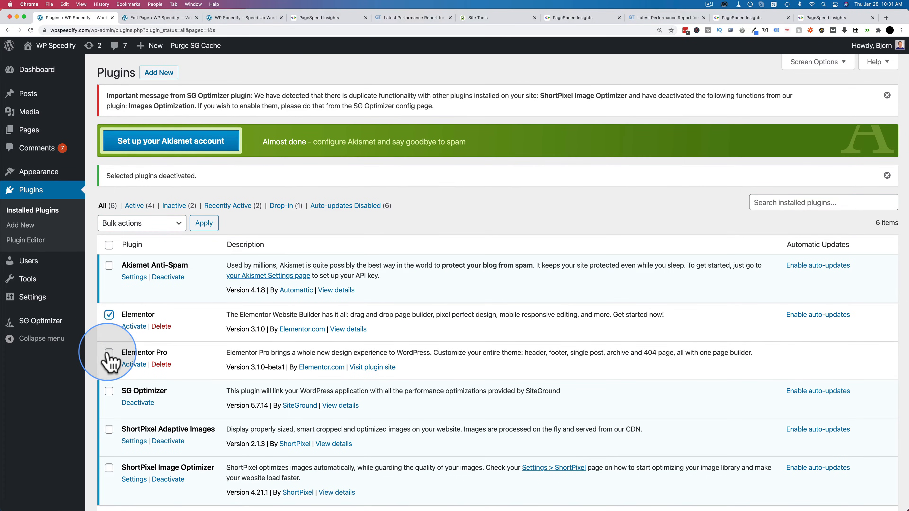
click(109, 353)
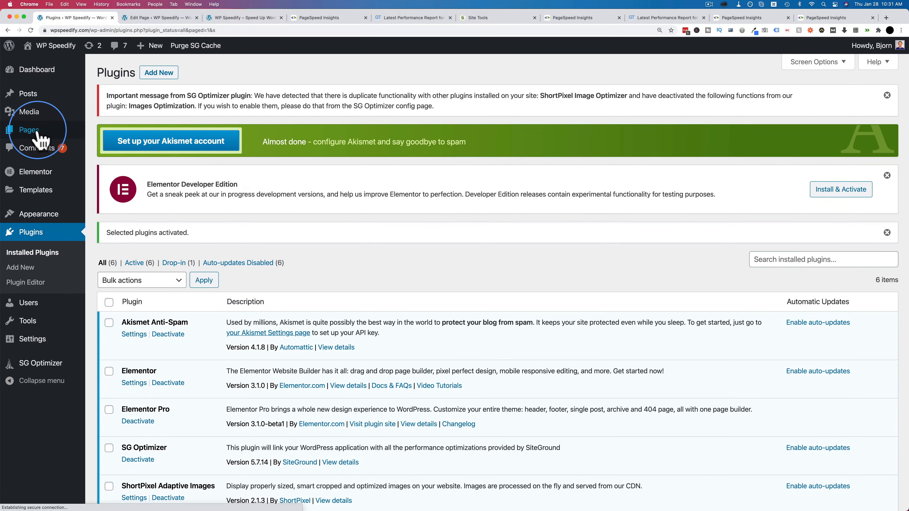
Step: View the Newsletter Signup page from the site's page list and open its page source
mouse_move(39, 133)
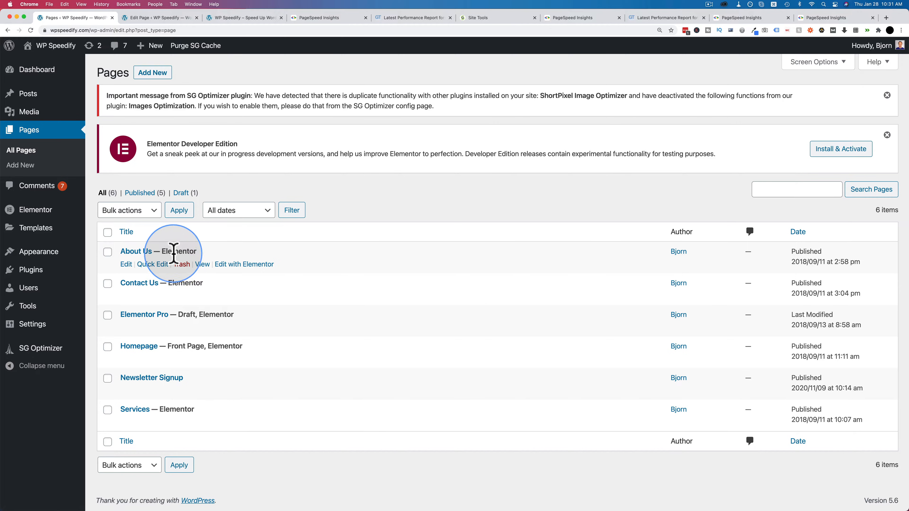
super+click(203, 391)
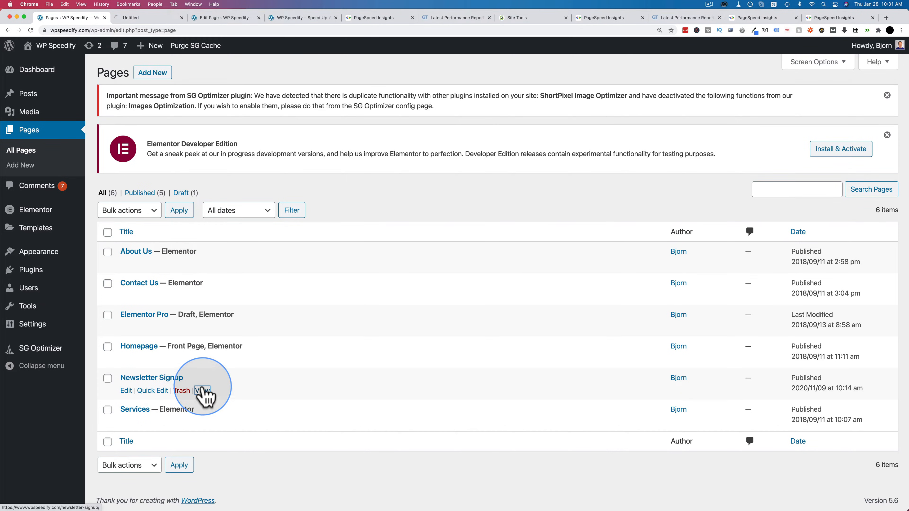
click(146, 17)
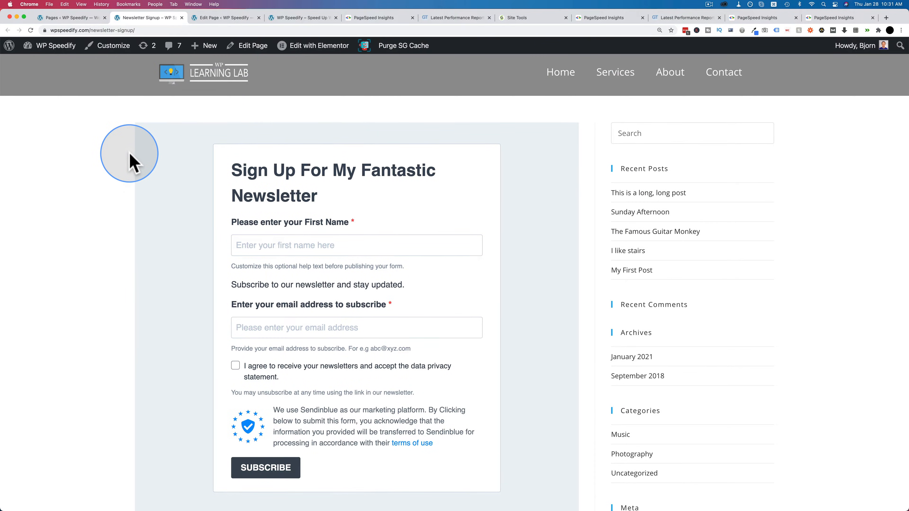
right_click(126, 243)
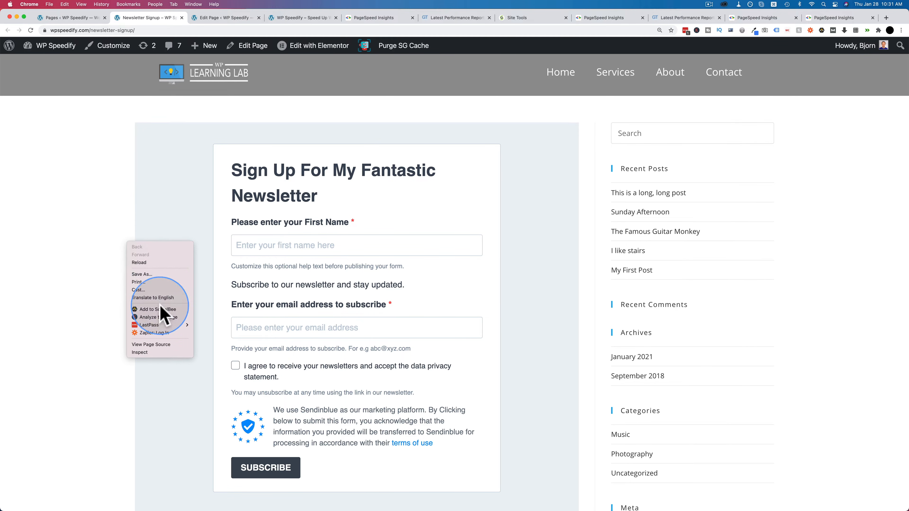
click(161, 338)
Step: Search the Newsletter Signup page source for "elementor" and look through the highlighted matches
key(super+f)
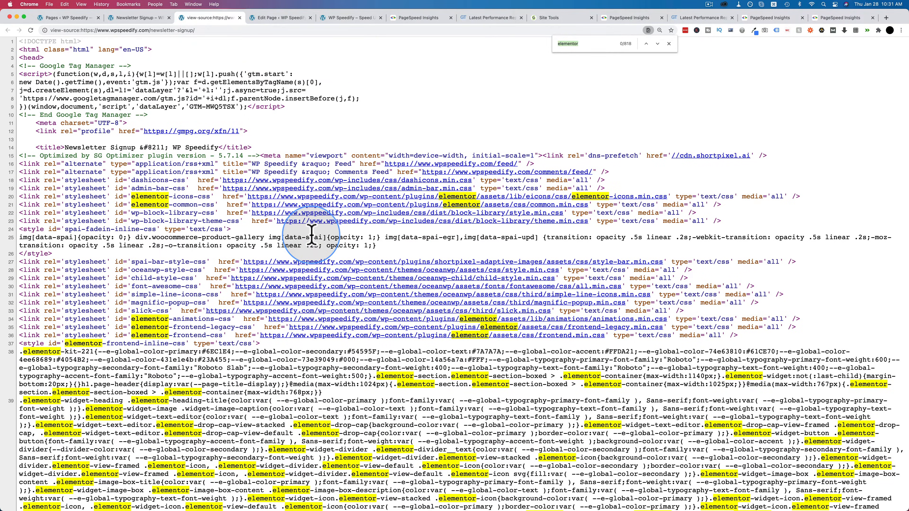
text(elementor)
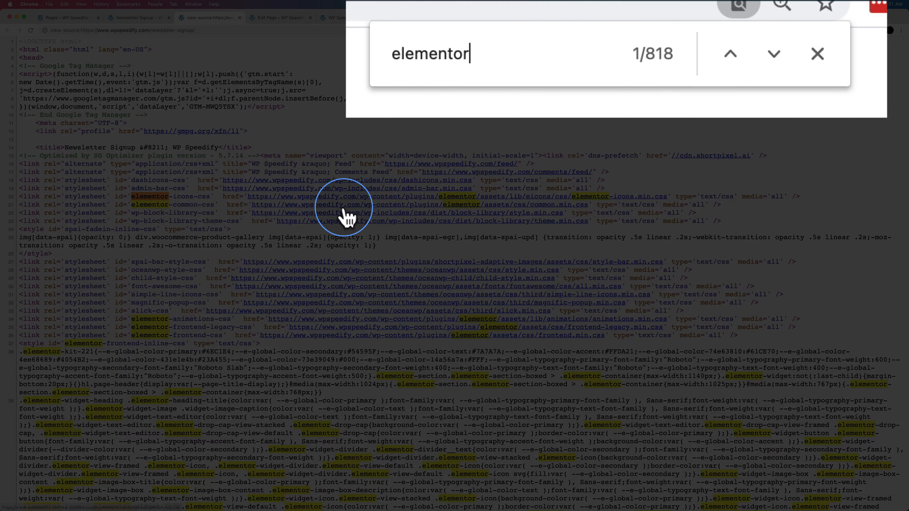
scroll(345, 215, down, 10)
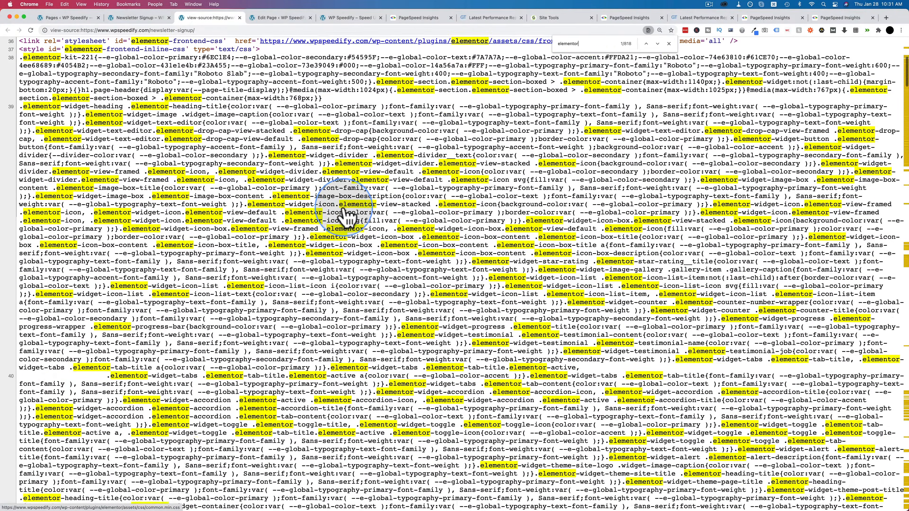
scroll(346, 215, up, 10)
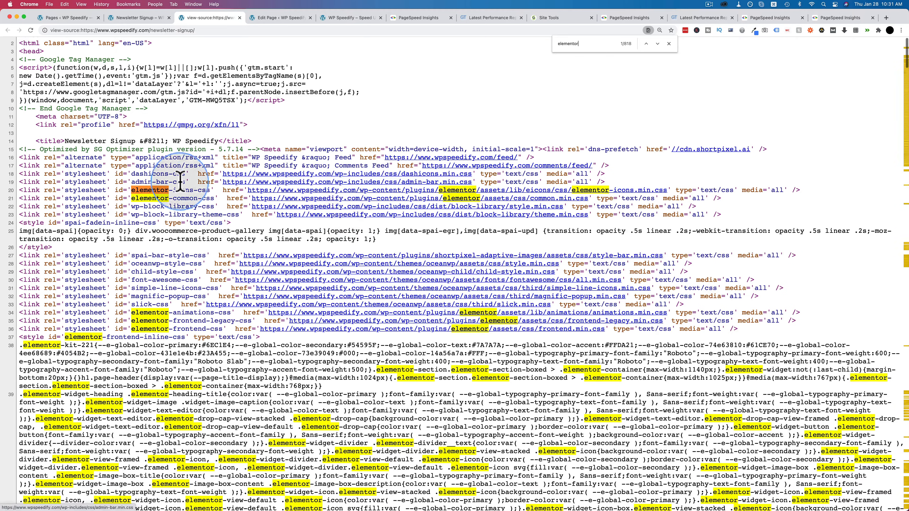
Step: Examine the stylesheet links in the source, inspect Elementor's frontend.min.css, and look over the remaining Elementor code
drag(157, 182, 578, 318)
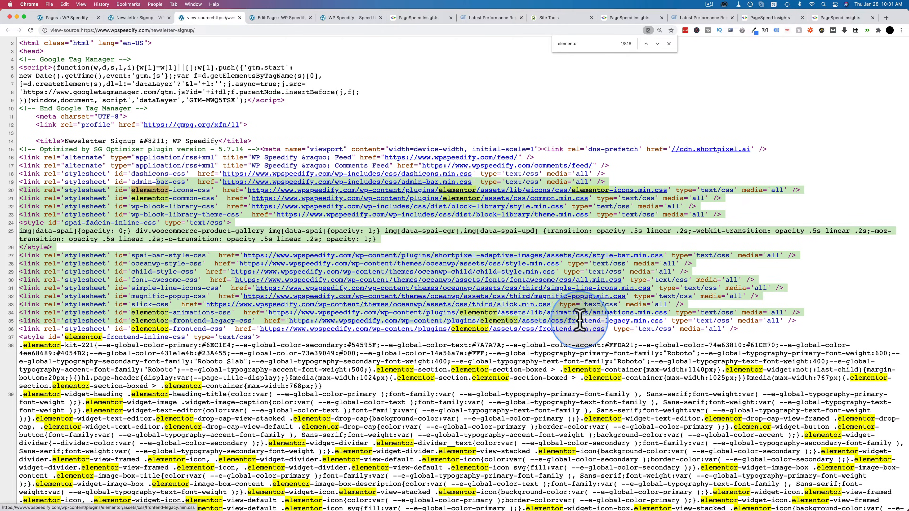
click(387, 331)
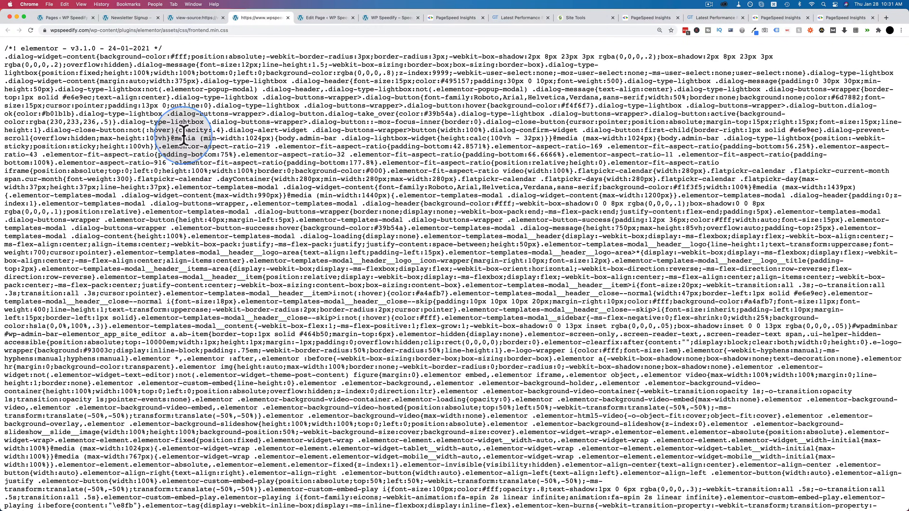
key(super+w)
scroll(318, 309, down, 20)
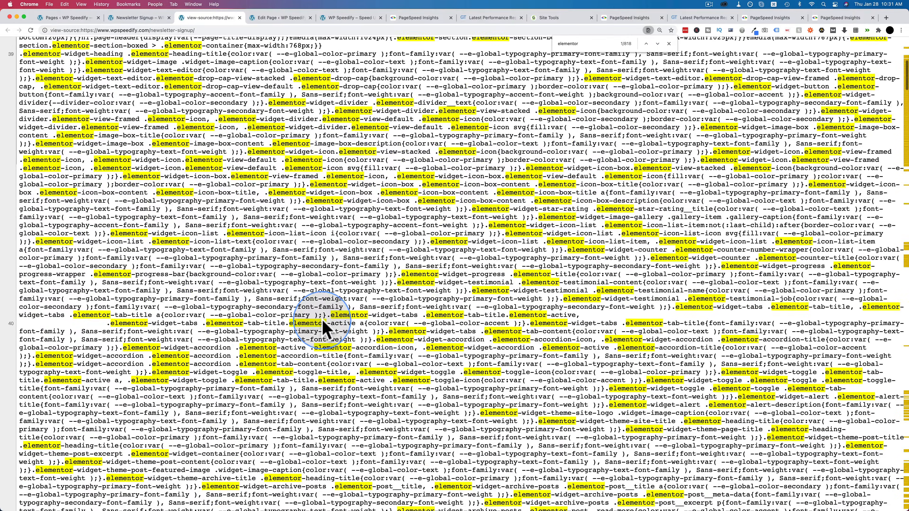
scroll(323, 323, up, 15)
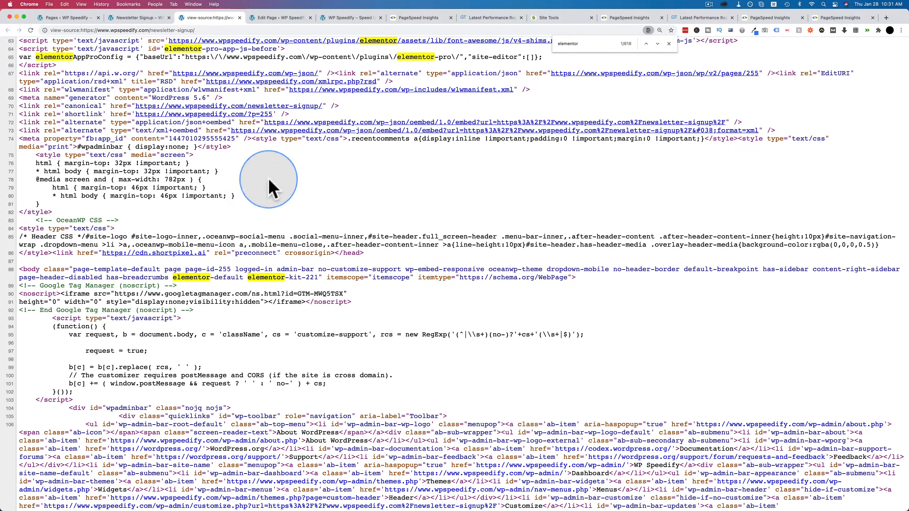
Step: Deactivate the Elementor and Elementor Pro plugins together from the installed plugins list
click(64, 17)
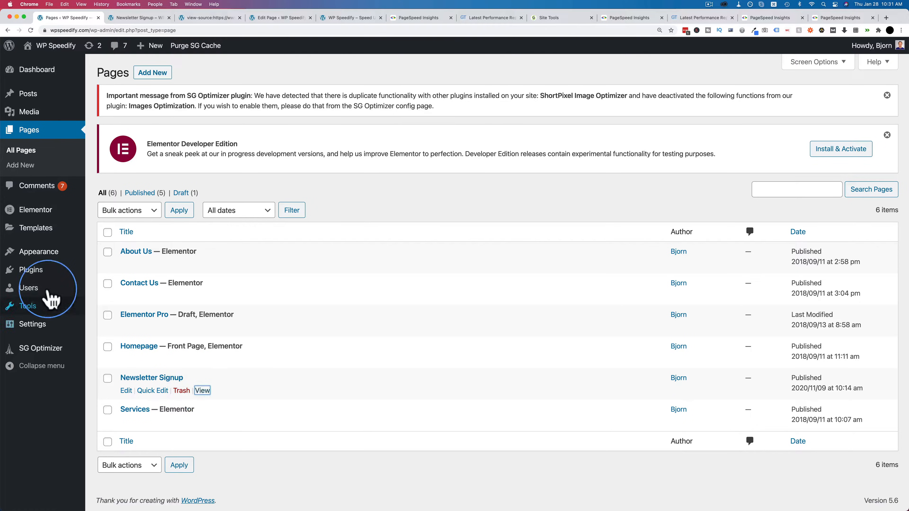
click(40, 273)
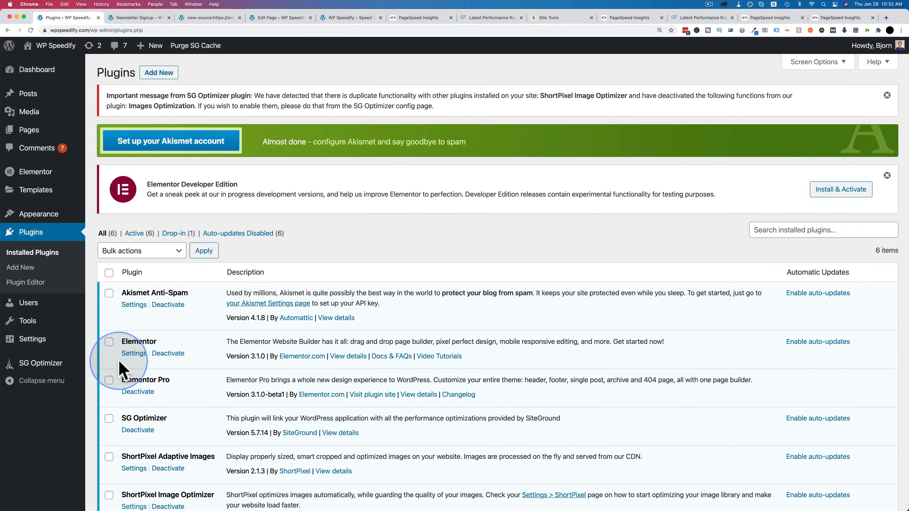
click(108, 342)
click(109, 381)
click(161, 251)
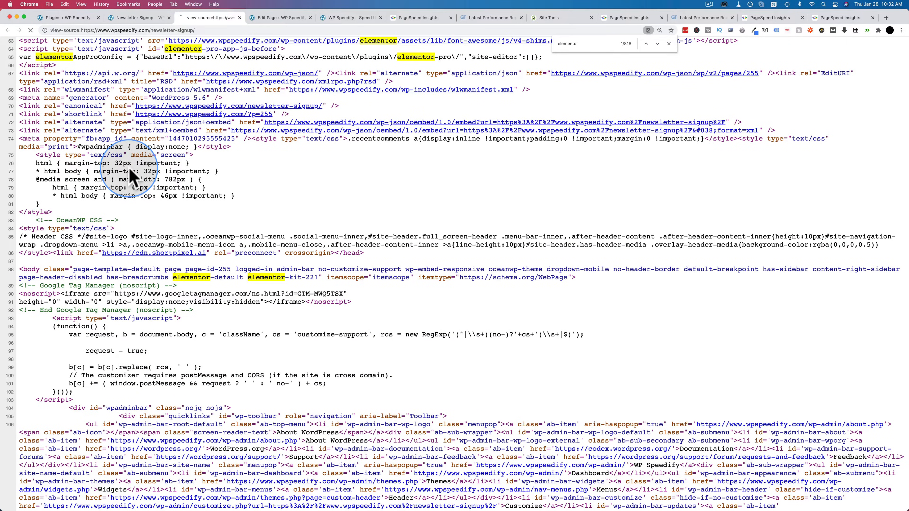
Step: Reload the Newsletter Signup page source and step through every match for "elementor"
key(Escape)
scroll(151, 168, down, 10)
key(super+f)
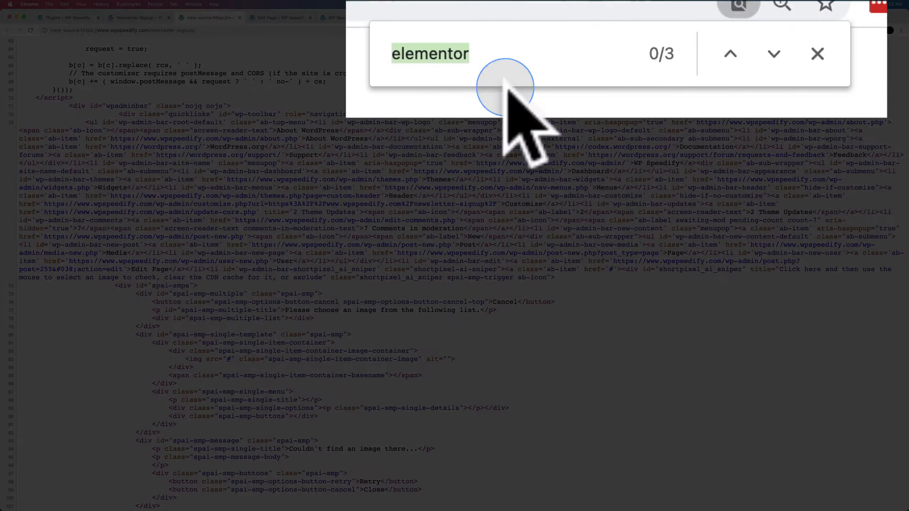
click(657, 43)
click(657, 43)
click(766, 41)
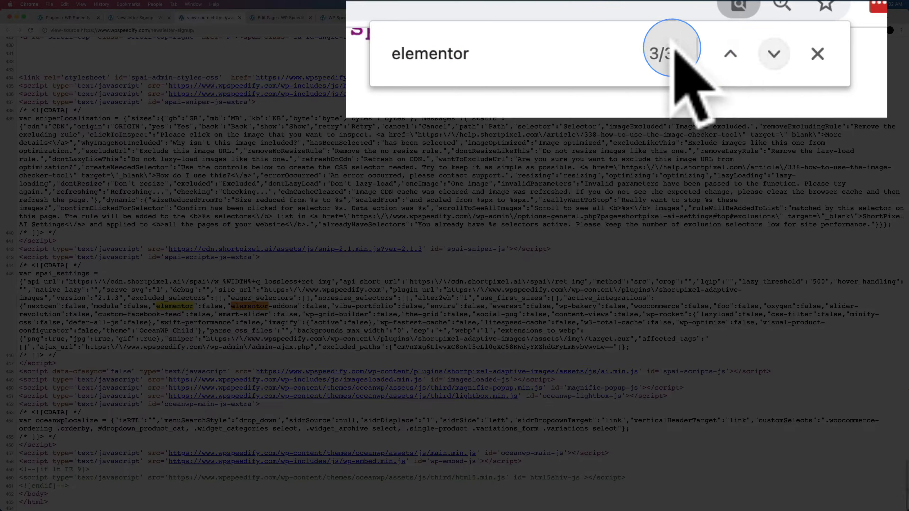
click(657, 43)
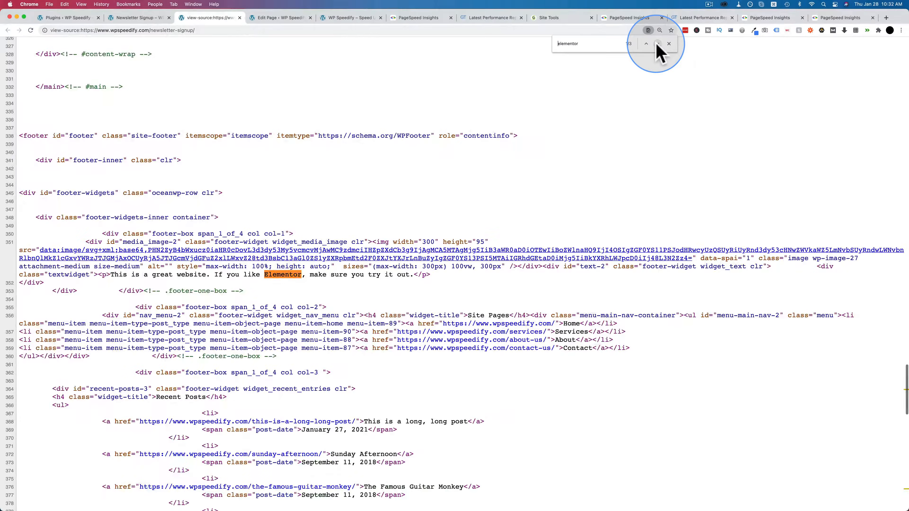
click(658, 43)
click(657, 43)
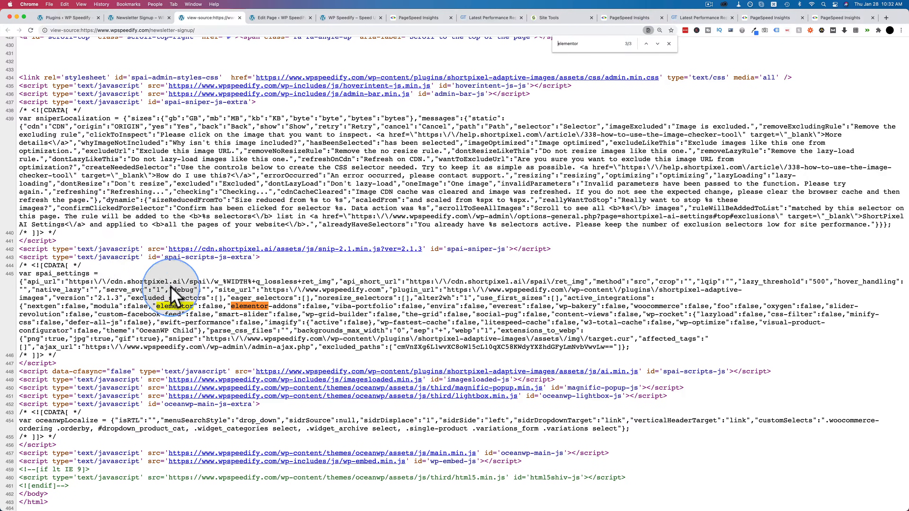
Step: Examine the matches in the ShortPixel settings script and the footer text, then return to the Newsletter Signup page
drag(135, 282, 301, 331)
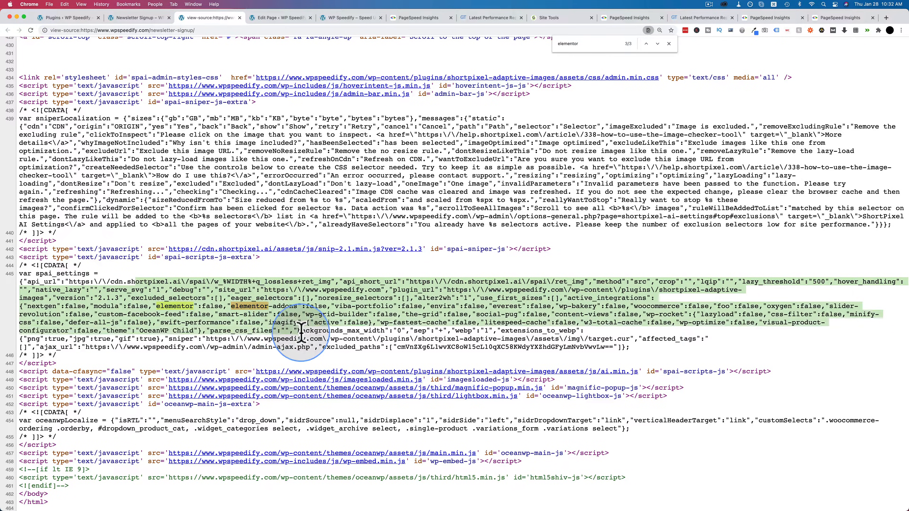
click(657, 43)
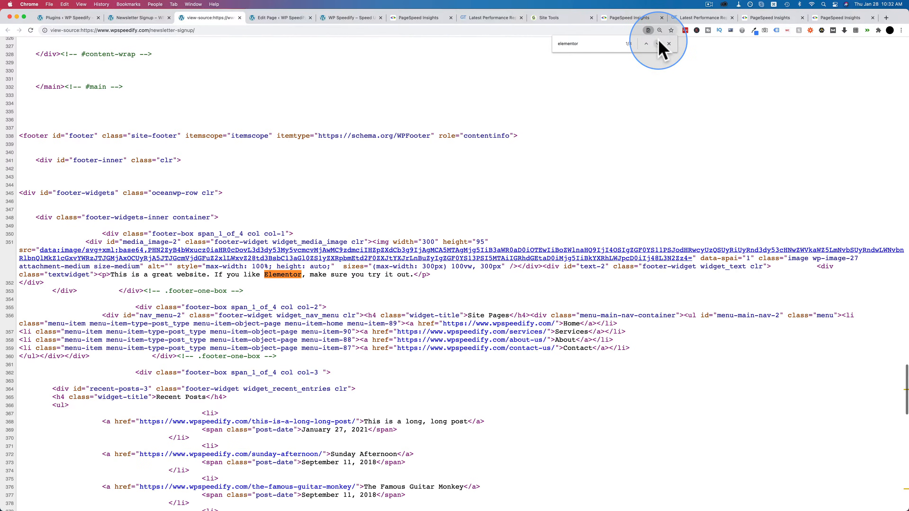
drag(110, 275, 414, 275)
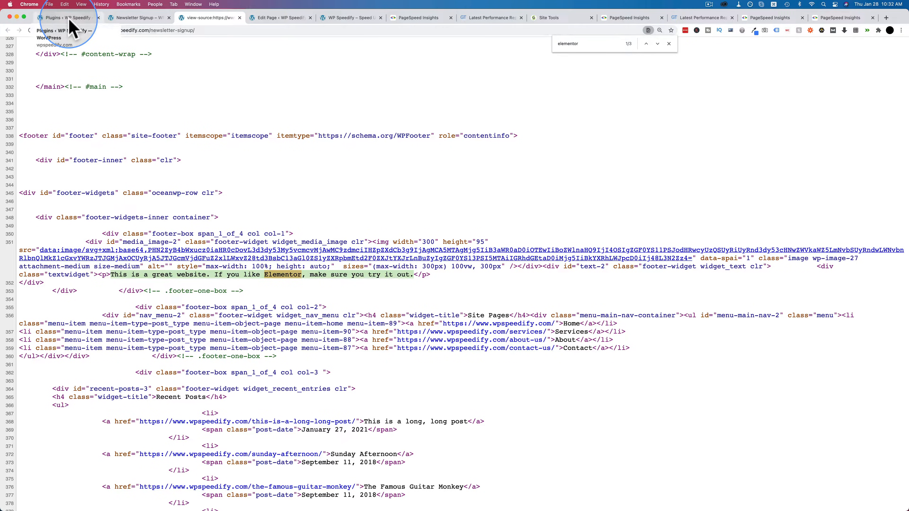
click(137, 18)
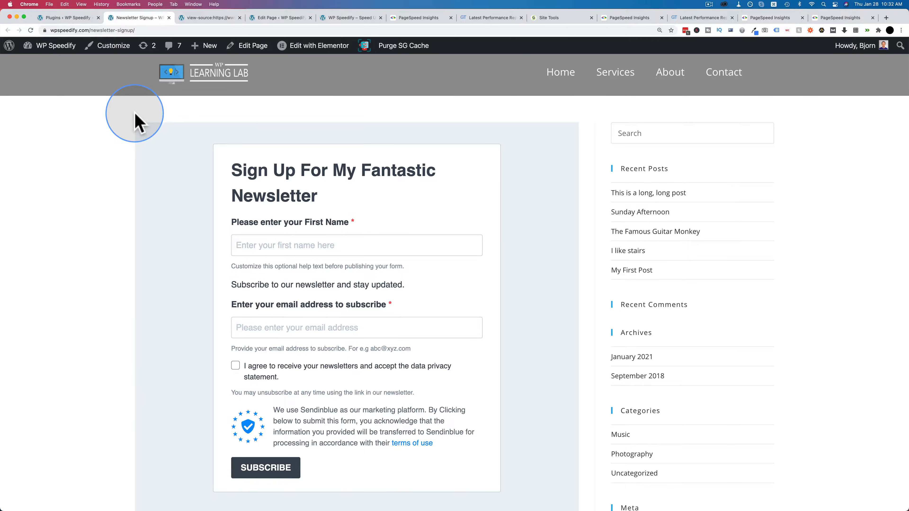